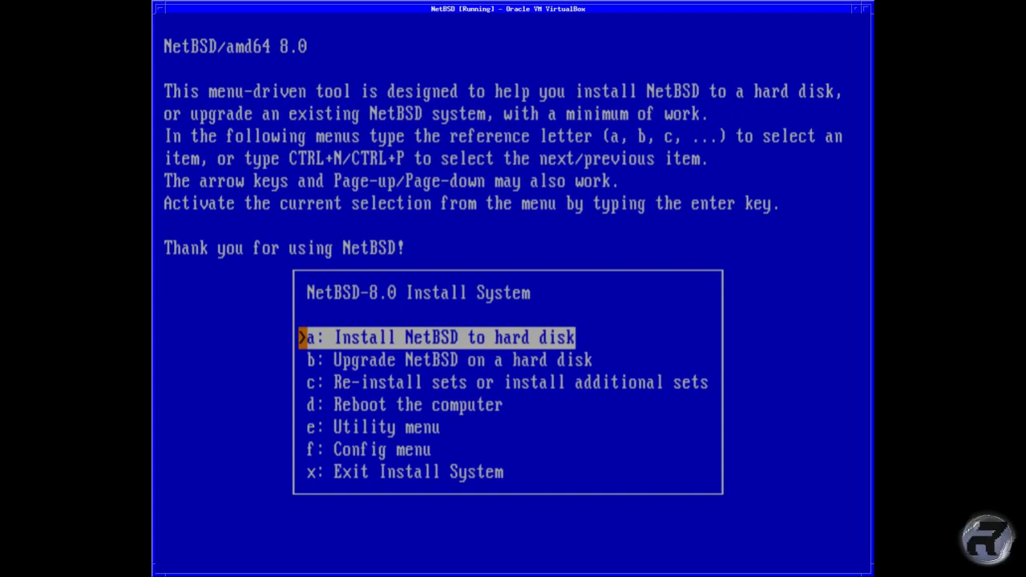
# - Start installing NetBSD to the hard disk, choosing wd0 as the target and accepting its detected geometry
pyautogui.press('Return')
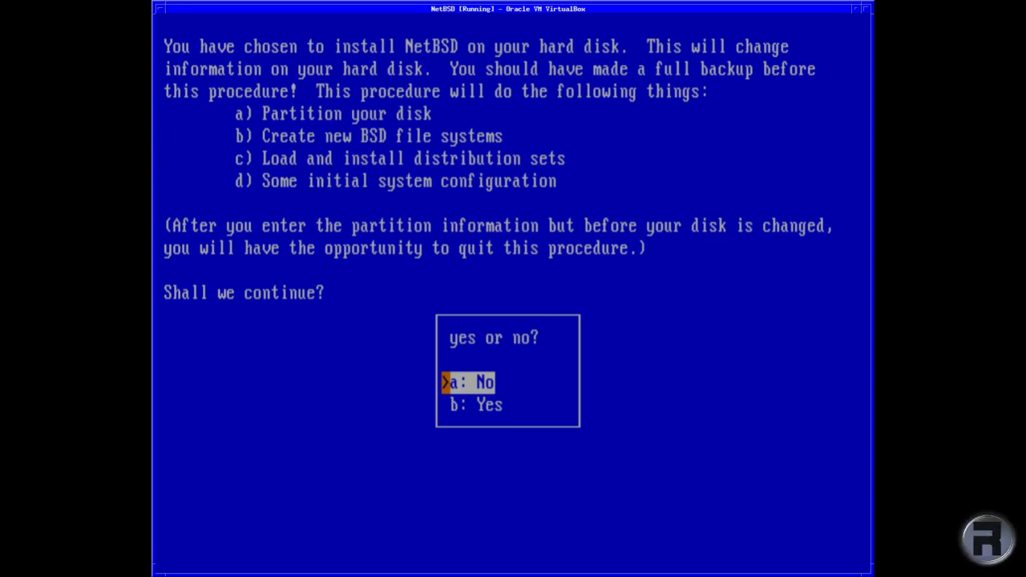
pyautogui.press('Down')
pyautogui.press('Return')
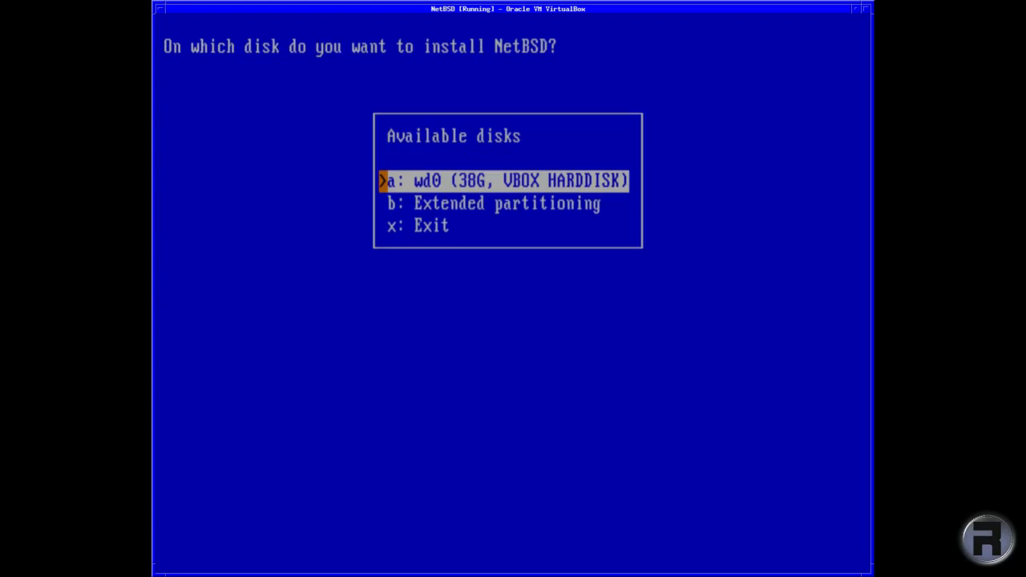
pyautogui.press('Return')
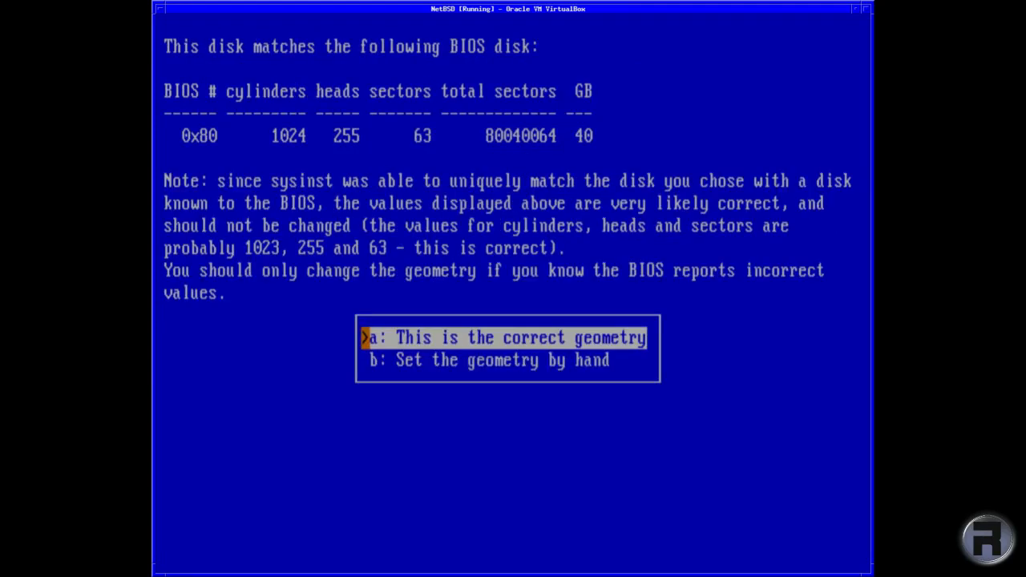
pyautogui.press('Return')
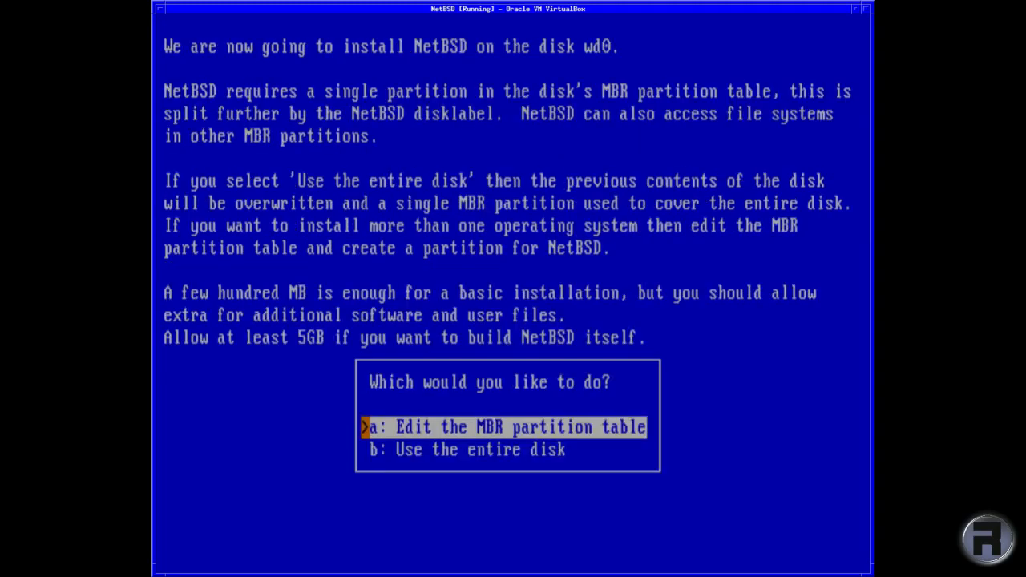
# - Use the entire disk for NetBSD and install the NetBSD bootcode in the Master Boot Record
pyautogui.press('Down')
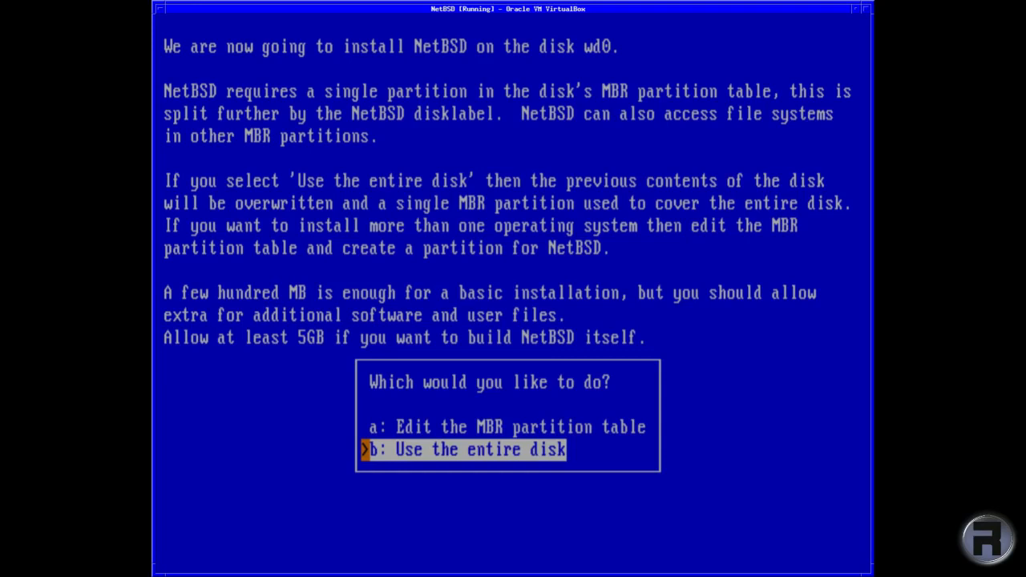
pyautogui.press('Return')
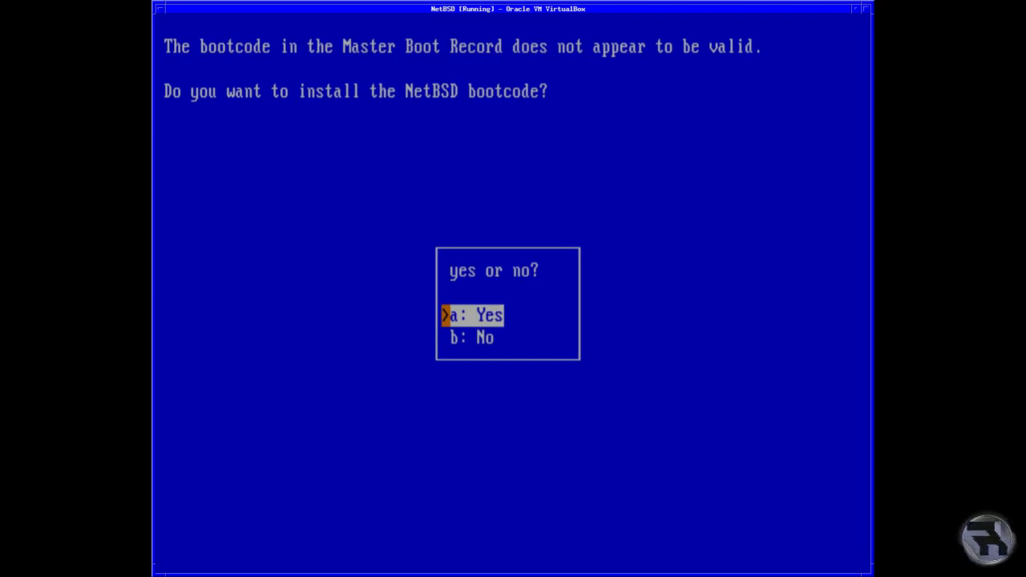
pyautogui.press('Return')
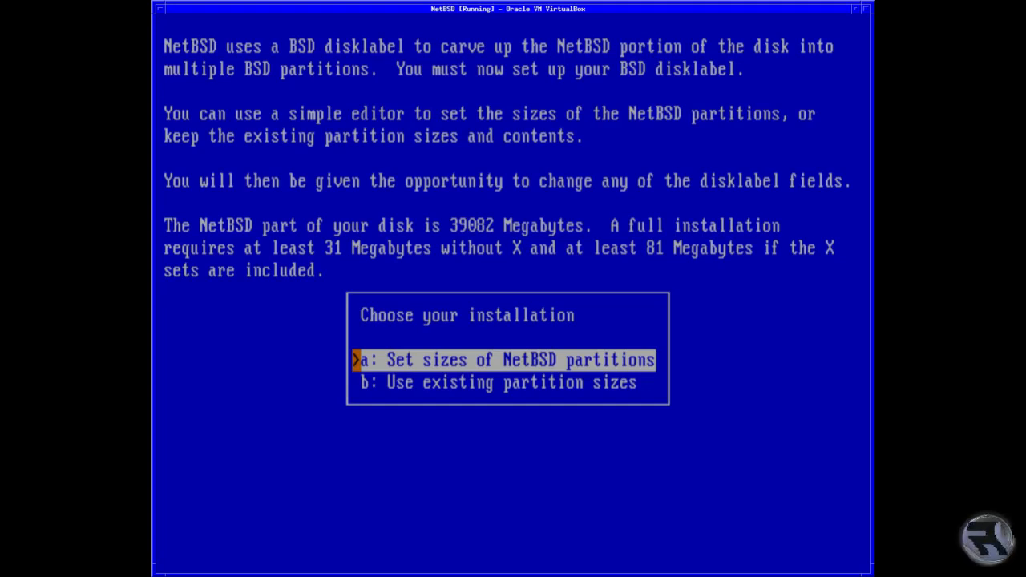
# - Use the existing partition sizes for the BSD disklabel and accept the layout with the default disk name
pyautogui.press('Down')
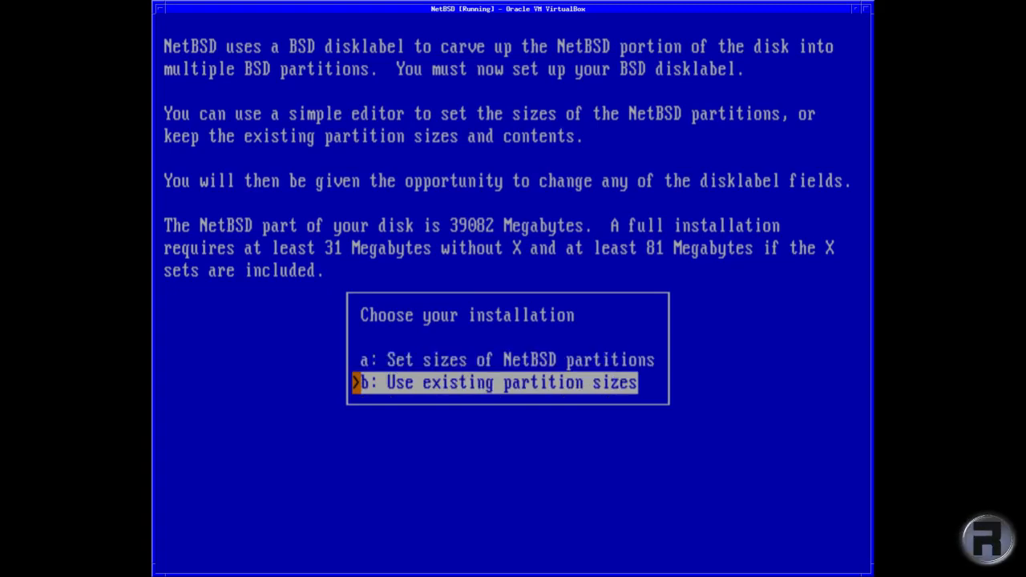
pyautogui.press('Return')
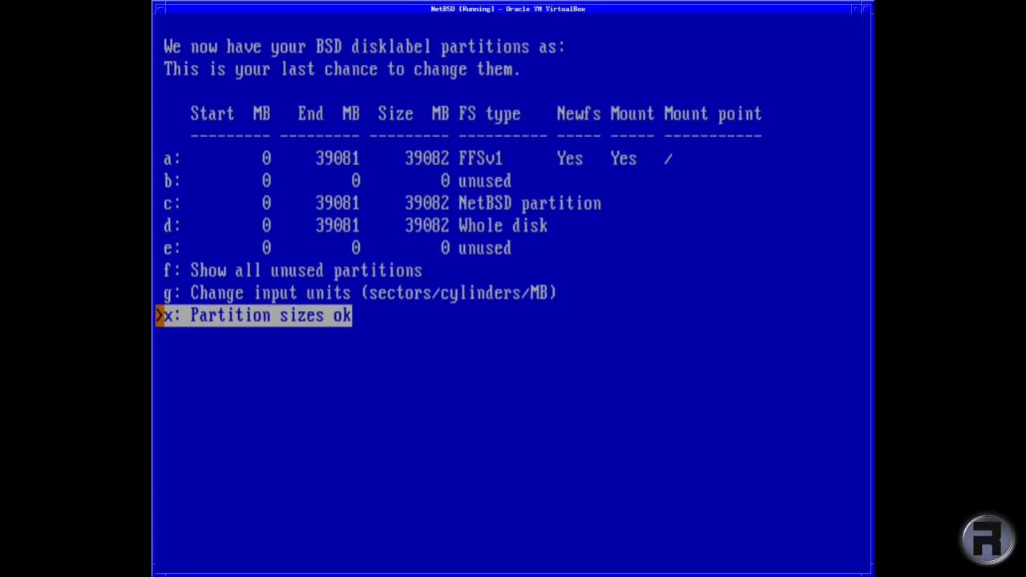
pyautogui.press('Return')
pyautogui.press('Return')
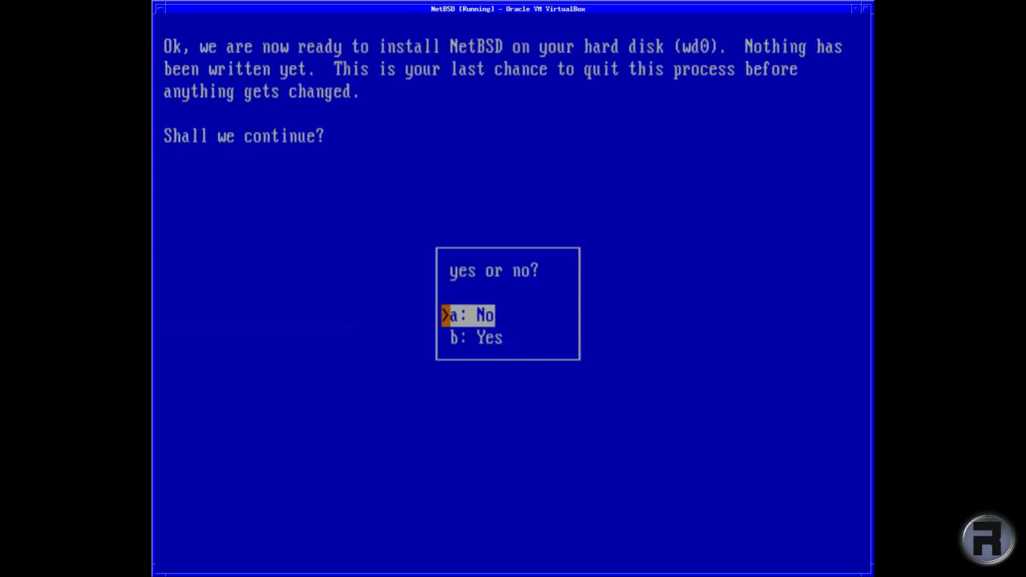
# - Confirm writing the installation to wd0 and keep the BIOS console bootblocks
pyautogui.press('Down')
pyautogui.press('Return')
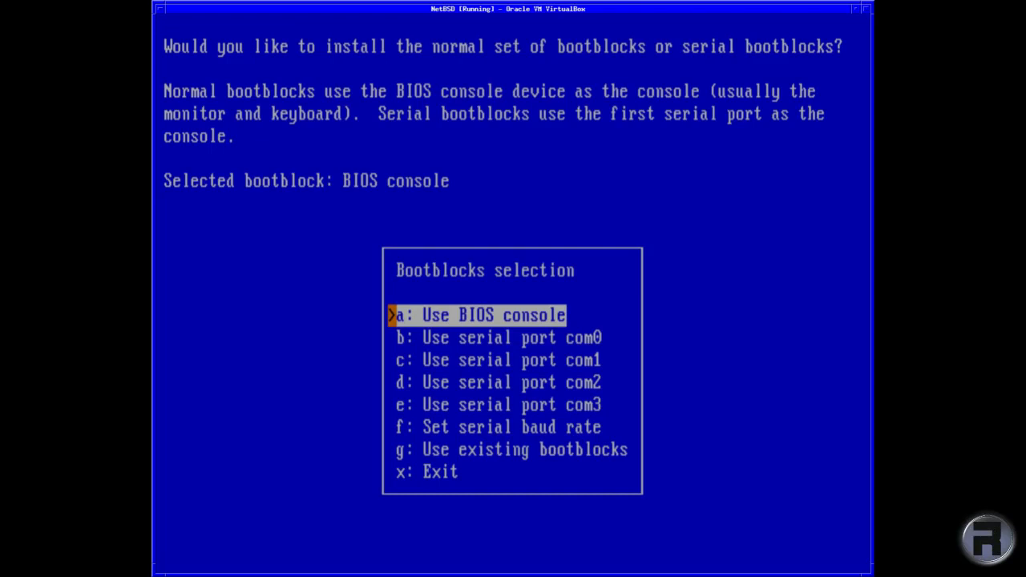
pyautogui.press('x')
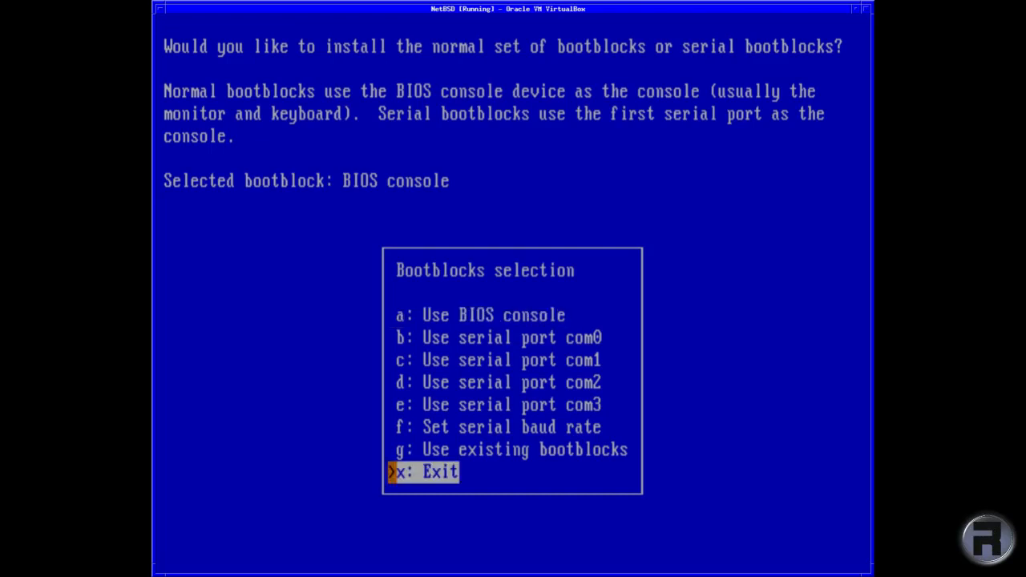
pyautogui.press('Return')
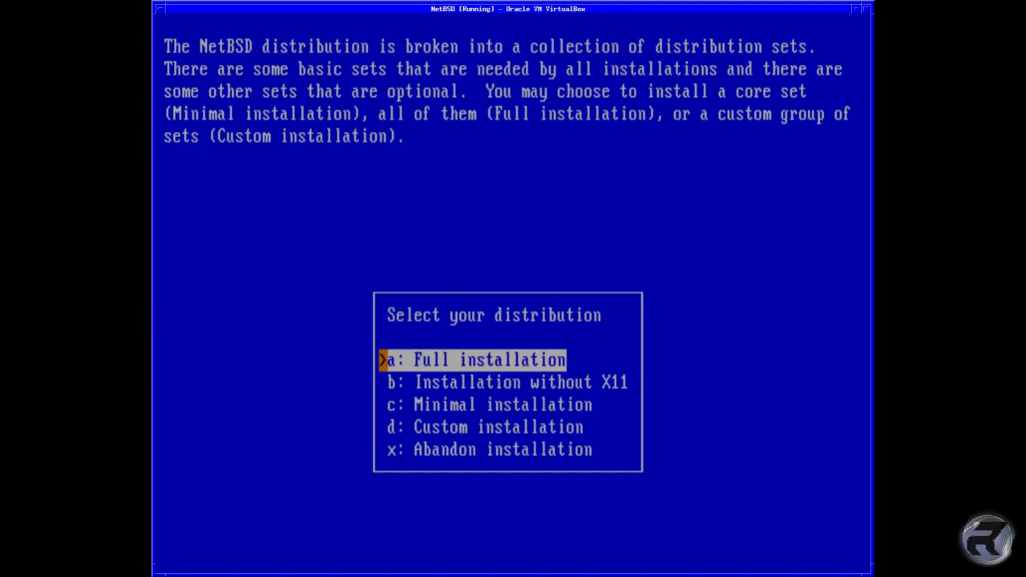
# - Run a full installation of the distribution sets from the CD-ROM / DVD / install image media
pyautogui.press('Return')
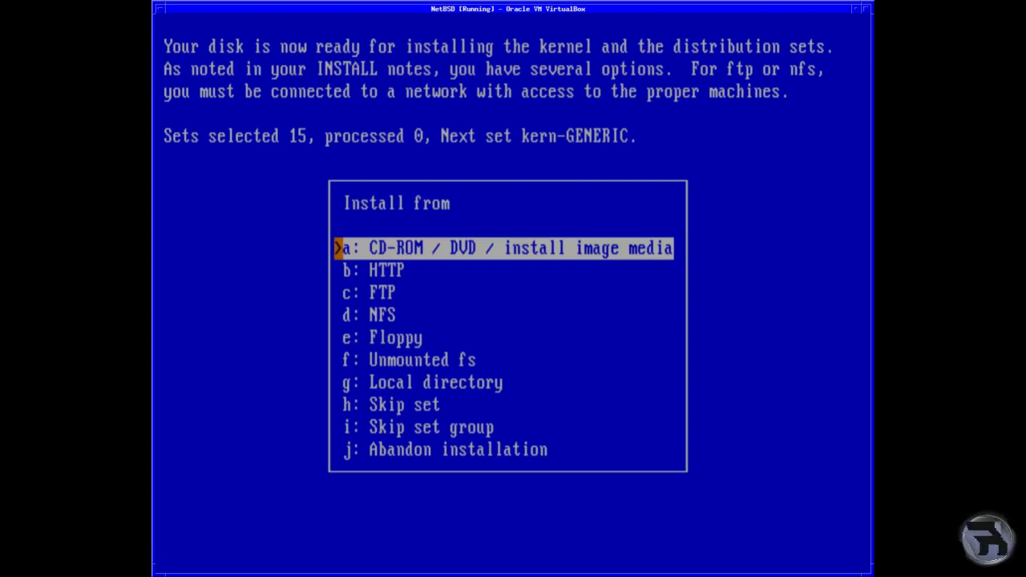
pyautogui.press('Return')
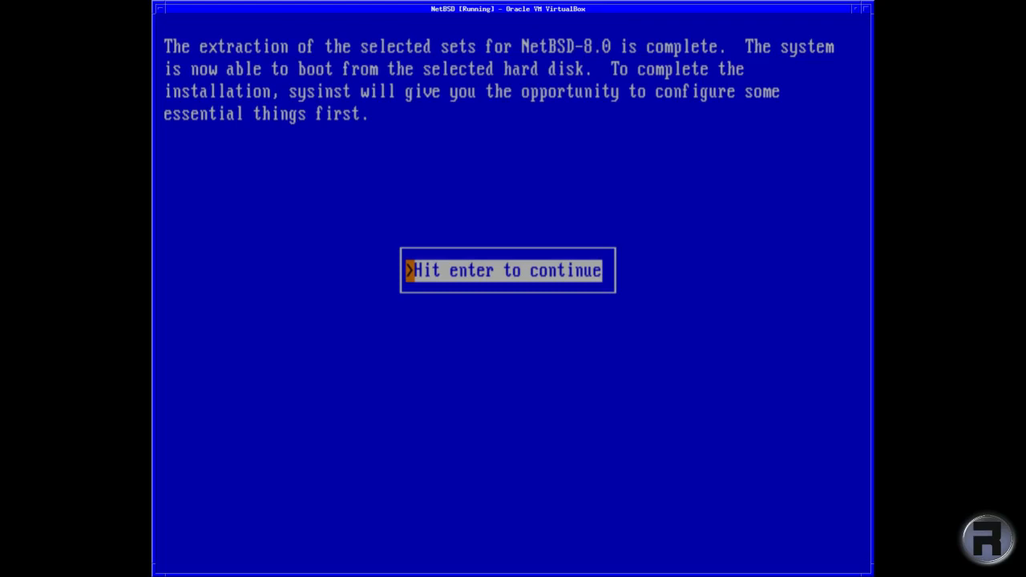
pyautogui.press('Return')
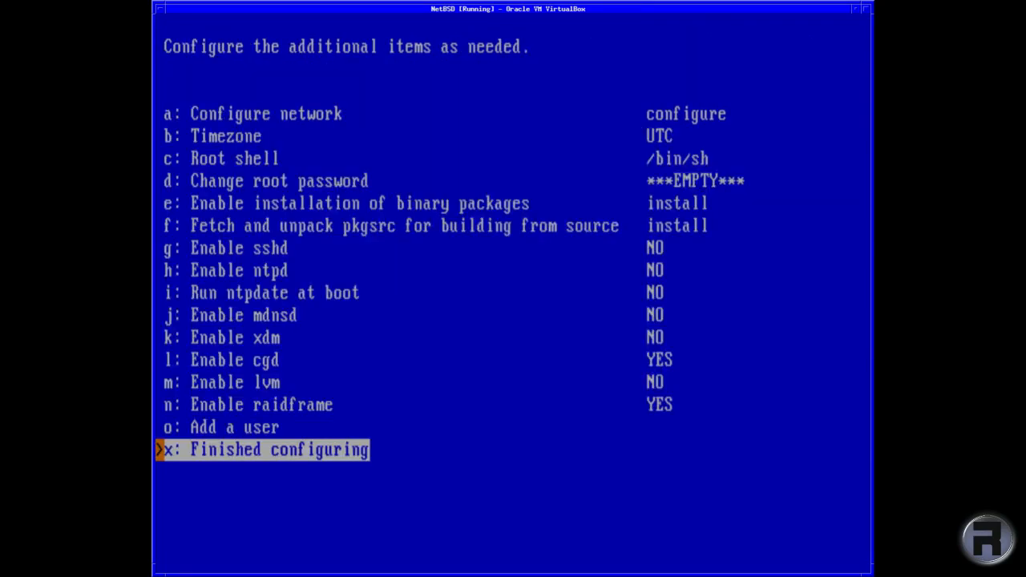
# - Configure the network on wm0 with autoselect media and autoconfiguration, and install the resulting settings in /etc
pyautogui.press('Up')
pyautogui.press('Up')
pyautogui.press('Up')
pyautogui.press('Up')
pyautogui.press('Up')
pyautogui.press('Up')
pyautogui.press('Up')
pyautogui.press('Up')
pyautogui.press('Up')
pyautogui.press('Up')
pyautogui.press('Up')
pyautogui.press('Up')
pyautogui.press('Up')
pyautogui.press('Up')
pyautogui.press('Up')
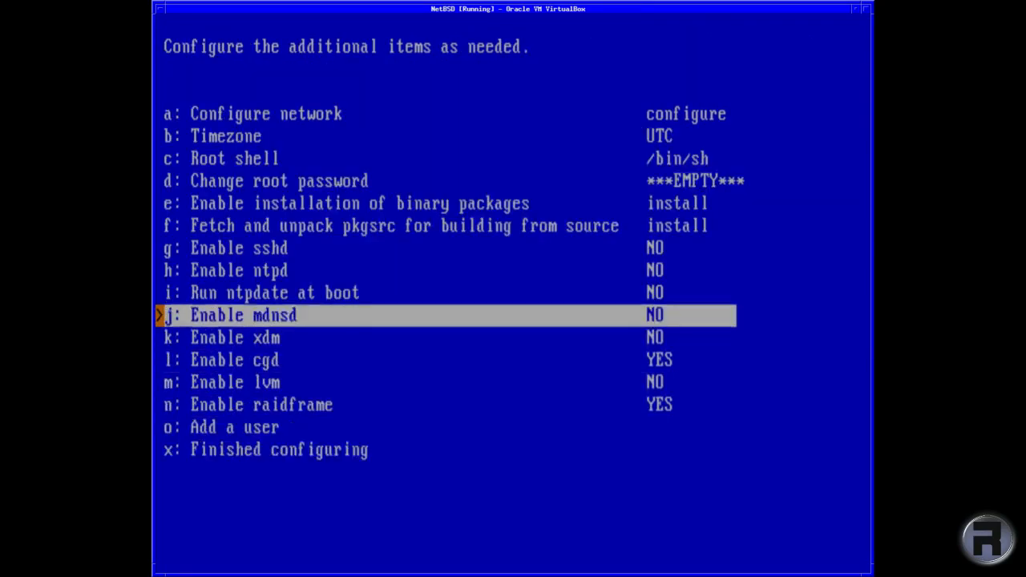
pyautogui.press('Return')
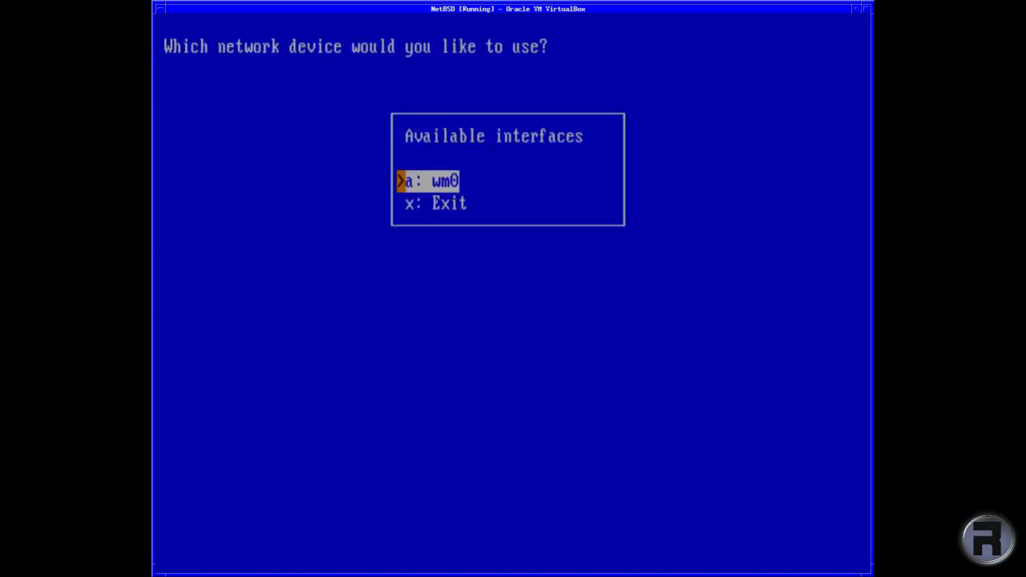
pyautogui.press('Return')
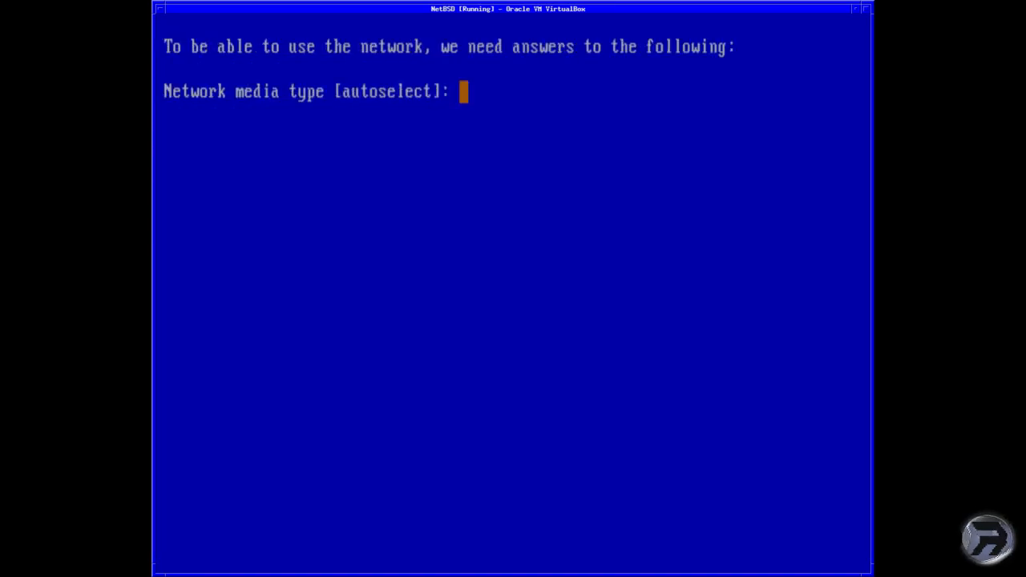
pyautogui.press('Return')
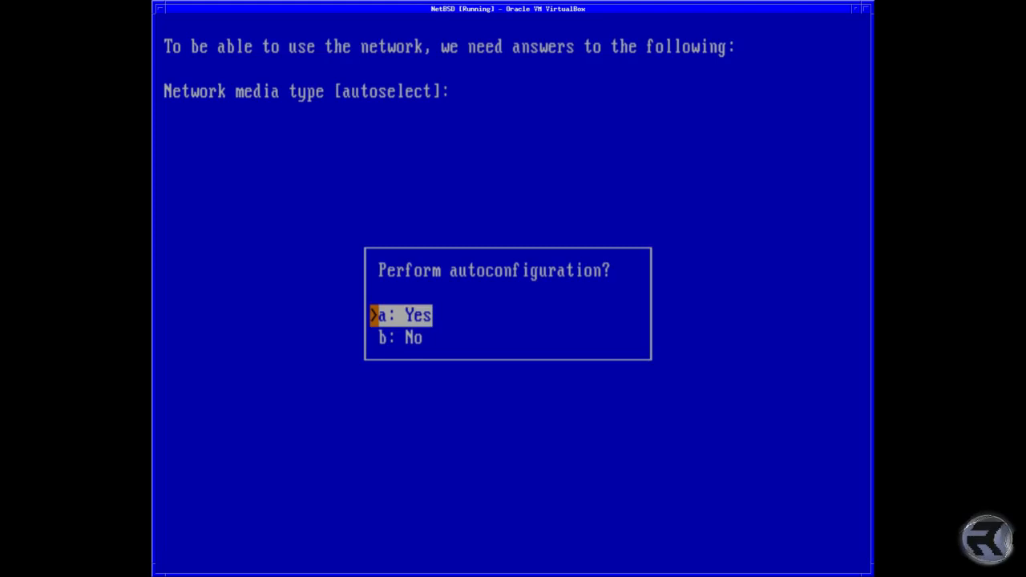
pyautogui.press('Return')
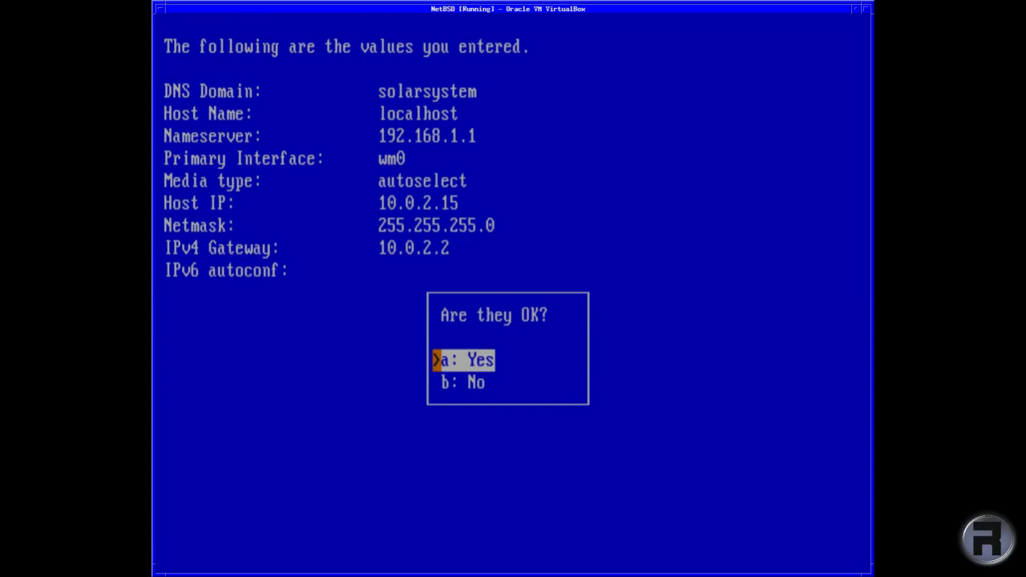
pyautogui.press('Return')
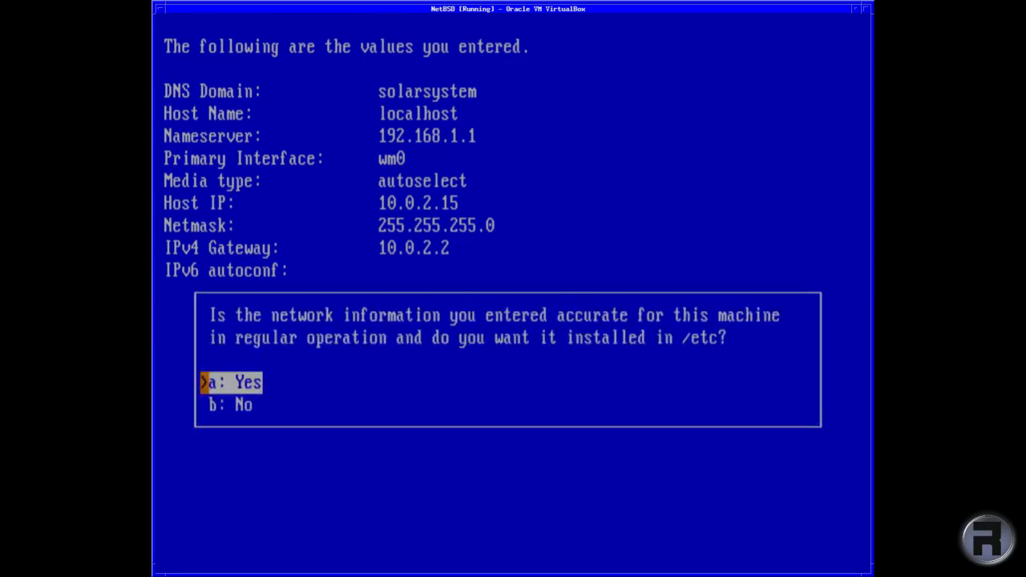
pyautogui.press('Return')
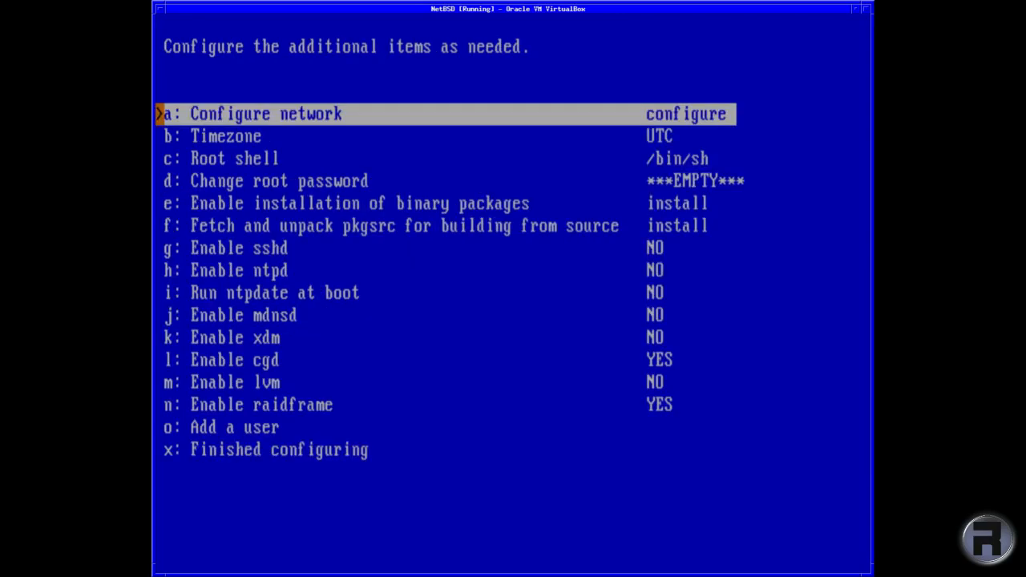
# - Set the system timezone to Europe/London
pyautogui.press('Down')
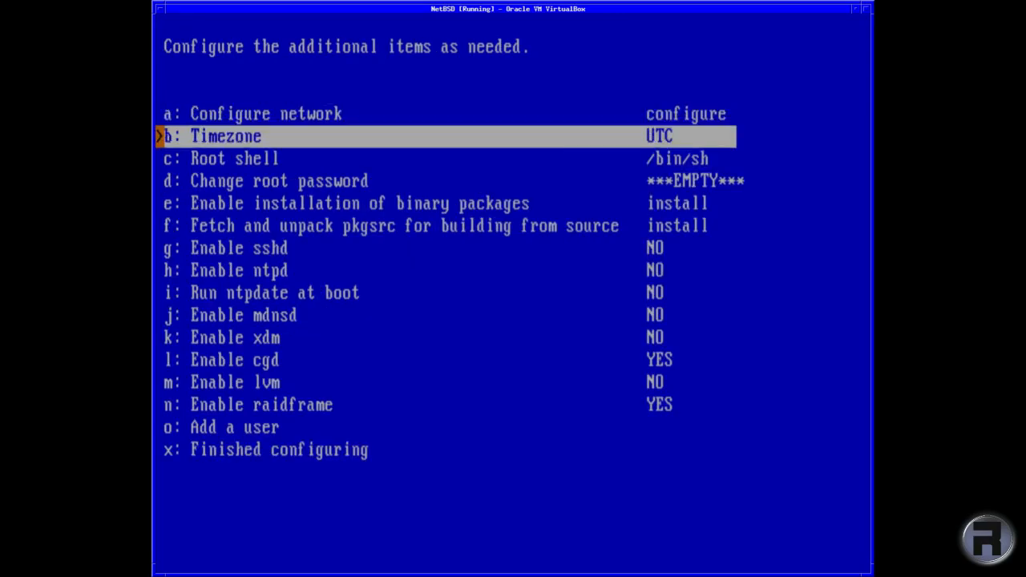
pyautogui.press('Return')
pyautogui.press('Down')
pyautogui.press('Down')
pyautogui.press('Down')
pyautogui.press('Down')
pyautogui.press('Down')
pyautogui.press('Down')
pyautogui.press('Down')
pyautogui.press('Down')
pyautogui.press('Down')
pyautogui.press('Down')
pyautogui.press('Down')
pyautogui.press('Down')
pyautogui.press('Down')
pyautogui.press('Down')
pyautogui.press('Down')
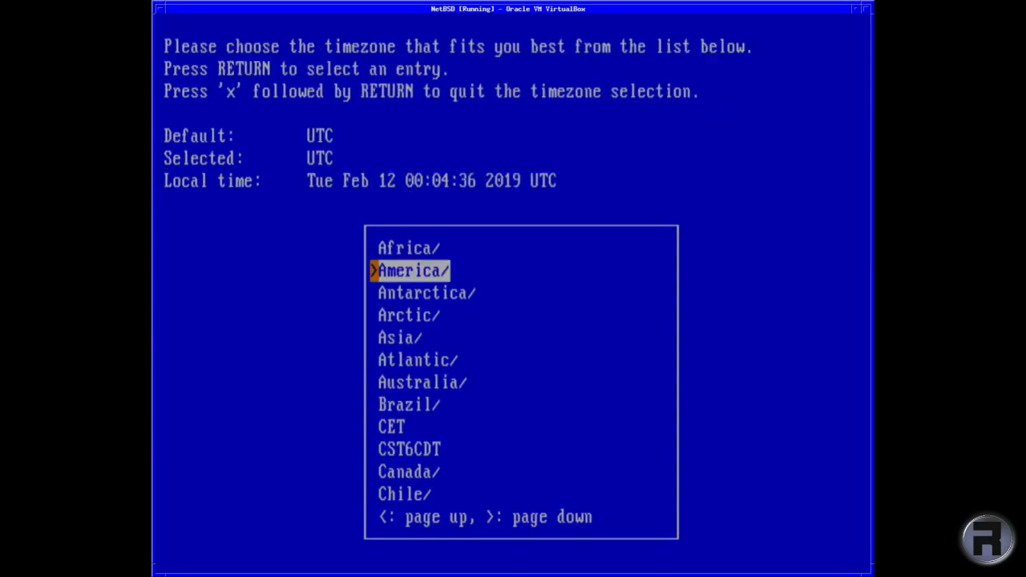
pyautogui.press('Down')
pyautogui.press('Down')
pyautogui.press('Down')
pyautogui.press('Down')
pyautogui.press('Down')
pyautogui.press('Down')
pyautogui.press('Down')
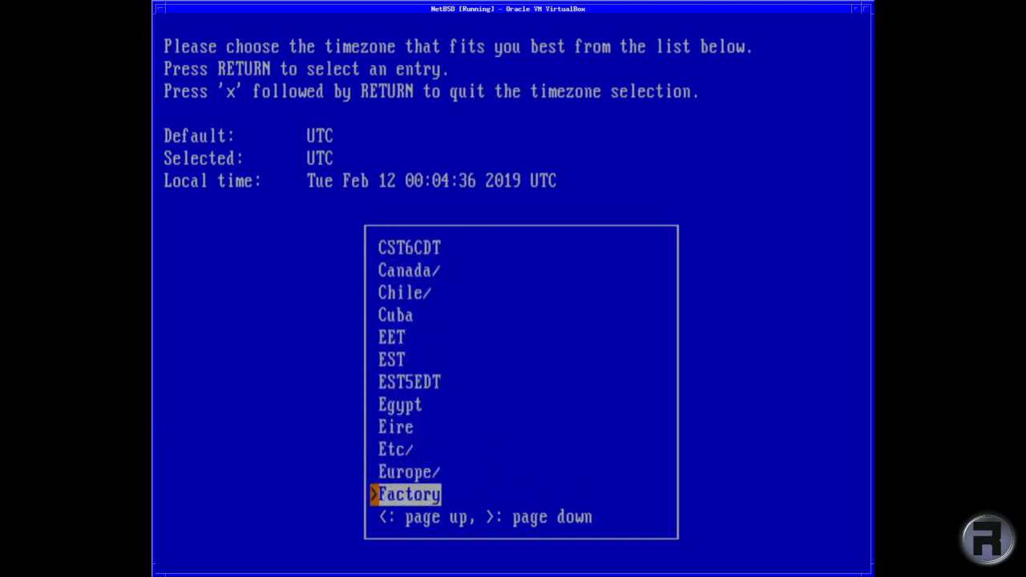
pyautogui.press('Up')
pyautogui.press('Up')
pyautogui.press('Up')
pyautogui.press('Down')
pyautogui.press('Down')
pyautogui.press('Down')
pyautogui.press('Down')
pyautogui.press('Down')
pyautogui.press('Down')
pyautogui.press('Down')
pyautogui.press('Down')
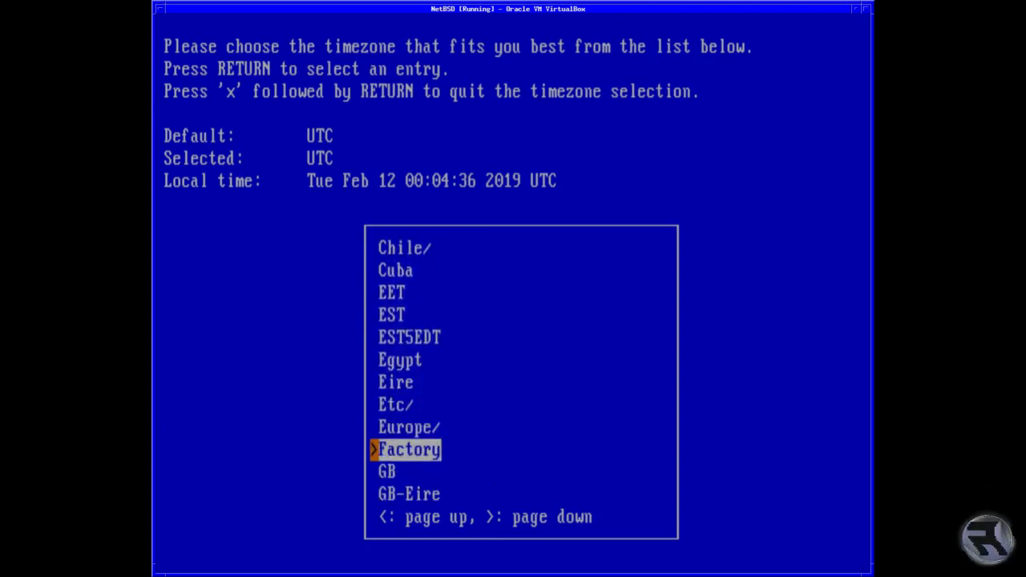
pyautogui.press('Up')
pyautogui.press('Up')
pyautogui.press('Up')
pyautogui.press('Up')
pyautogui.press('Down')
pyautogui.press('Down')
pyautogui.press('Down')
pyautogui.press('Down')
pyautogui.press('Down')
pyautogui.press('Down')
pyautogui.press('Down')
pyautogui.press('Down')
pyautogui.press('Down')
pyautogui.press('Down')
pyautogui.press('Down')
pyautogui.press('Down')
pyautogui.press('Down')
pyautogui.press('Down')
pyautogui.press('Down')
pyautogui.press('Down')
pyautogui.press('Down')
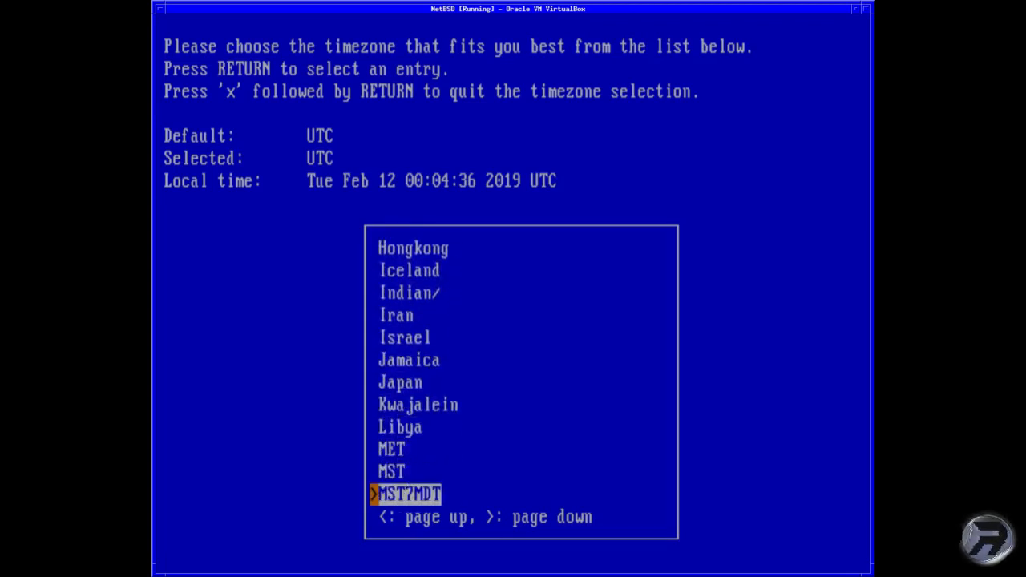
pyautogui.press('Up')
pyautogui.press('Up')
pyautogui.press('Up')
pyautogui.press('Up')
pyautogui.press('Up')
pyautogui.press('Up')
pyautogui.press('Up')
pyautogui.press('Up')
pyautogui.press('Up')
pyautogui.press('Up')
pyautogui.press('Up')
pyautogui.press('Up')
pyautogui.press('Up')
pyautogui.press('Up')
pyautogui.press('Up')
pyautogui.press('Up')
pyautogui.press('Up')
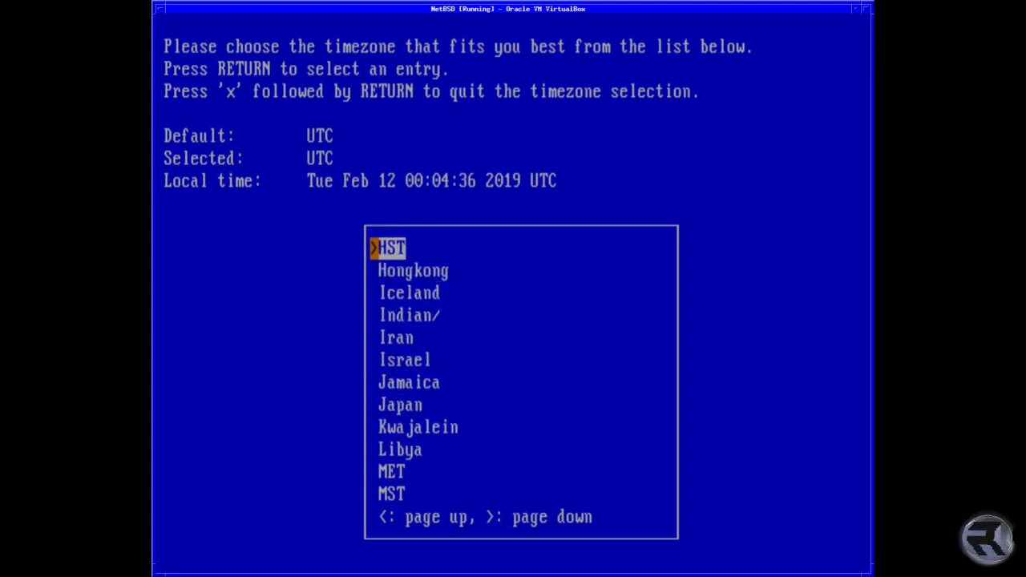
pyautogui.press('Up')
pyautogui.press('Up')
pyautogui.press('Up')
pyautogui.press('Up')
pyautogui.press('Up')
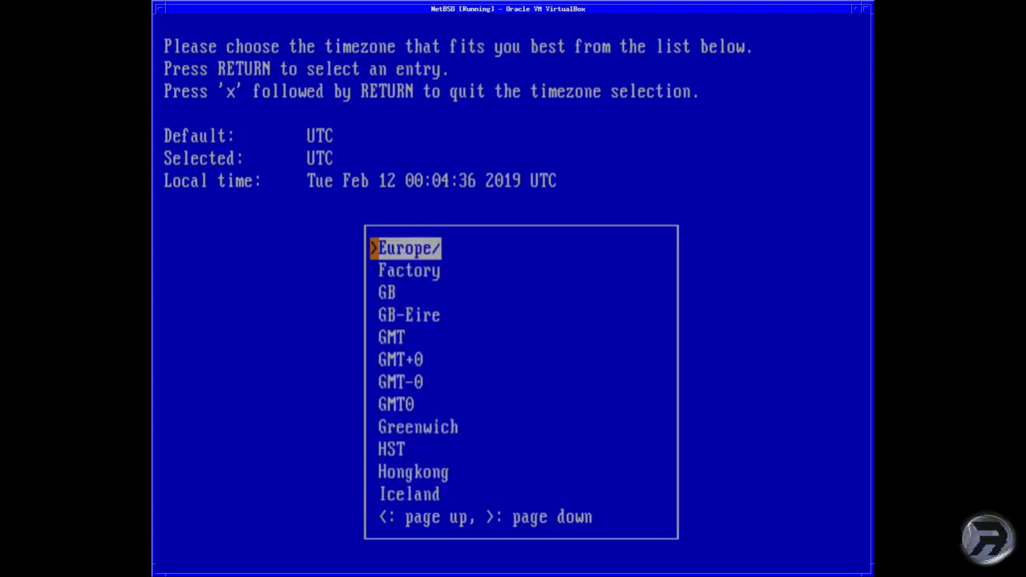
pyautogui.press('Down')
pyautogui.press('Return')
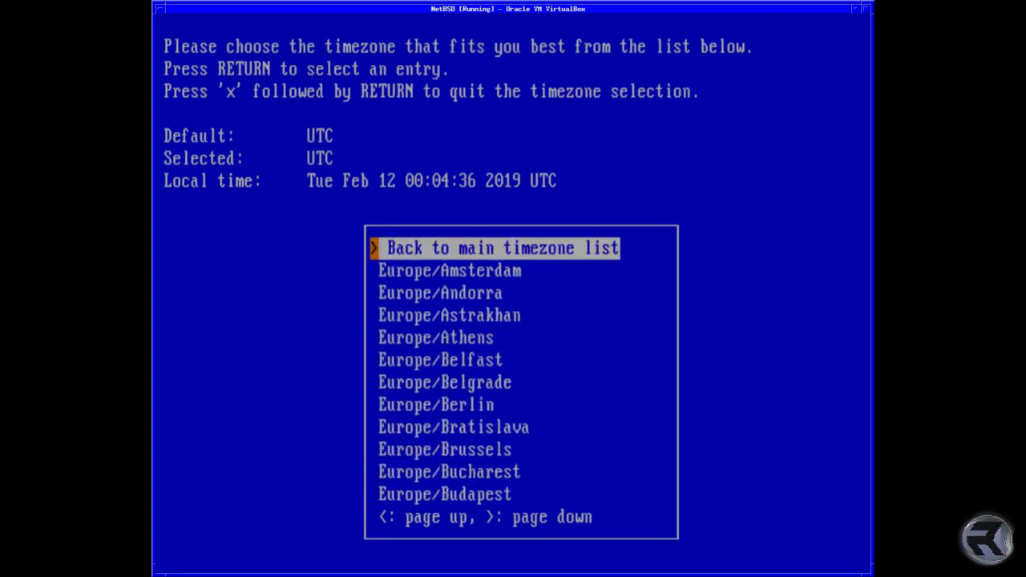
pyautogui.press('>')
pyautogui.press('>')
pyautogui.press('Down')
pyautogui.press('Down')
pyautogui.press('Down')
pyautogui.press('Return')
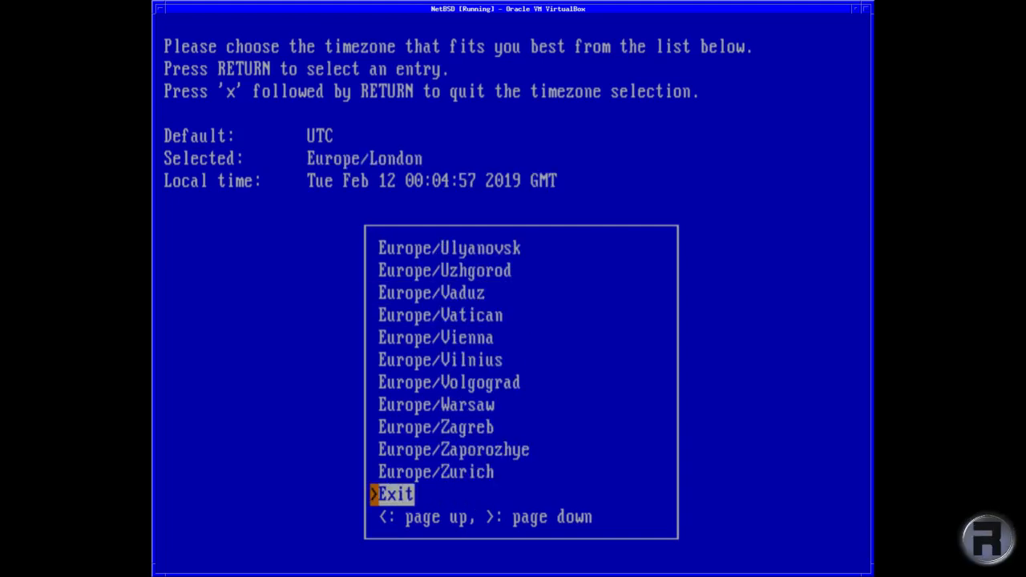
pyautogui.press('Return')
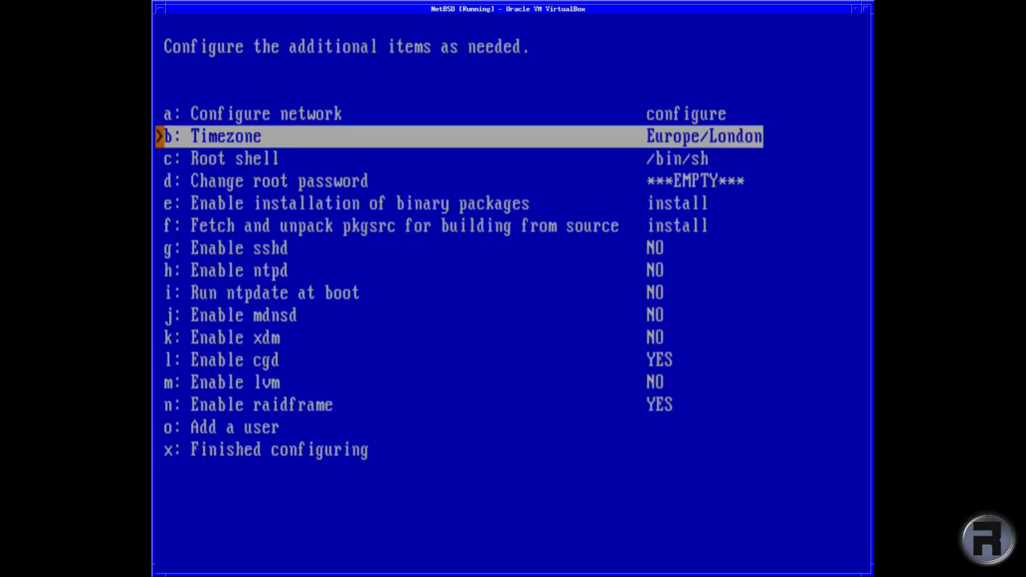
# - Set a root password for the new system, entering and retyping the root password
pyautogui.press('Down')
pyautogui.press('Down')
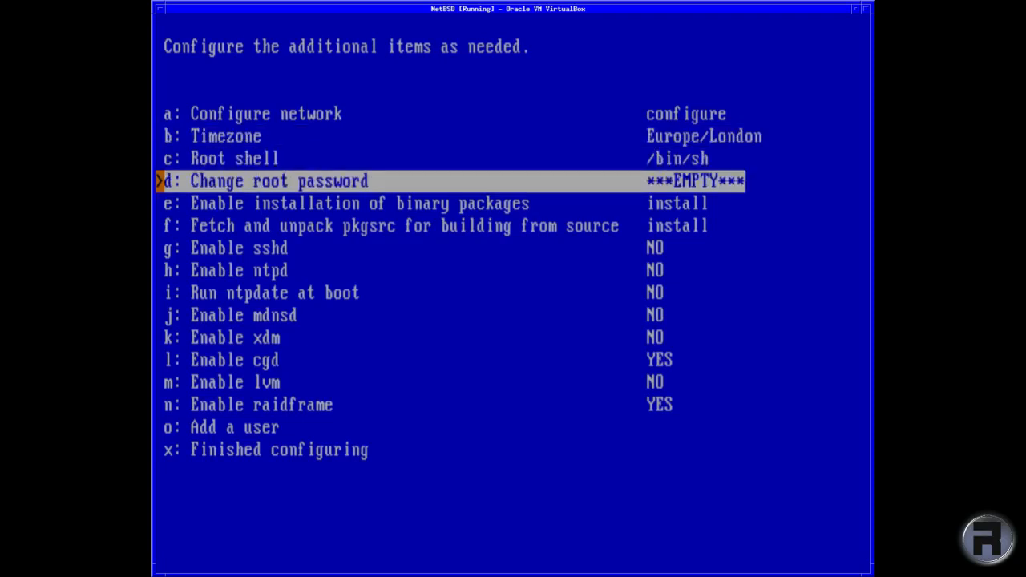
pyautogui.press('Return')
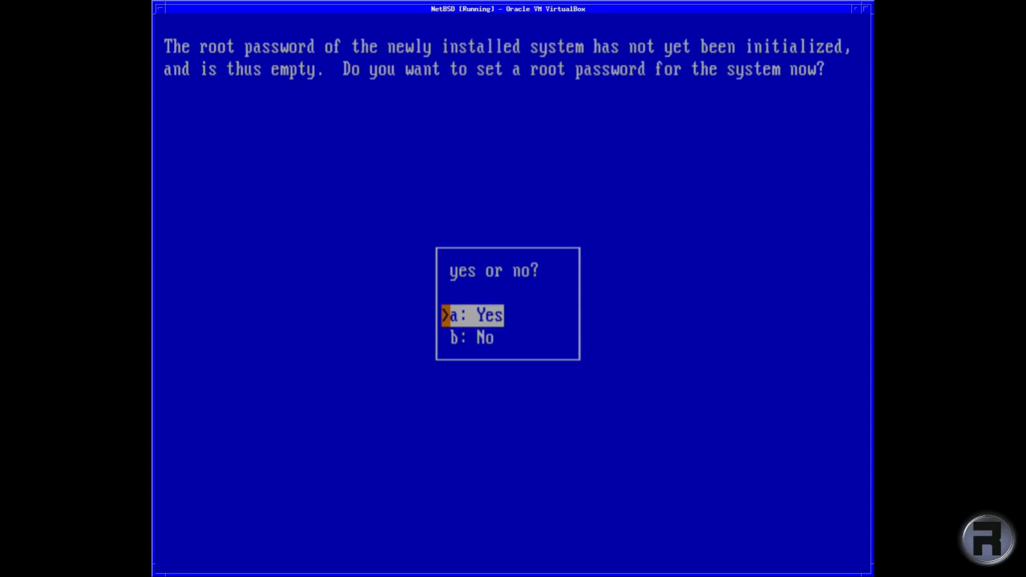
pyautogui.press('Return')
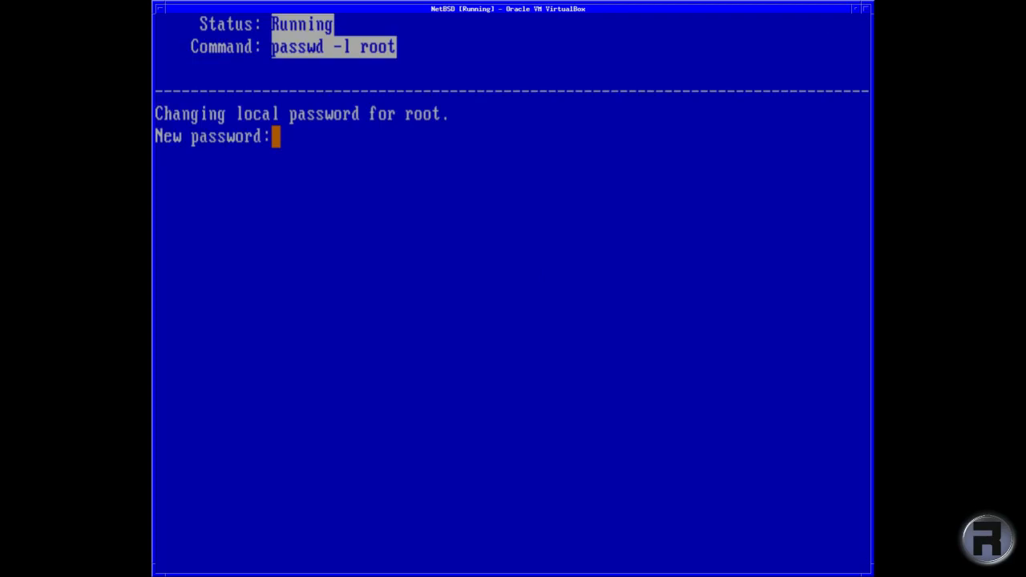
pyautogui.press('Return')
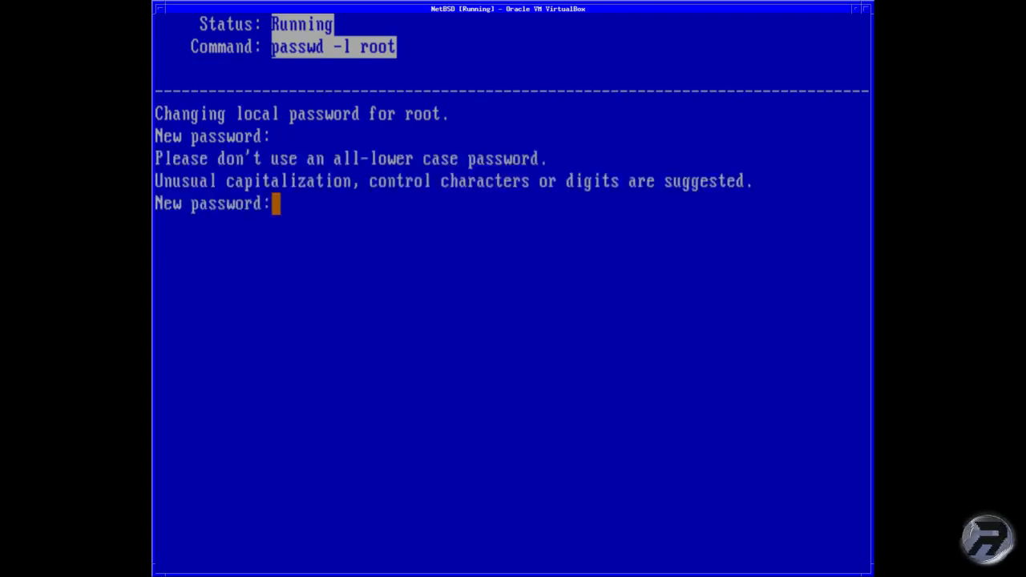
pyautogui.press('Return')
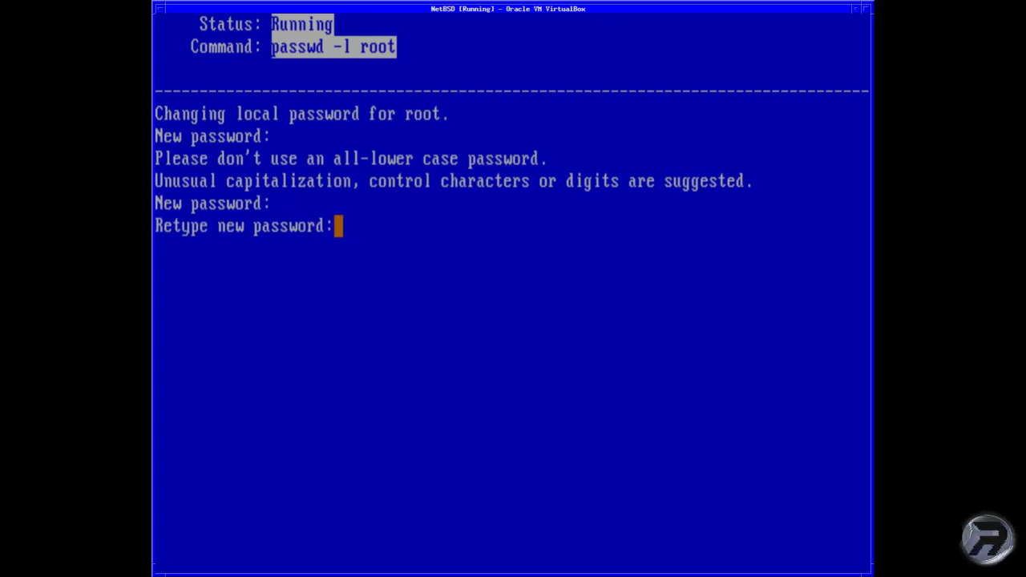
pyautogui.press('Return')
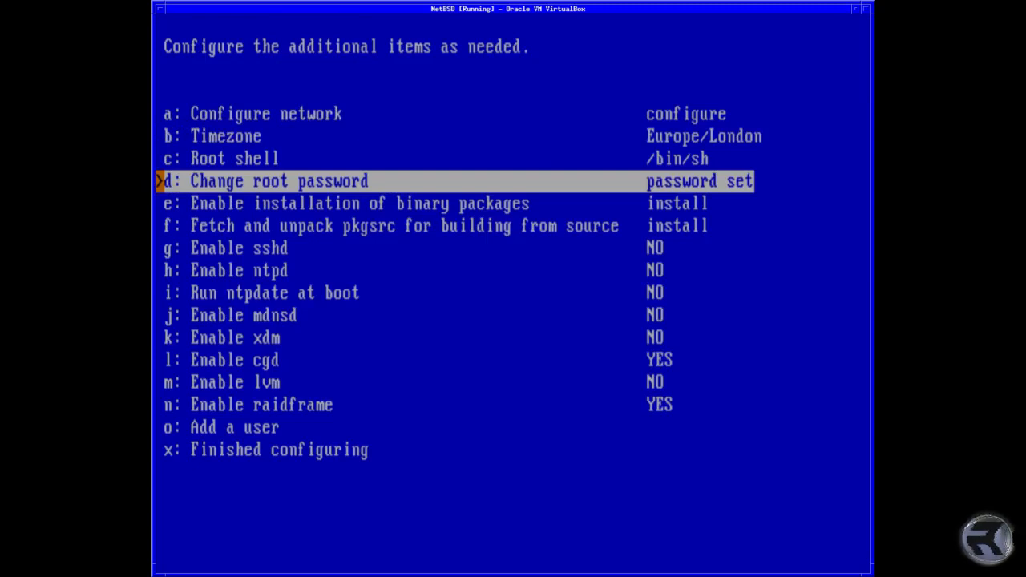
# - Open the setup for installing binary packages and review its repository host, directories, user and other options
pyautogui.press('Down')
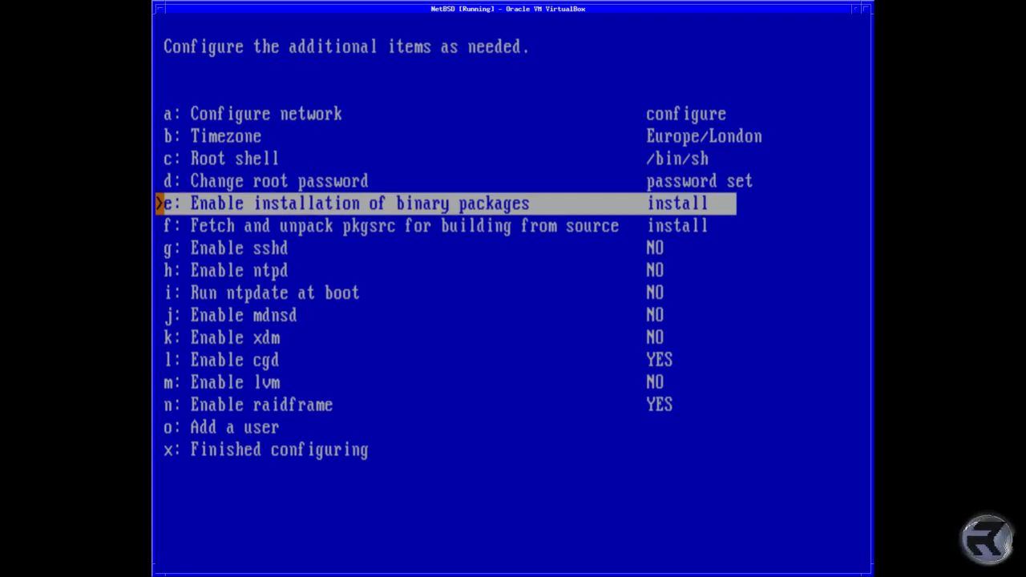
pyautogui.press('Return')
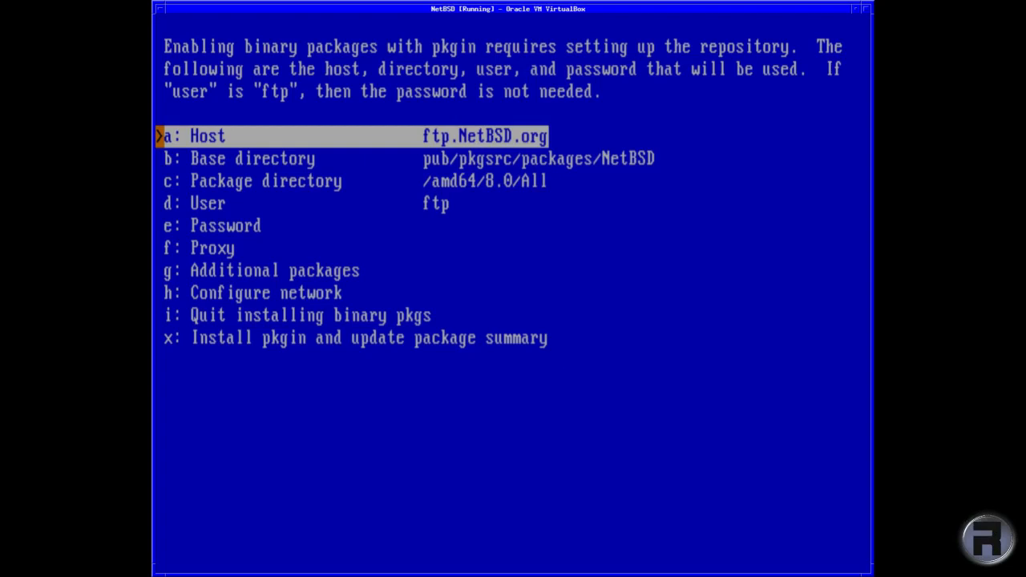
pyautogui.press('Down')
pyautogui.press('Down')
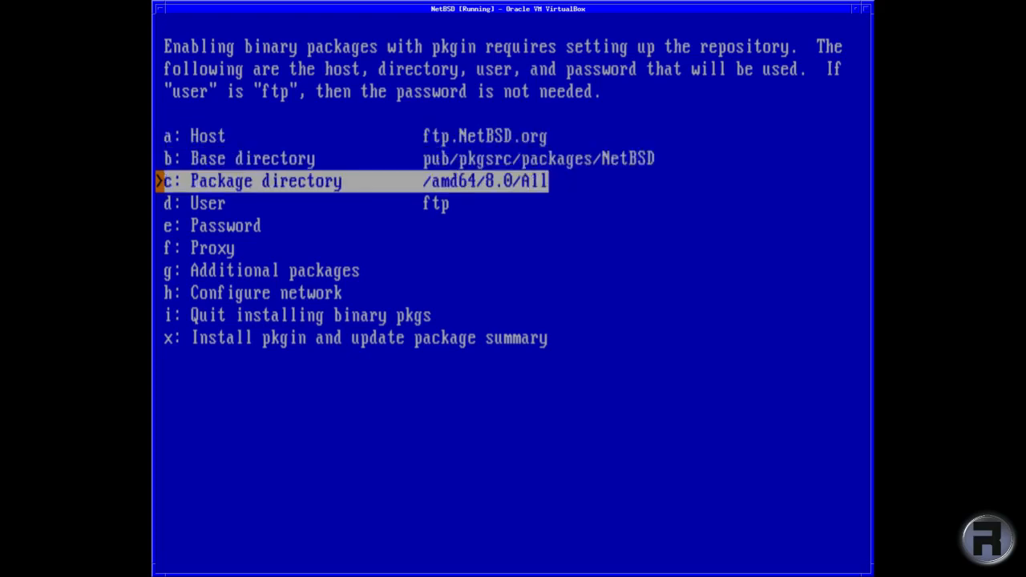
pyautogui.press('Down')
pyautogui.press('Down')
pyautogui.press('Down')
pyautogui.press('Down')
pyautogui.press('Down')
pyautogui.press('Down')
pyautogui.press('Down')
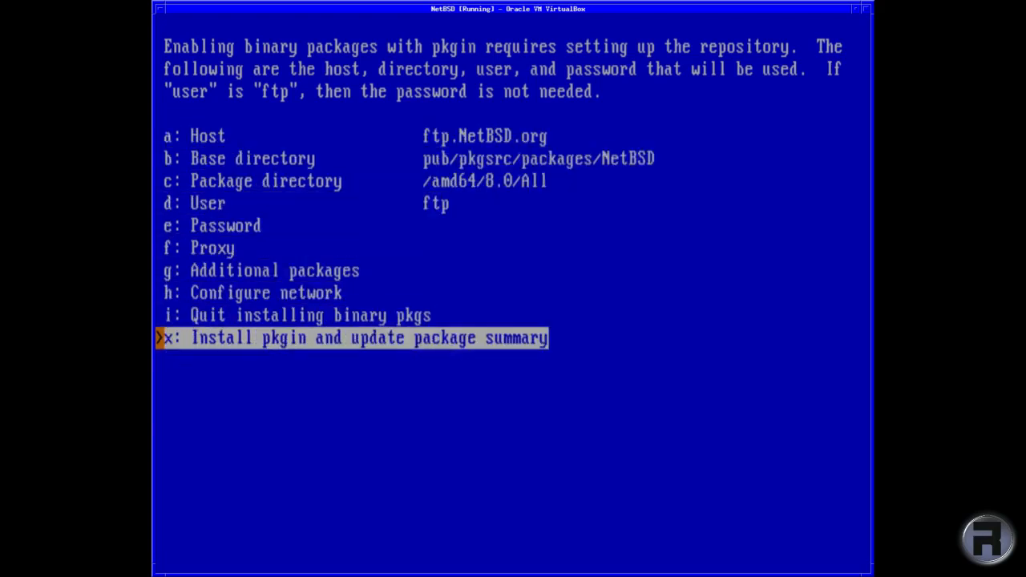
pyautogui.press('Up')
pyautogui.press('Up')
pyautogui.press('Up')
pyautogui.press('Up')
pyautogui.press('Up')
pyautogui.press('Up')
pyautogui.press('Up')
pyautogui.press('Up')
pyautogui.press('Up')
# - Install pkgin and update the package summary from ftp.NetBSD.org, keeping the default repository settings
pyautogui.press('Down')
pyautogui.press('Down')
pyautogui.press('Down')
pyautogui.press('Down')
pyautogui.press('Down')
pyautogui.press('Down')
pyautogui.press('Down')
pyautogui.press('Down')
pyautogui.press('Down')
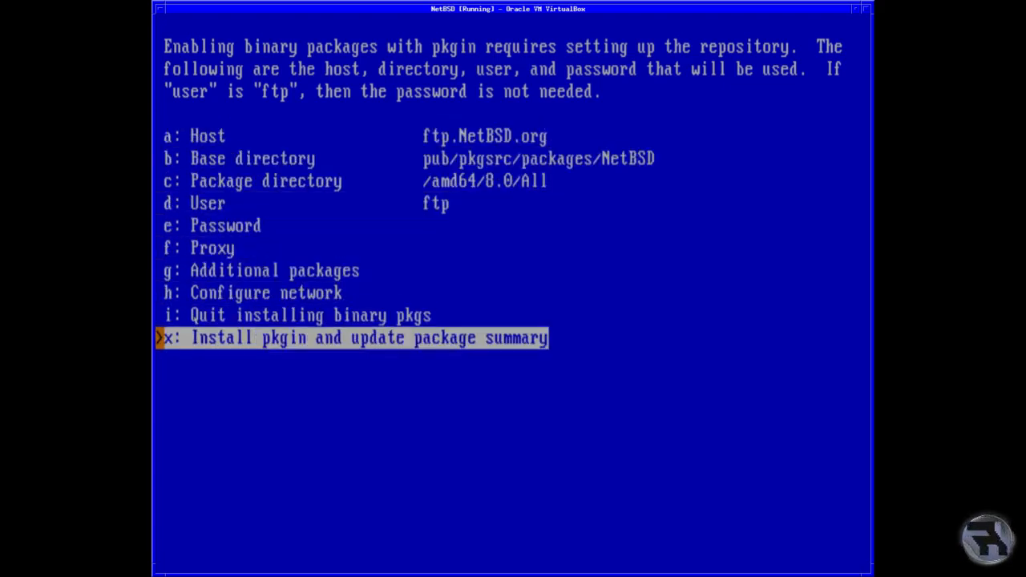
pyautogui.press('Return')
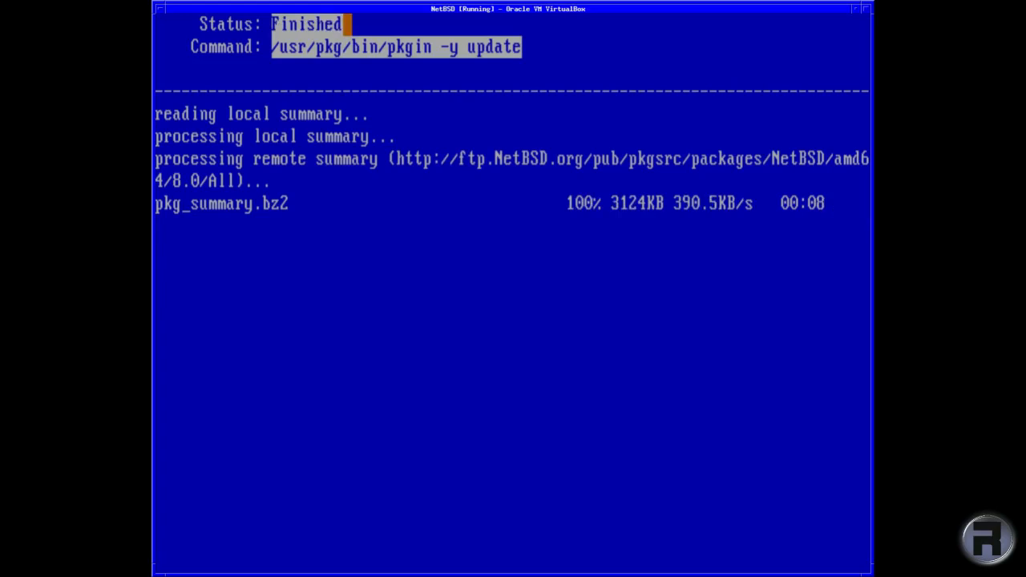
pyautogui.press('Return')
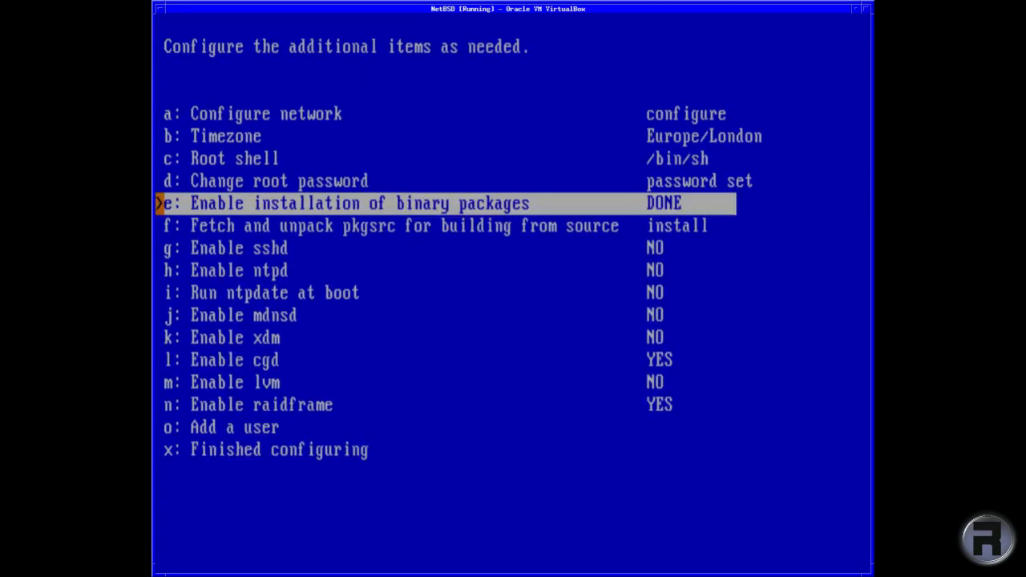
# - Fetch and unpack pkgsrc from ftp.NetBSD.org for building from source, keeping the default directories and user
pyautogui.press('Down')
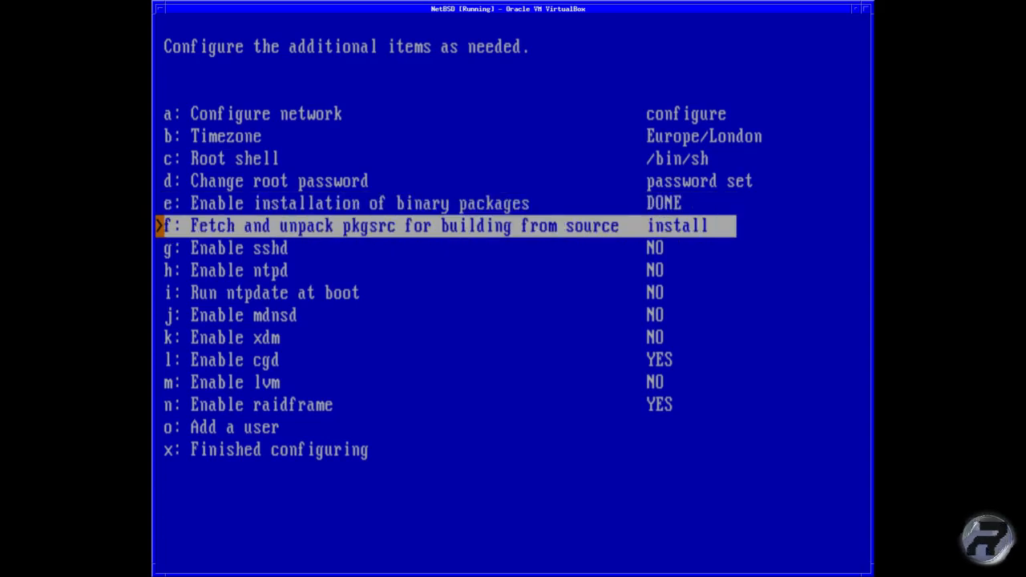
pyautogui.press('Return')
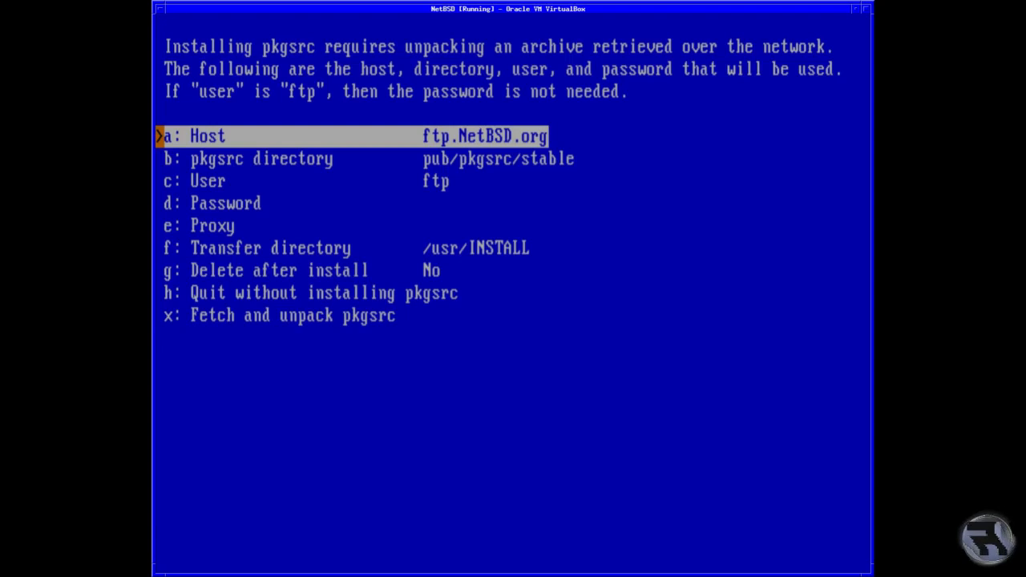
pyautogui.press('Down')
pyautogui.press('Down')
pyautogui.press('Down')
pyautogui.press('Down')
pyautogui.press('Down')
pyautogui.press('Down')
pyautogui.press('Down')
pyautogui.press('Down')
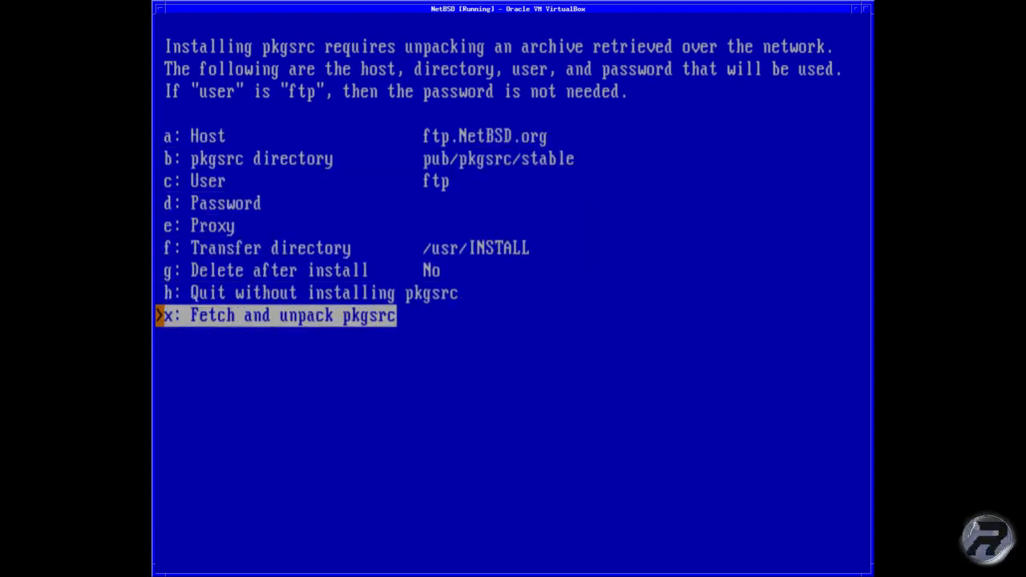
pyautogui.press('Return')
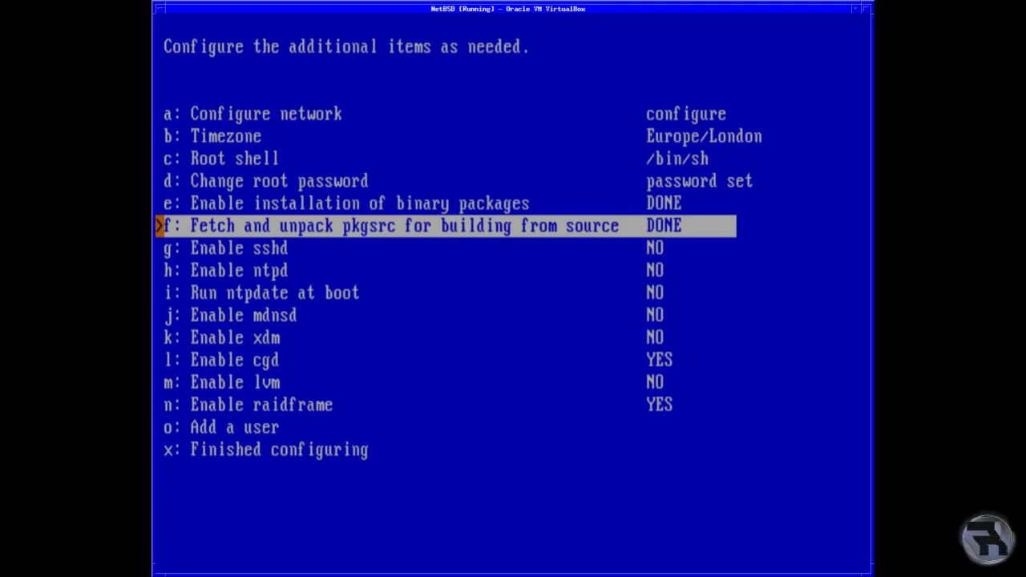
# - Enable the sshd and ntpd services
pyautogui.press('Down')
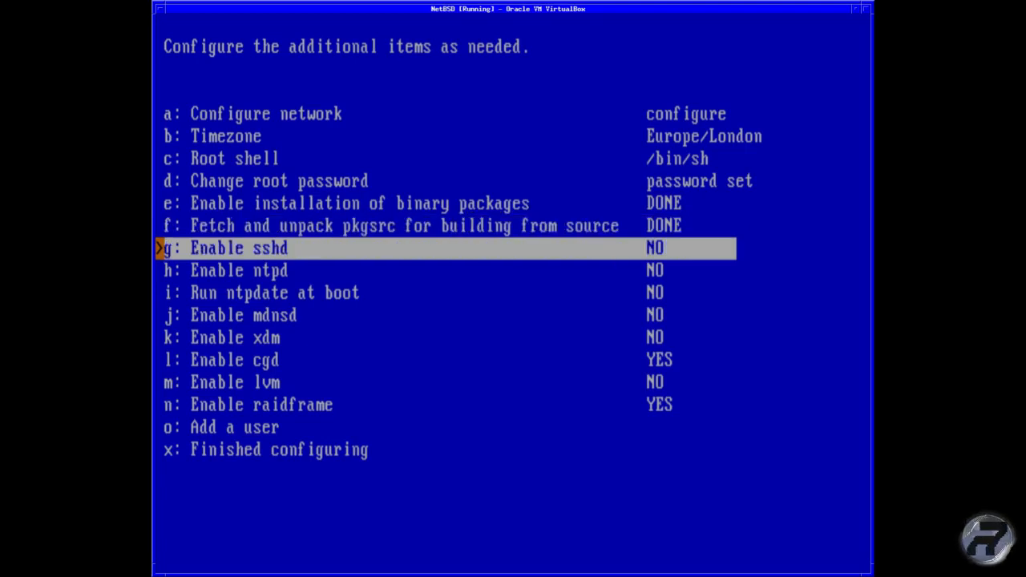
pyautogui.press('Down')
pyautogui.press('Return')
pyautogui.press('Up')
pyautogui.press('Return')
pyautogui.press('Down')
pyautogui.press('Down')
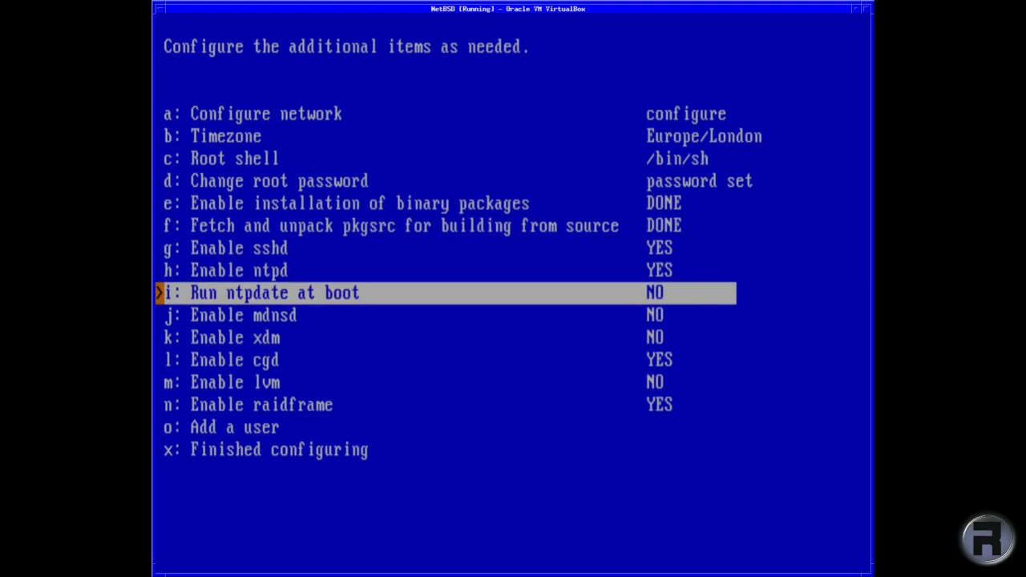
# - Enable running ntpdate at boot and enable xdm, skipping mdnsd
pyautogui.press('Return')
pyautogui.press('Down')
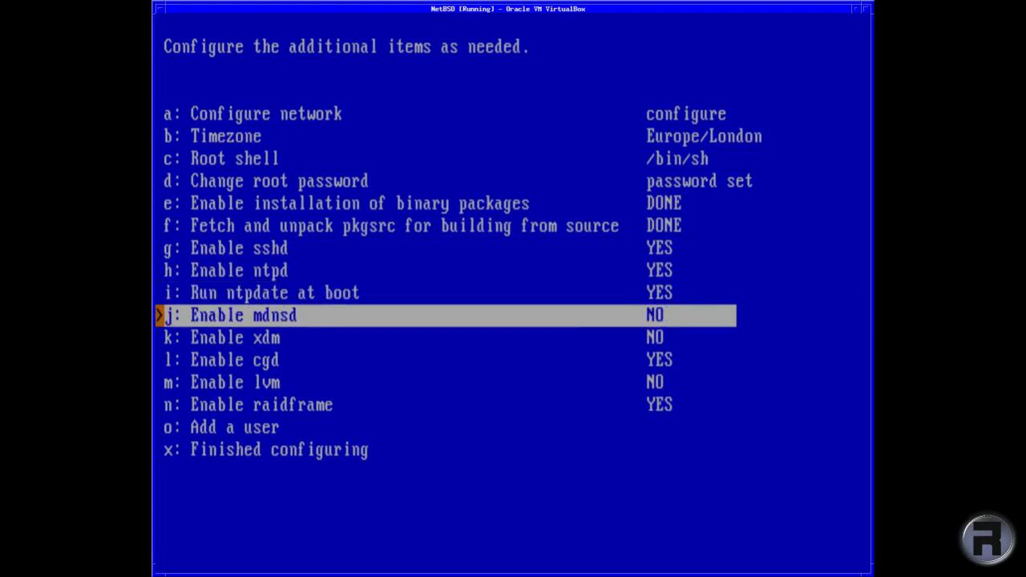
pyautogui.press('Down')
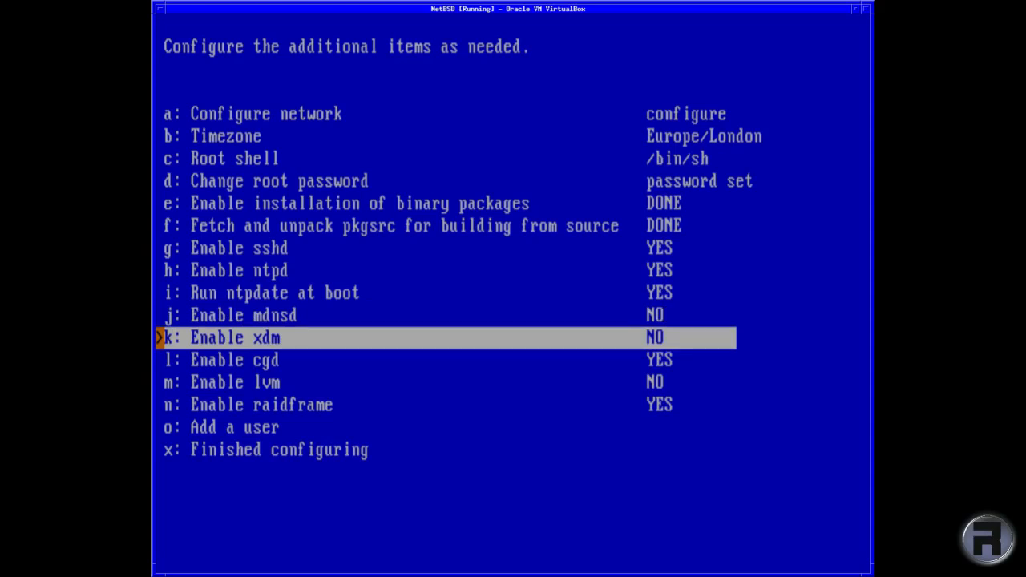
pyautogui.press('Return')
pyautogui.press('Down')
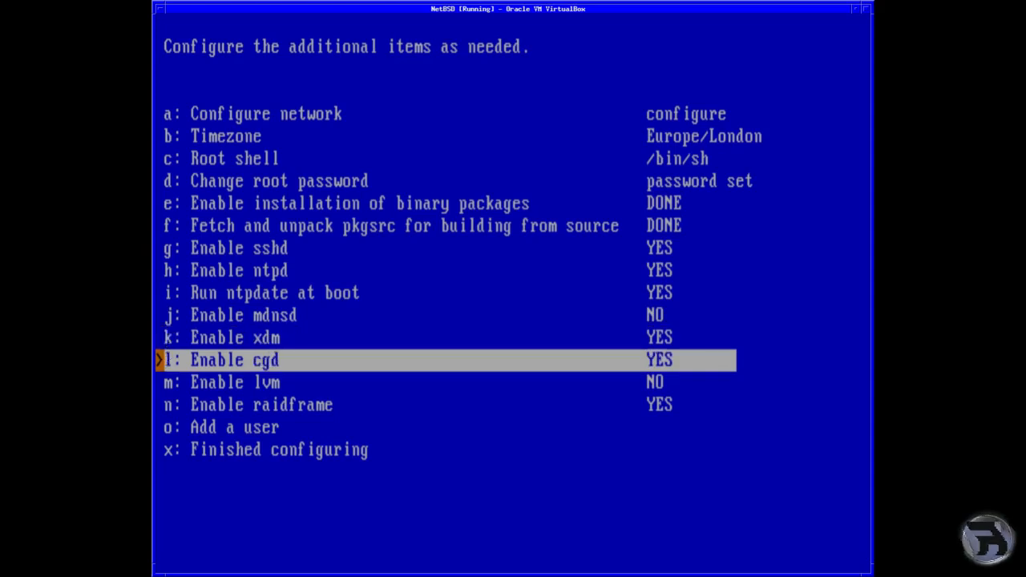
# - Add a user with the owner's username, include it in group wheel and assign /bin/sh as its shell
pyautogui.press('Down')
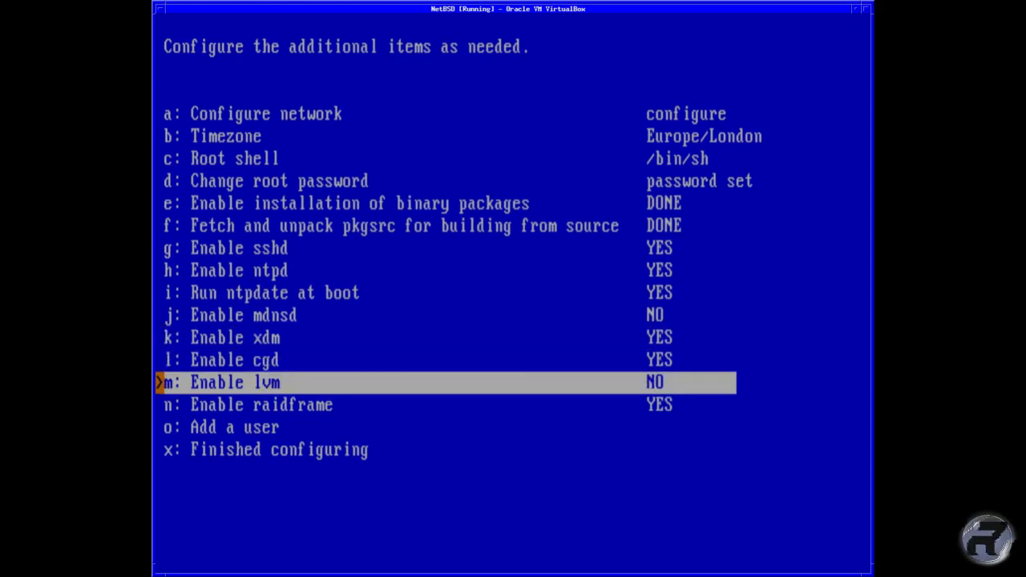
pyautogui.press('Down')
pyautogui.press('Down')
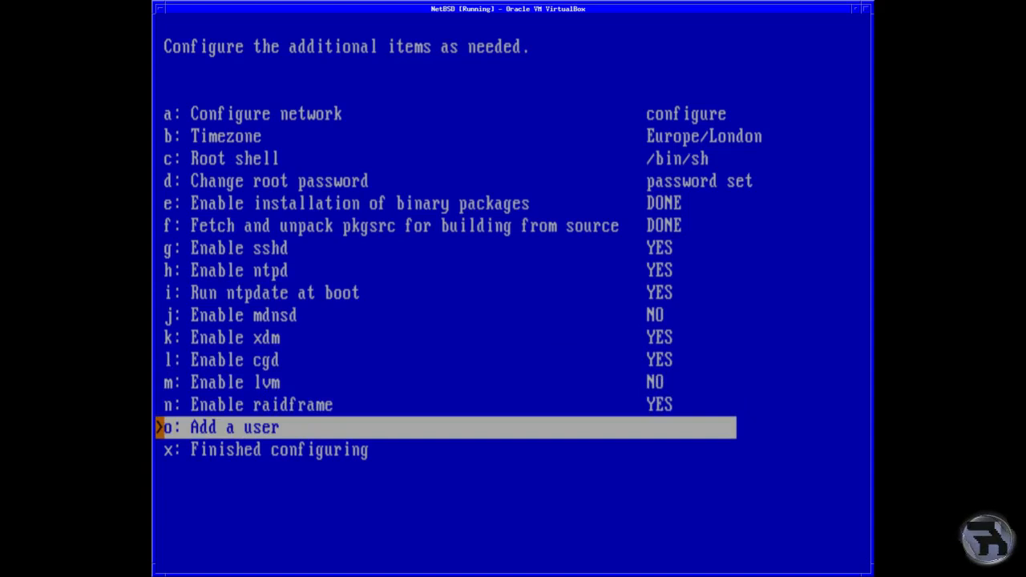
pyautogui.press('Return')
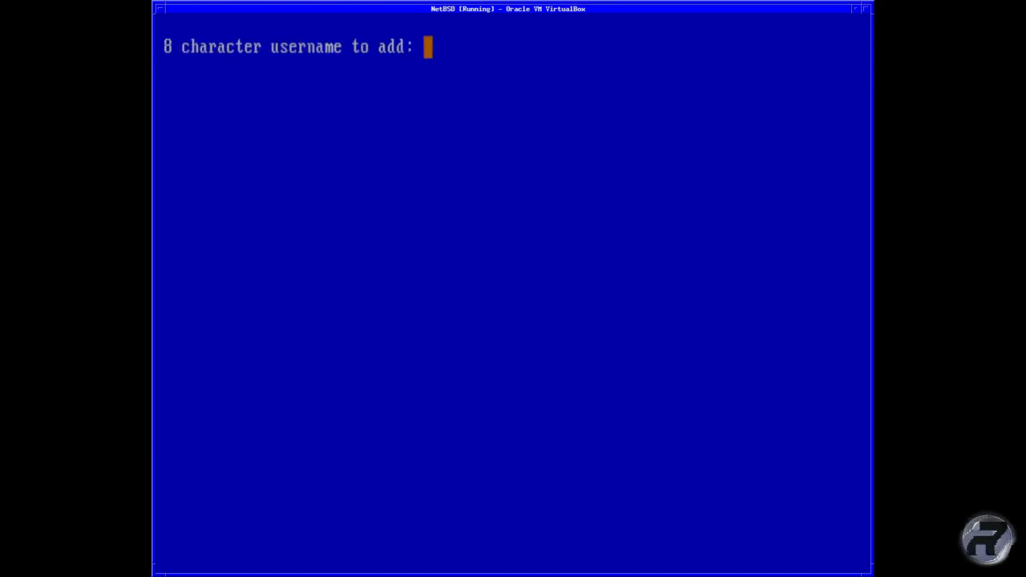
pyautogui.write('christopher')
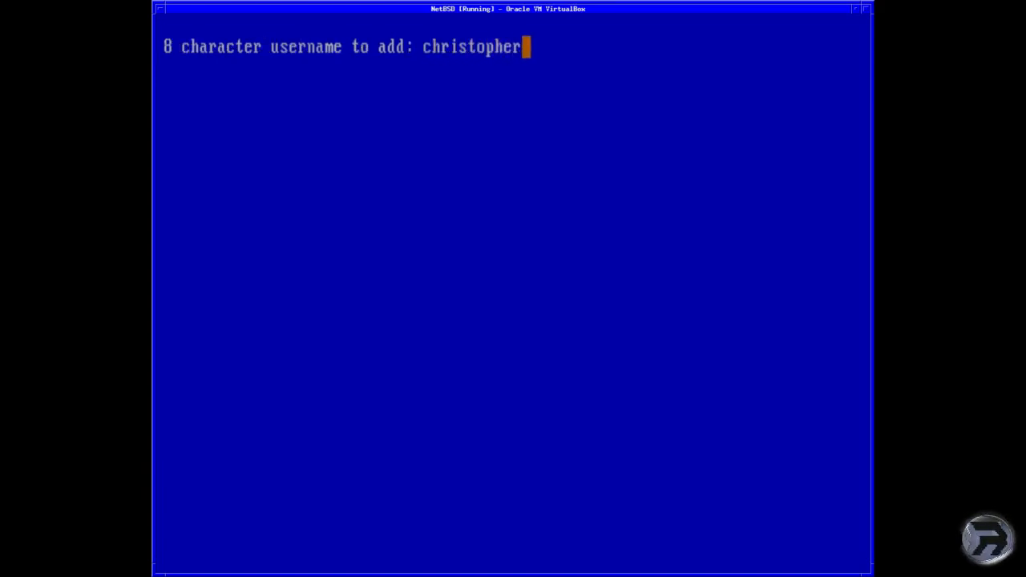
pyautogui.press('Return')
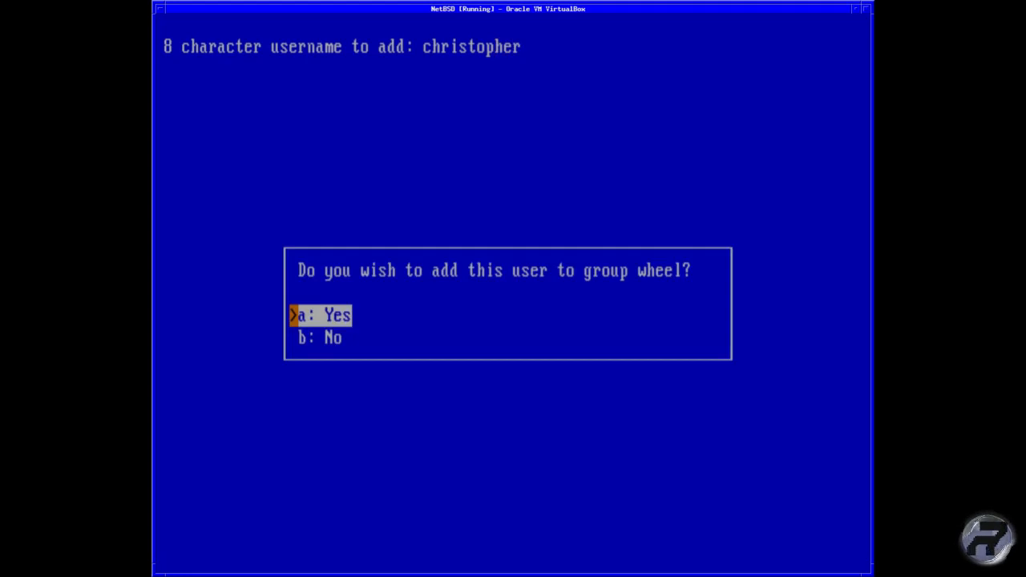
pyautogui.press('Return')
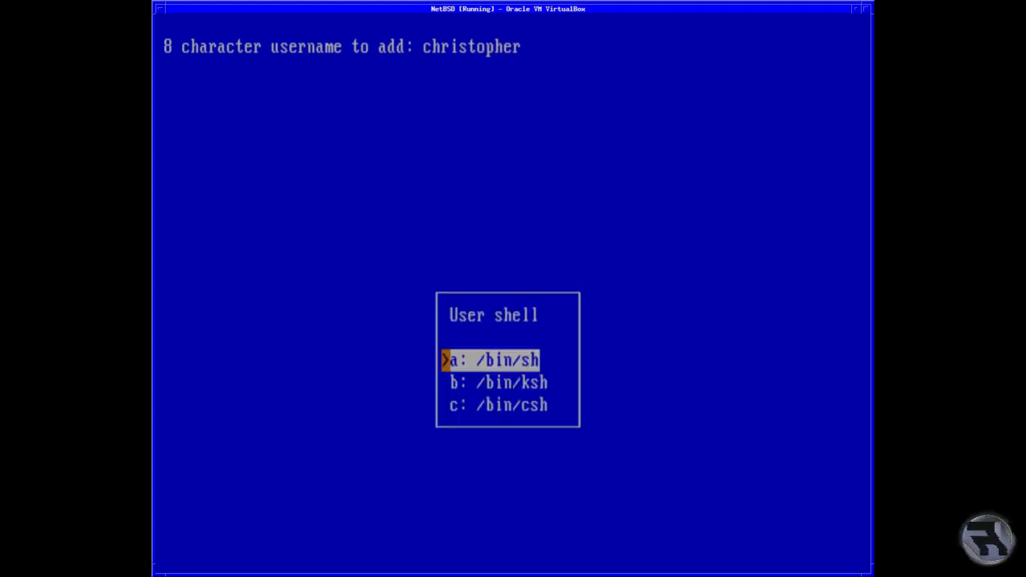
pyautogui.press('Return')
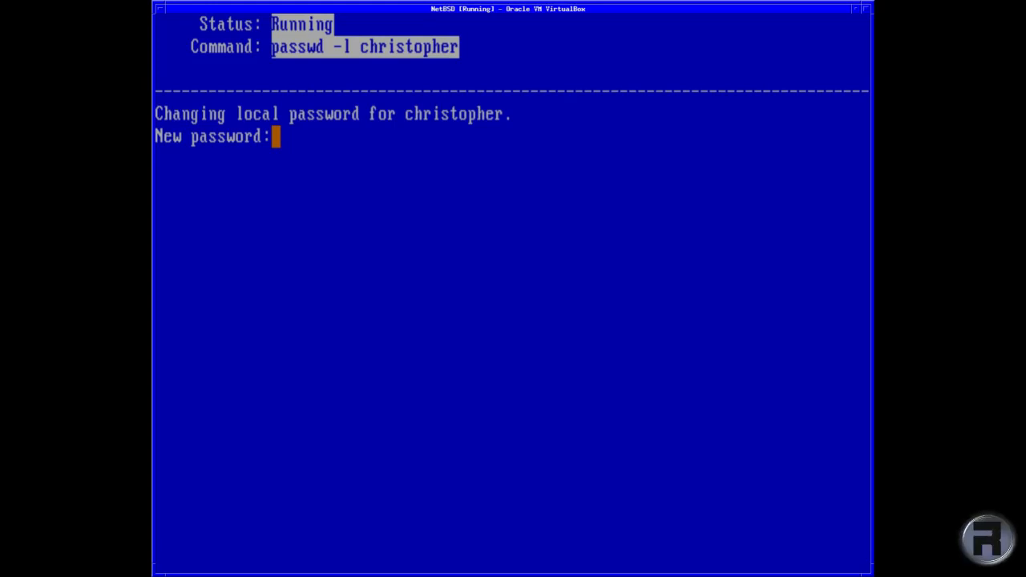
# - Enter and retype the new user's password, and finish configuring the additional items
pyautogui.press('Return')
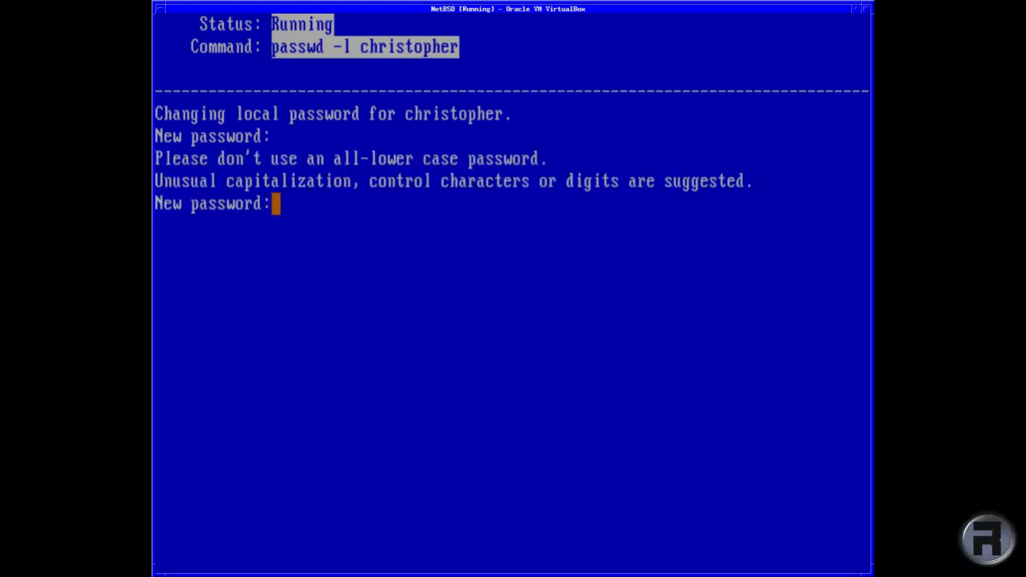
pyautogui.press('Return')
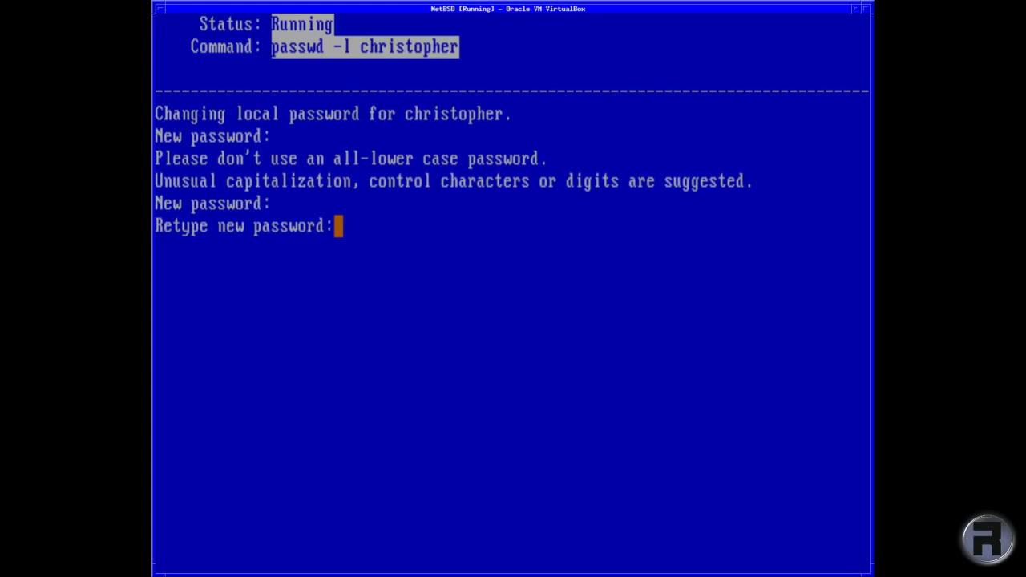
pyautogui.press('Return')
pyautogui.press('Return')
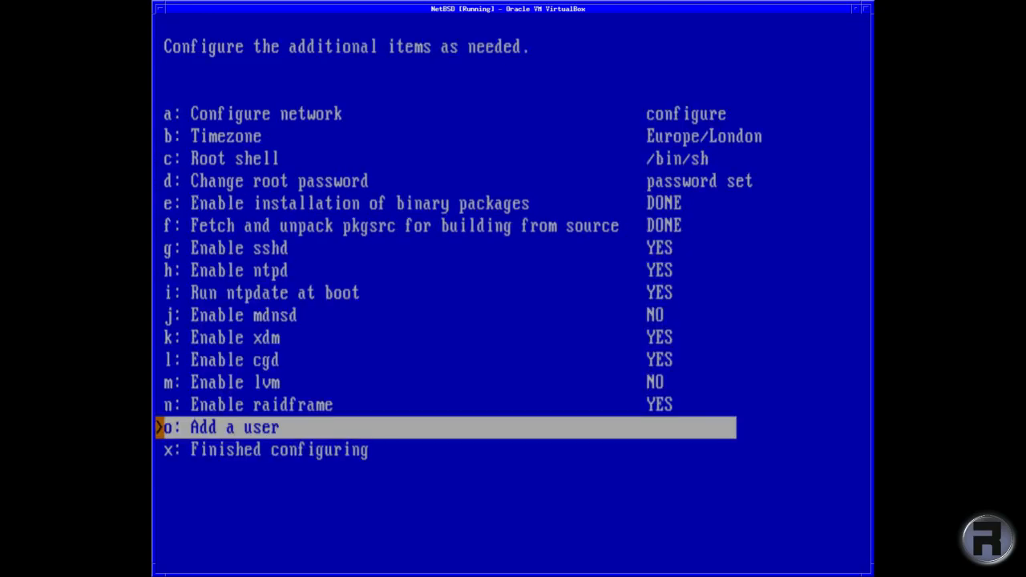
pyautogui.press('Down')
pyautogui.press('Return')
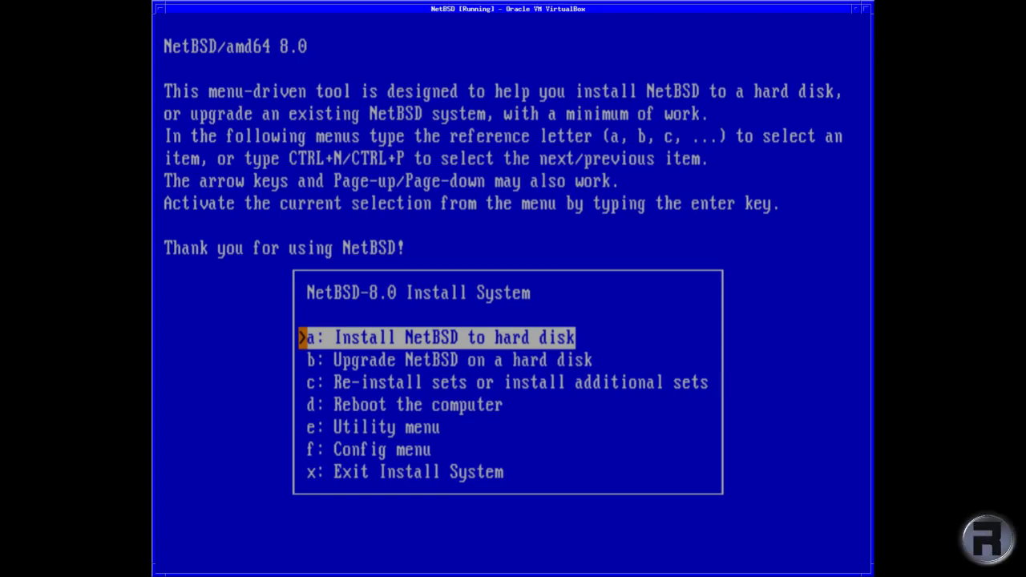
# - Exit the install system to the shell and reboot the virtual machine
pyautogui.press('Down')
pyautogui.press('Up')
pyautogui.press('Down')
pyautogui.press('Down')
pyautogui.press('Down')
pyautogui.press('Down')
pyautogui.press('Down')
pyautogui.press('Down')
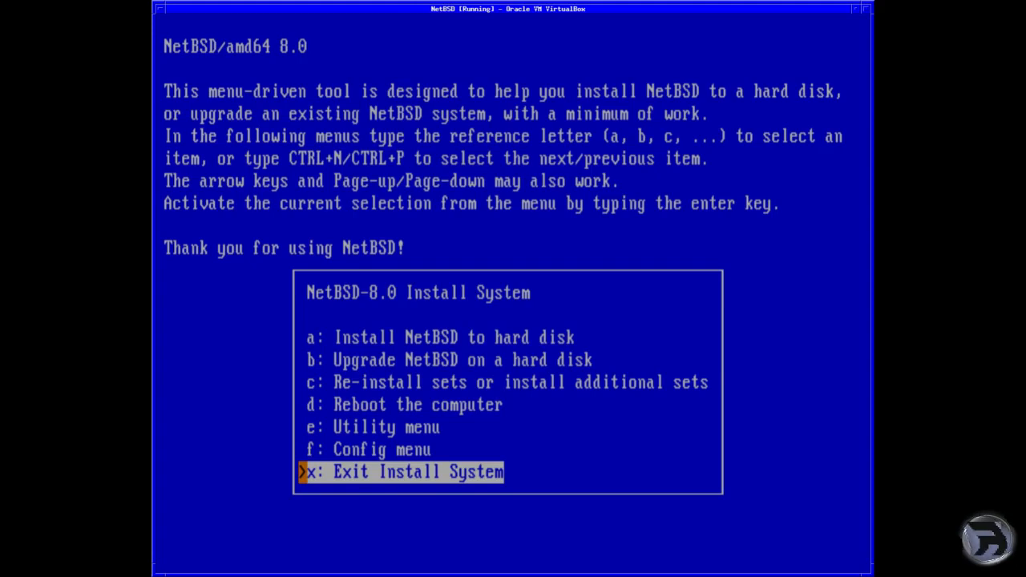
pyautogui.press('Up')
pyautogui.press('Up')
pyautogui.press('Down')
pyautogui.press('Down')
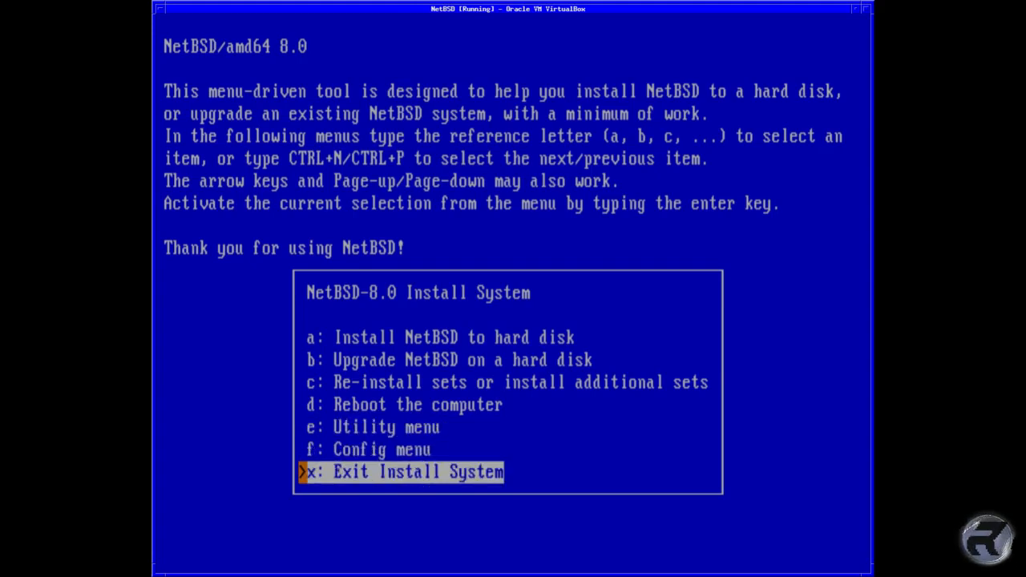
pyautogui.press('Return')
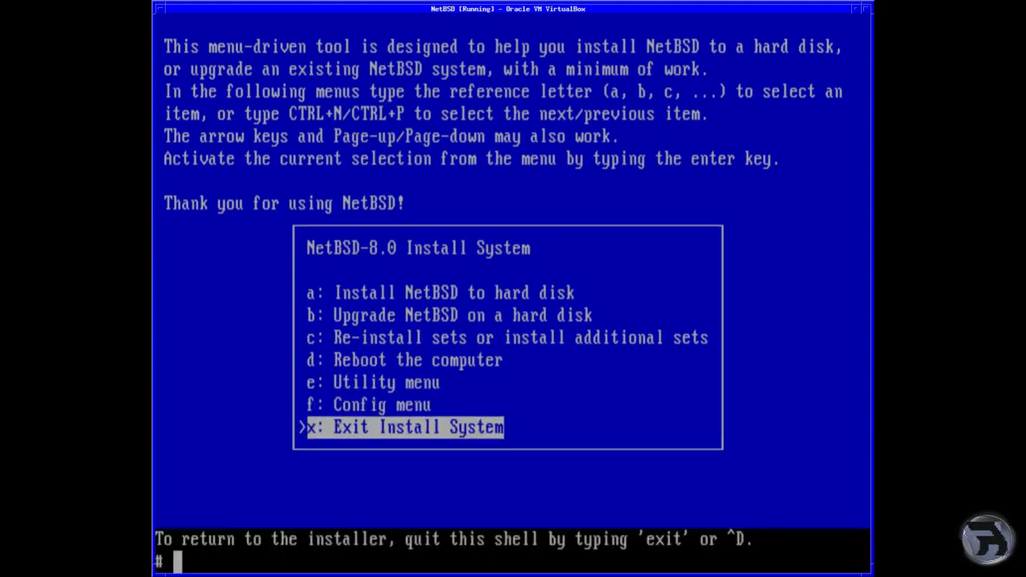
pyautogui.write('reboot')
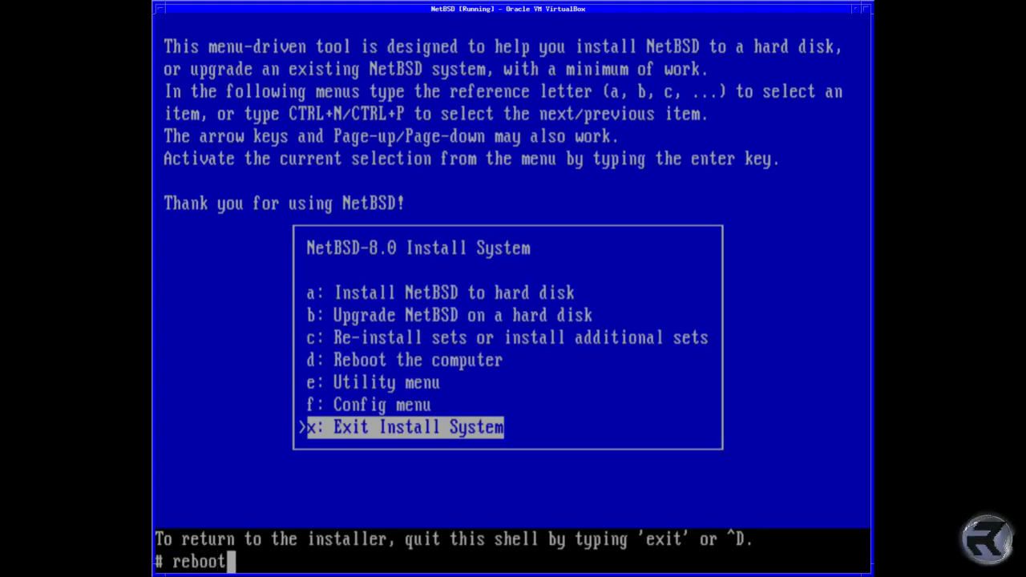
pyautogui.press('Return')
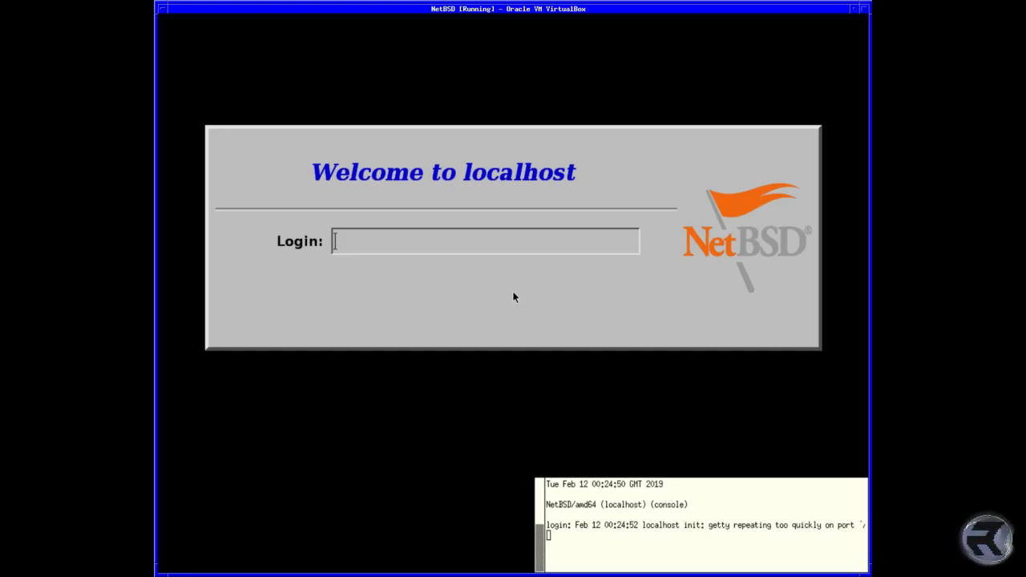
# - Log in to the graphical session with the created user's username and password
pyautogui.write('christop')
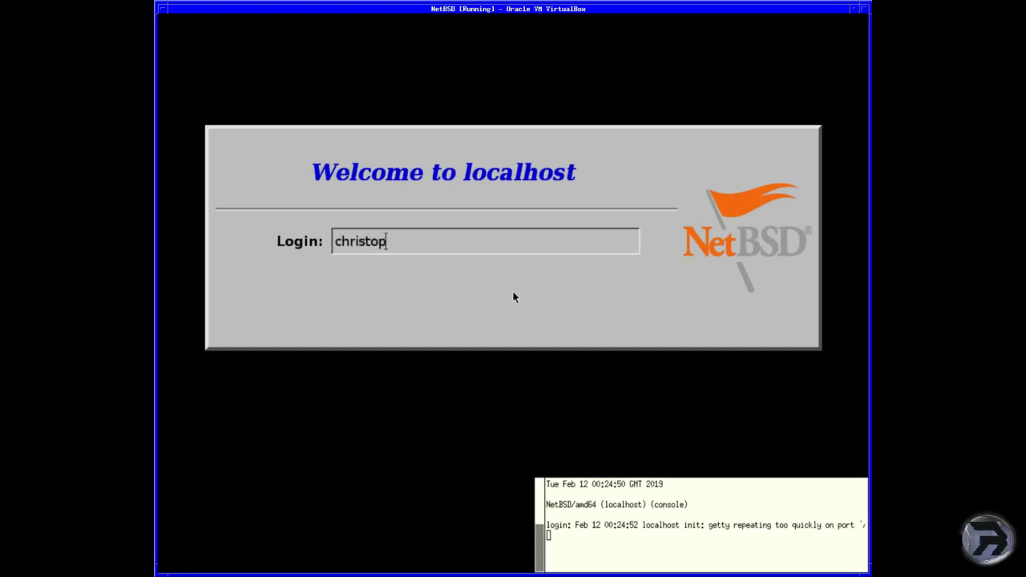
pyautogui.write('her')
pyautogui.press('Return')
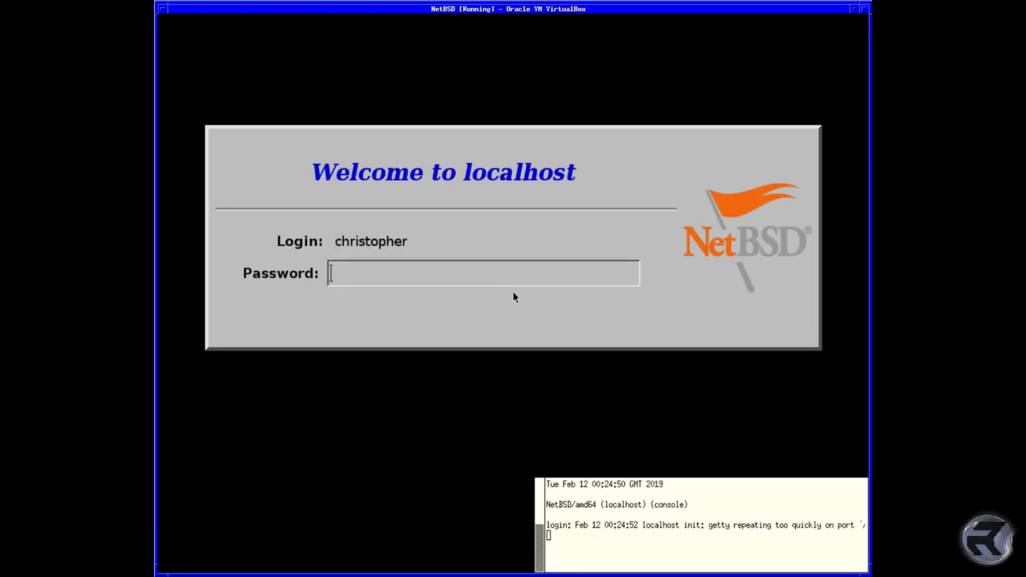
pyautogui.press('Return')
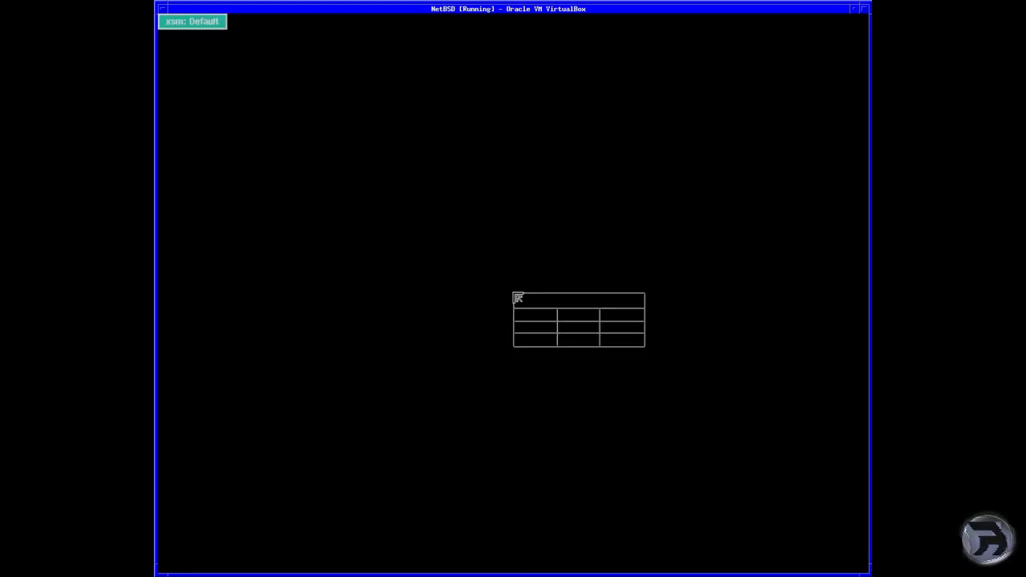
# - Place the xsm session manager window on the desktop and open an Xterm window below it
pyautogui.click(274, 107)
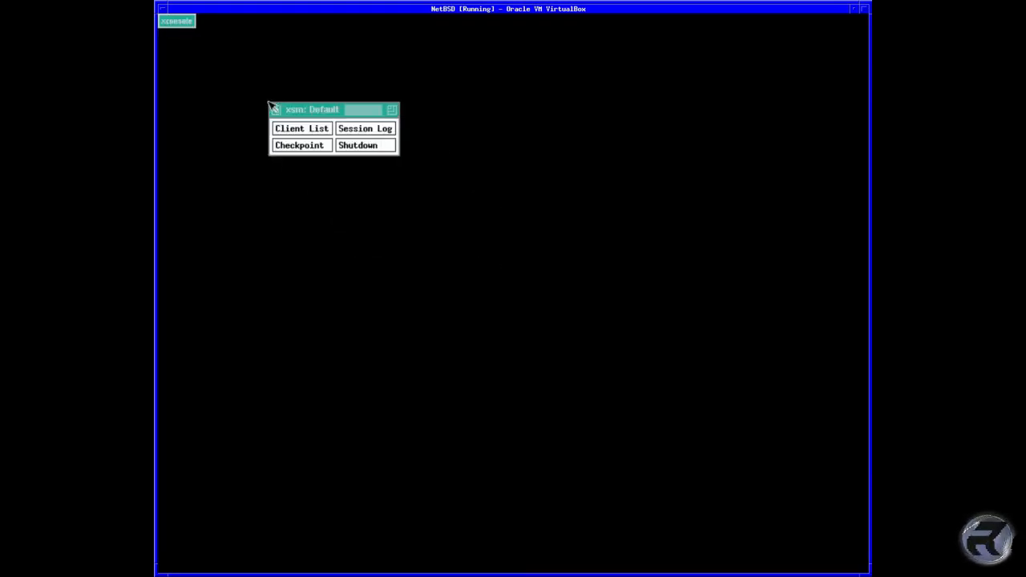
pyautogui.click(241, 164)
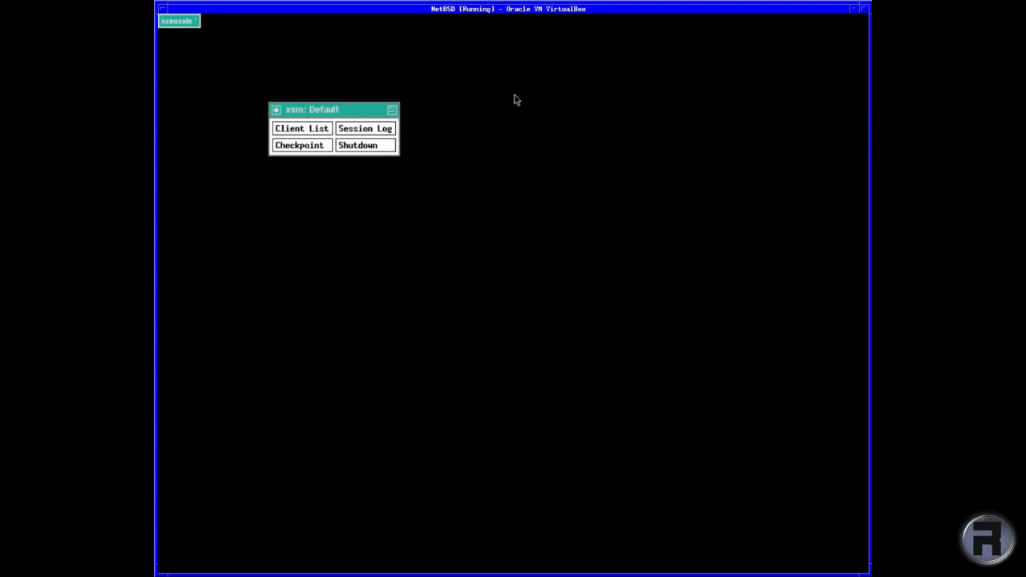
pyautogui.click(351, 51)
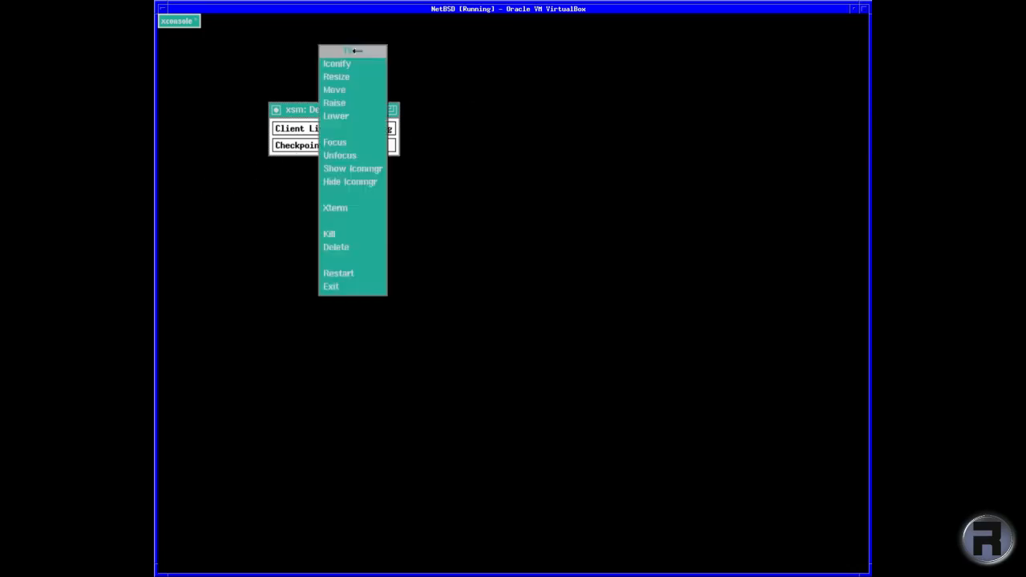
pyautogui.click(351, 130)
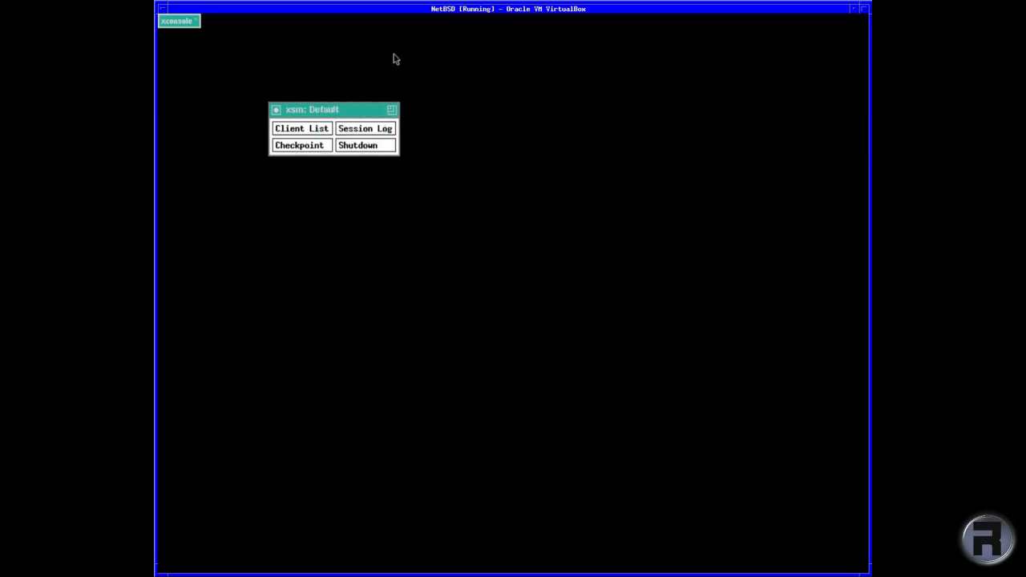
pyautogui.click(412, 38)
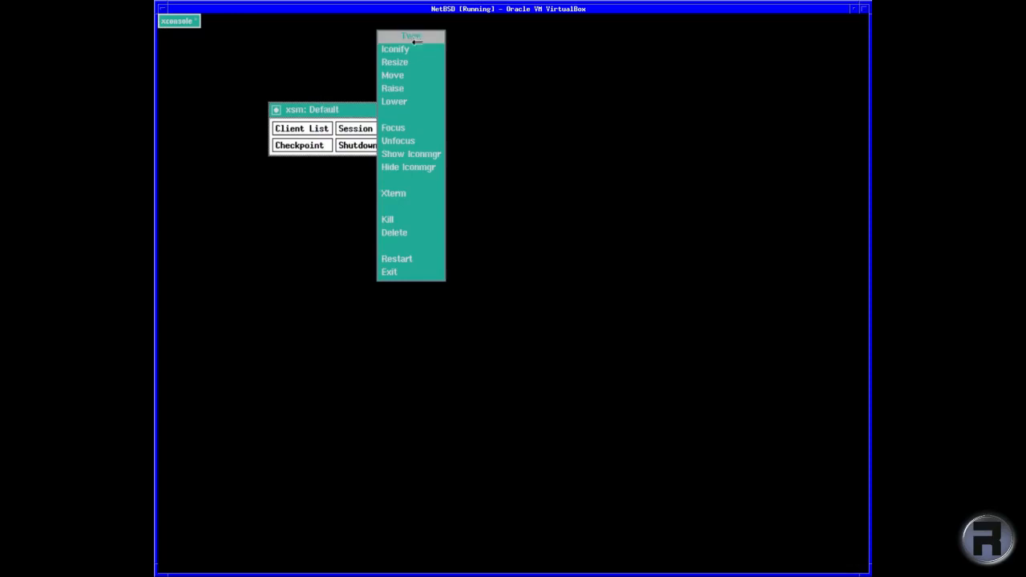
pyautogui.click(393, 194)
pyautogui.click(277, 192)
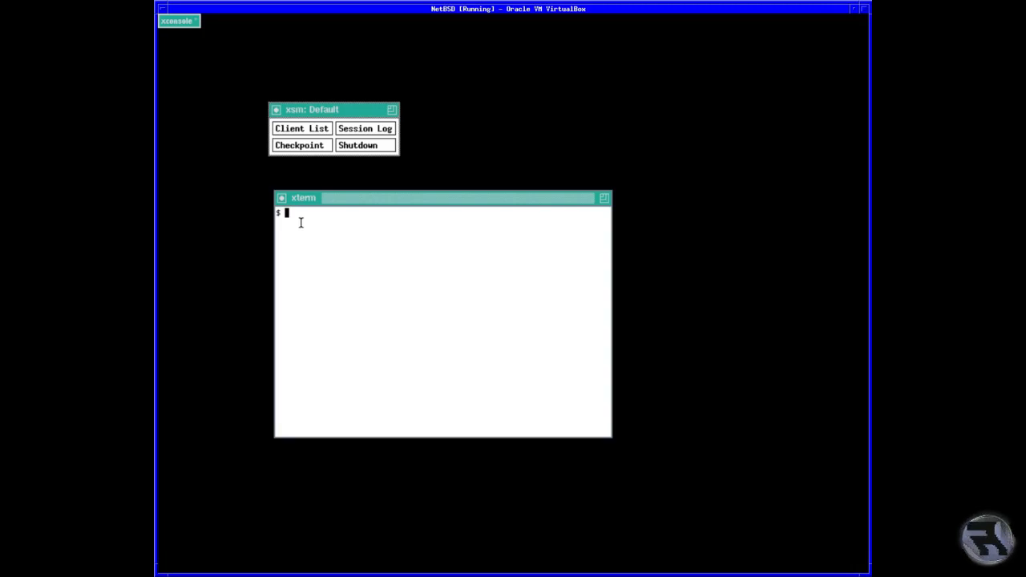
# - Move the xterm window up so it partly overlaps the xsm window, and enlarge it to fill most of the desktop
pyautogui.moveTo(303, 198); pyautogui.dragTo(252, 54)
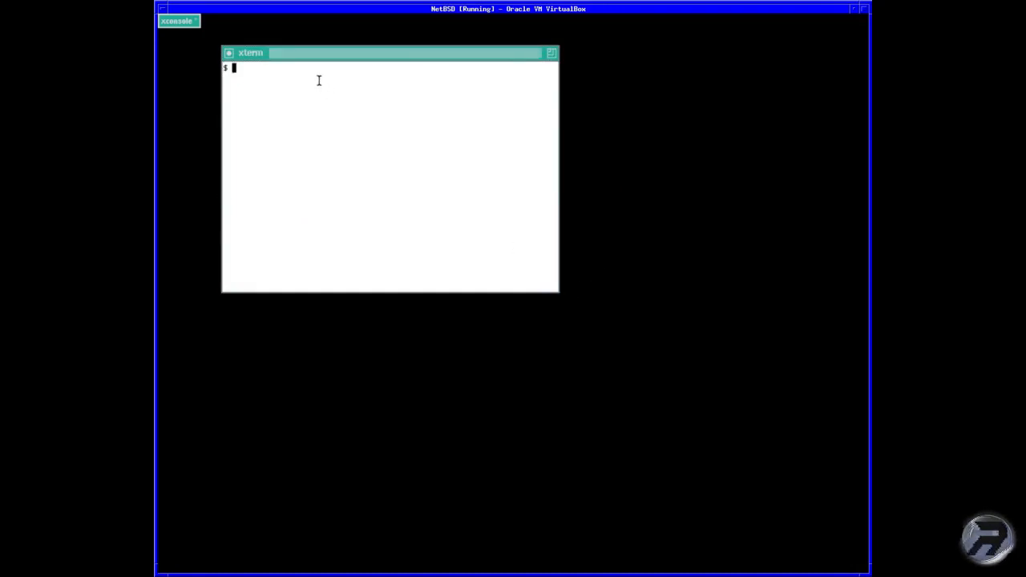
pyautogui.moveTo(321, 58); pyautogui.dragTo(351, 139)
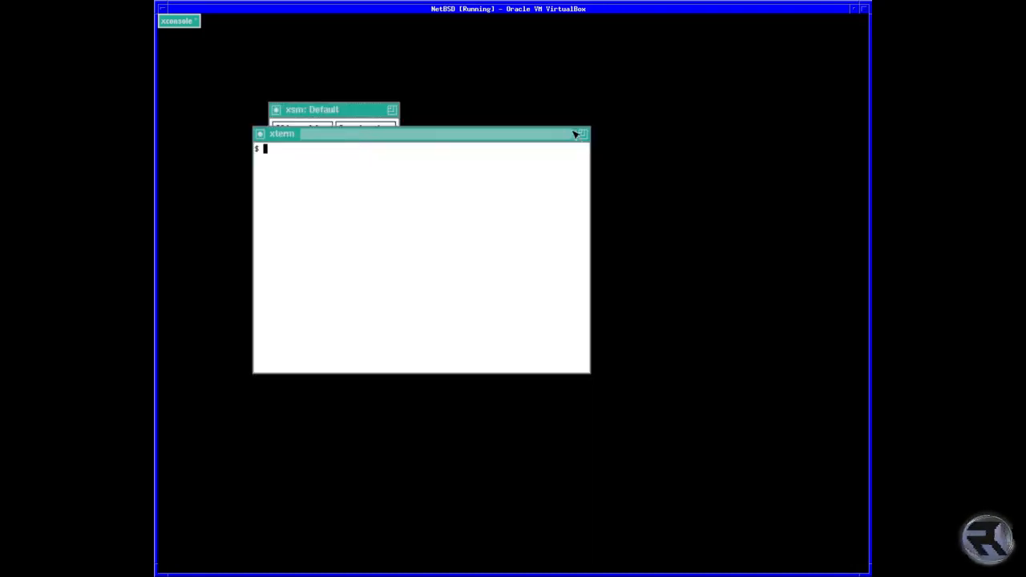
pyautogui.moveTo(590, 138); pyautogui.dragTo(790, 496)
# - Switch to the superuser with su, entering the root password
pyautogui.write('su')
pyautogui.press('Return')
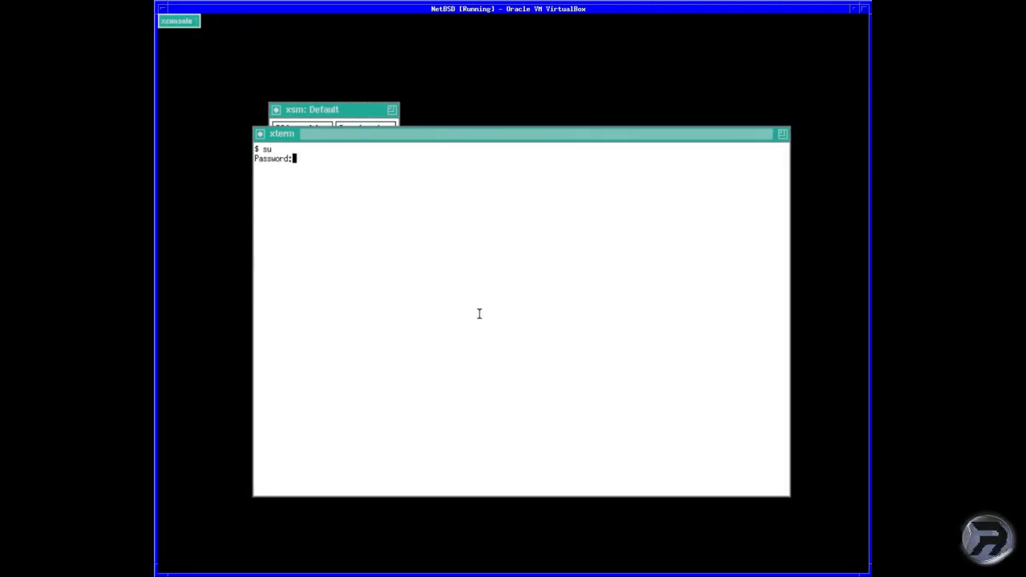
pyautogui.press('Return')
# - Show pkgin's usage help and refresh the package lists with pkgin update
pyautogui.write('pkgin')
pyautogui.press('Return')
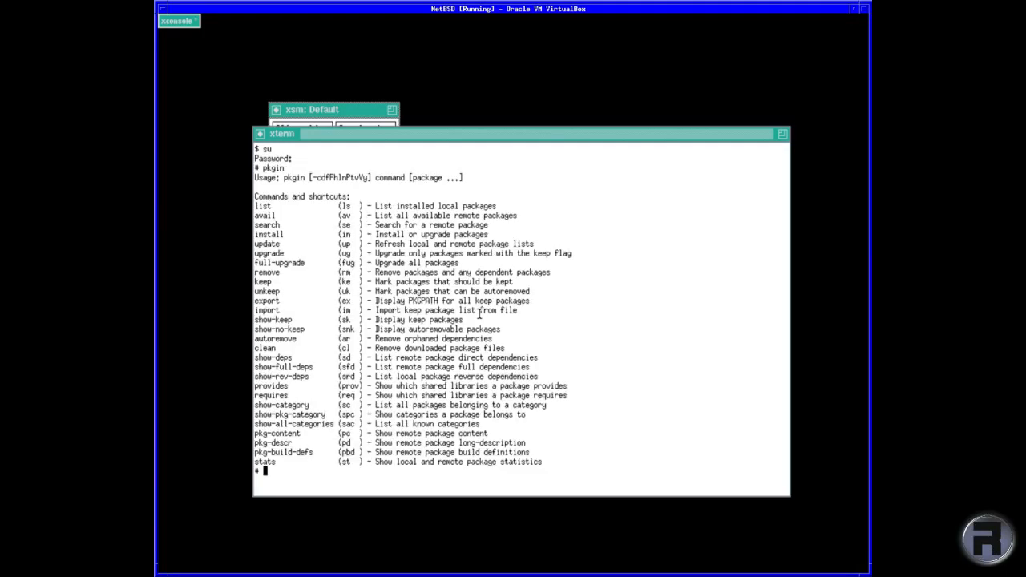
pyautogui.press('Up')
pyautogui.press('BackSpace')
pyautogui.press('BackSpace')
pyautogui.press('BackSpace')
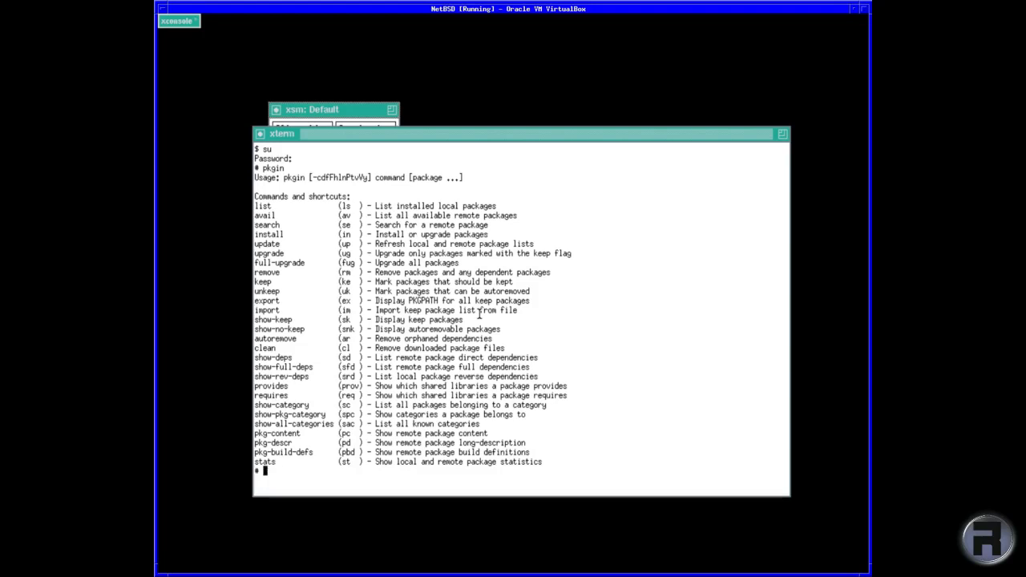
pyautogui.write('pkgin update')
pyautogui.press('Return')
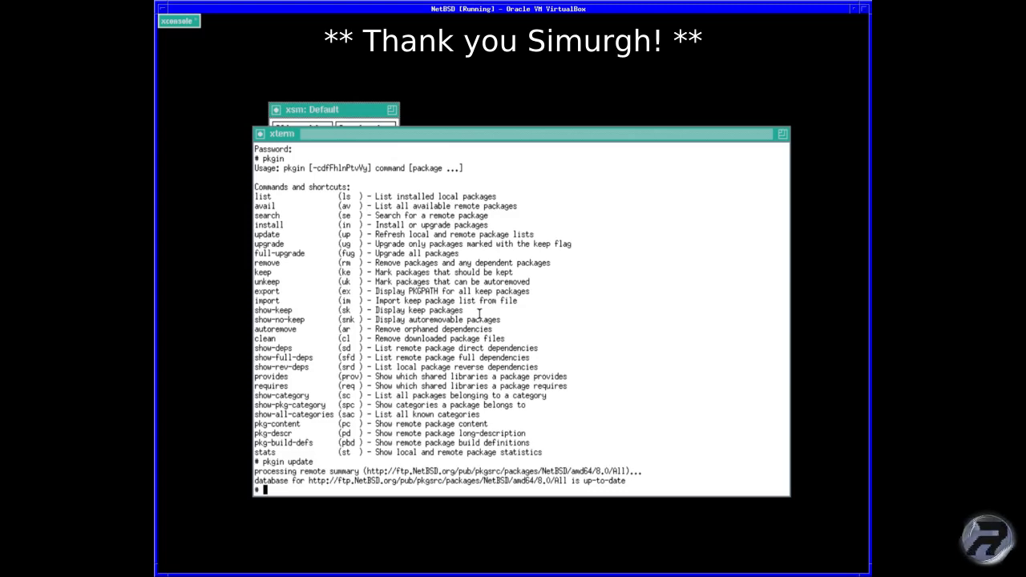
# - Upgrade the installed packages with pkgin upgrade
pyautogui.write('pkg')
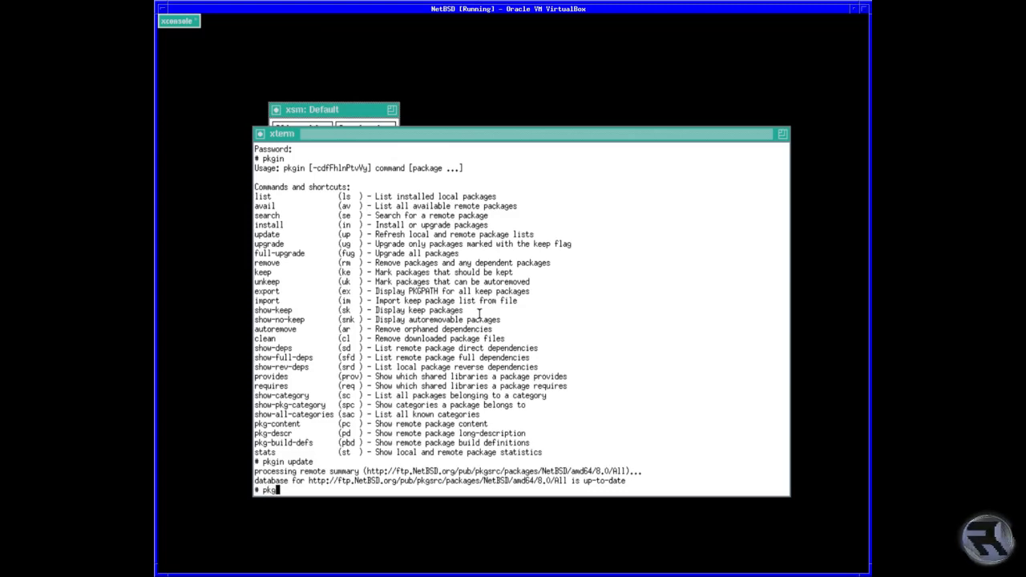
pyautogui.write('in ')
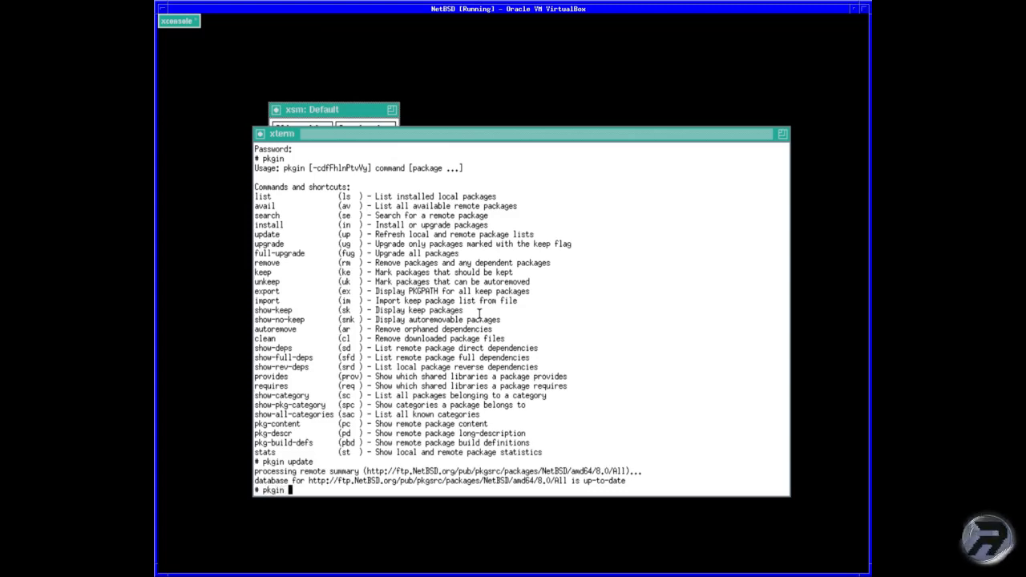
pyautogui.write('upgrade')
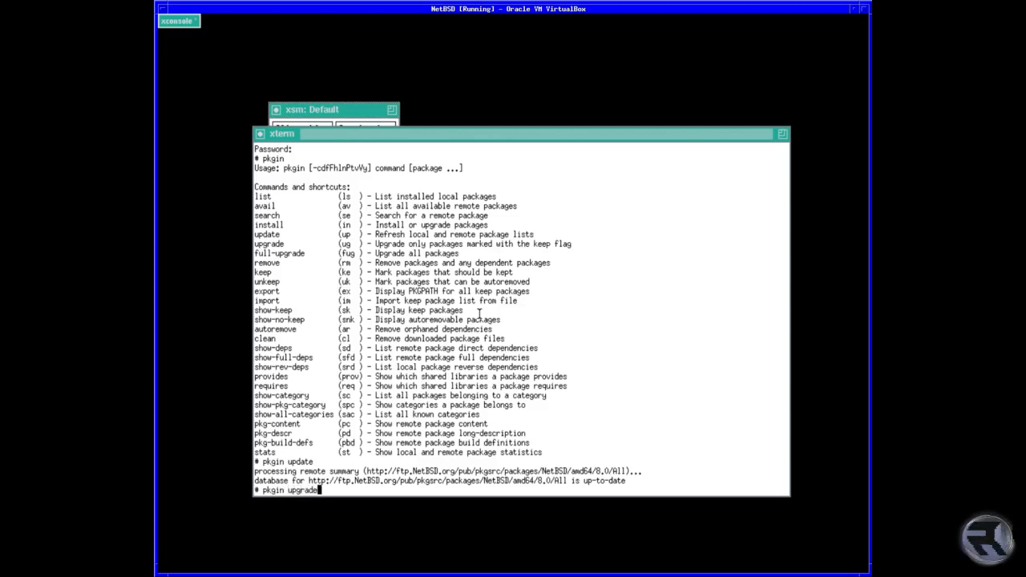
pyautogui.press('Return')
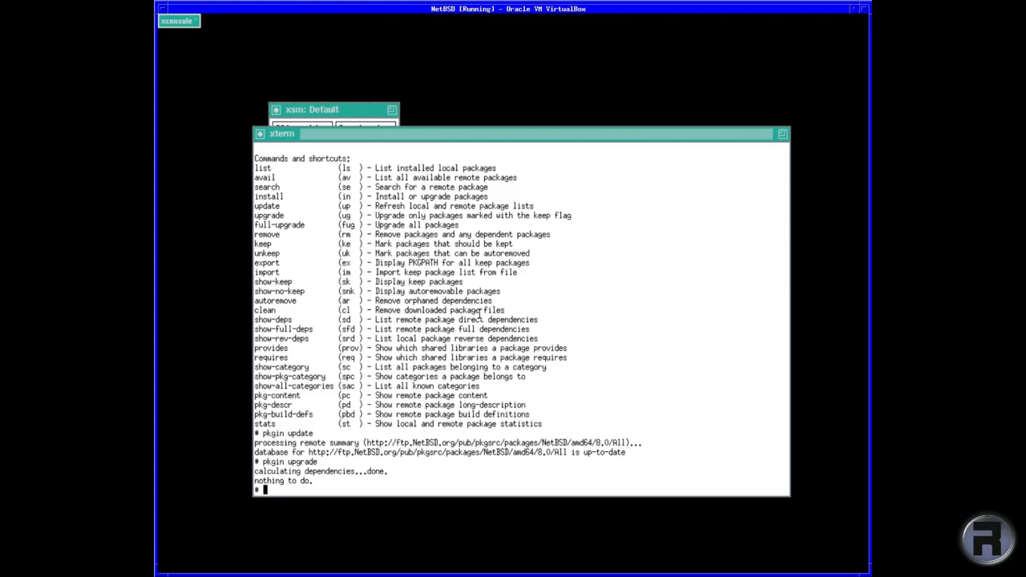
# - Search the remote packages for firefox with pkgin
pyautogui.write('pkgin')
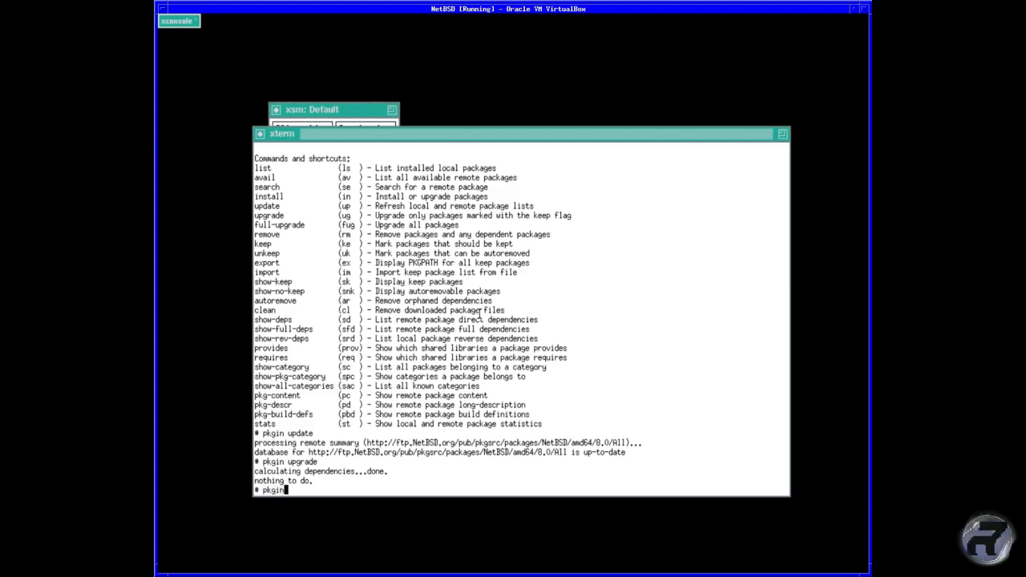
pyautogui.write(' search')
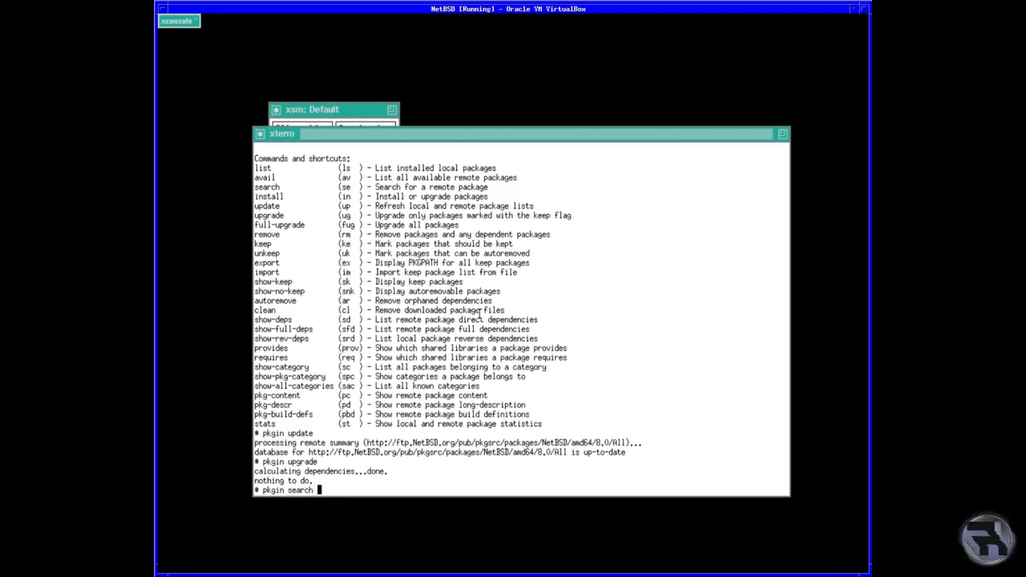
pyautogui.write('firefox')
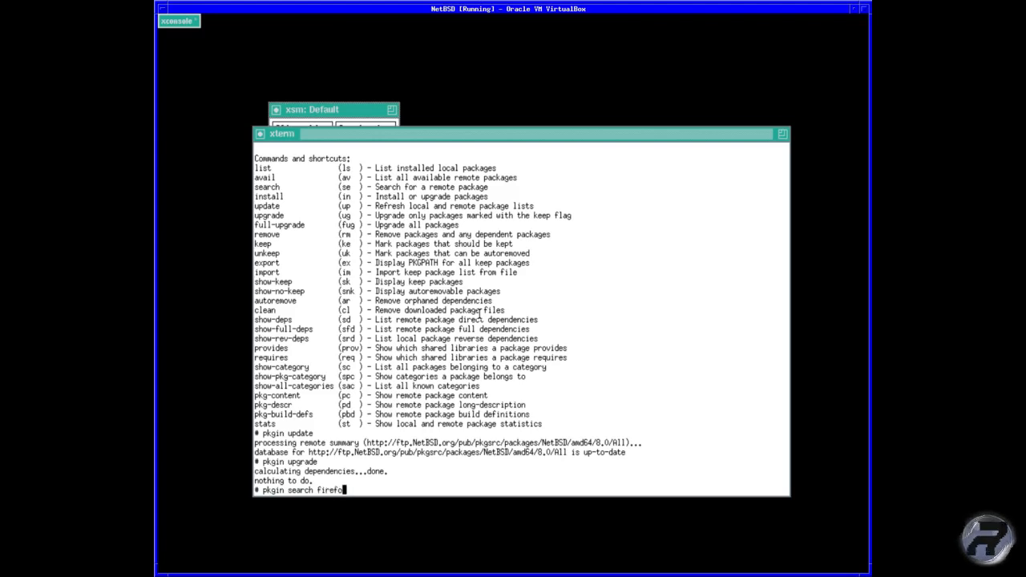
pyautogui.press('Return')
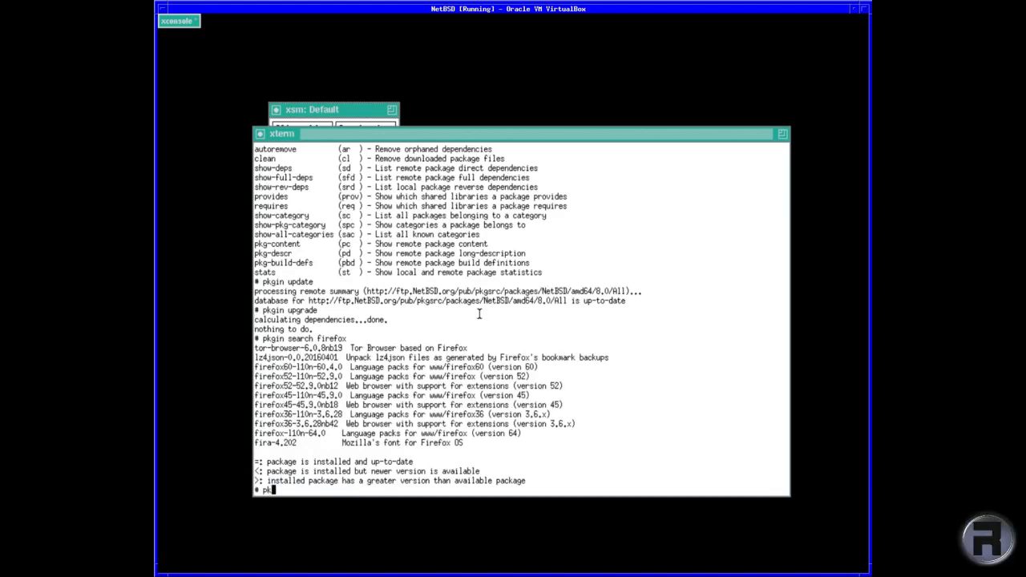
pyautogui.write('gin install')
pyautogui.middleClick(308, 369)
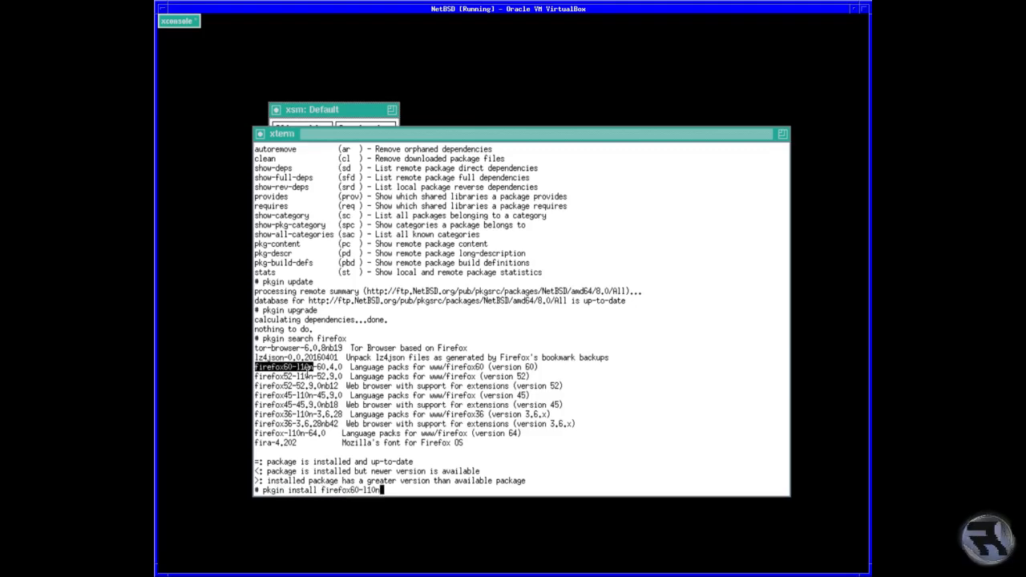
pyautogui.press('Return')
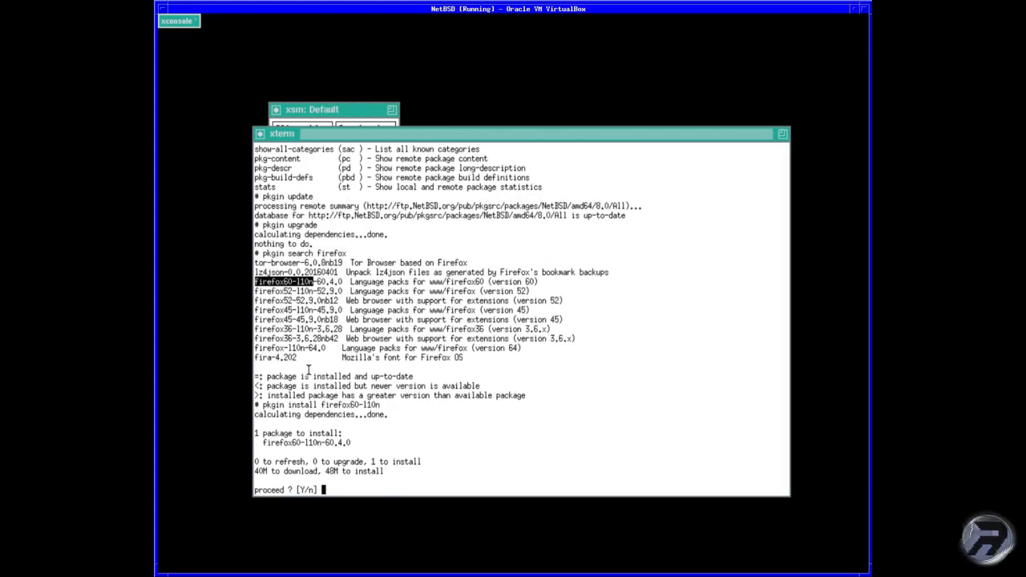
pyautogui.write('n')
pyautogui.press('Return')
# - Search the remote packages for seamonkey with pkgin
pyautogui.write('pkgin s')
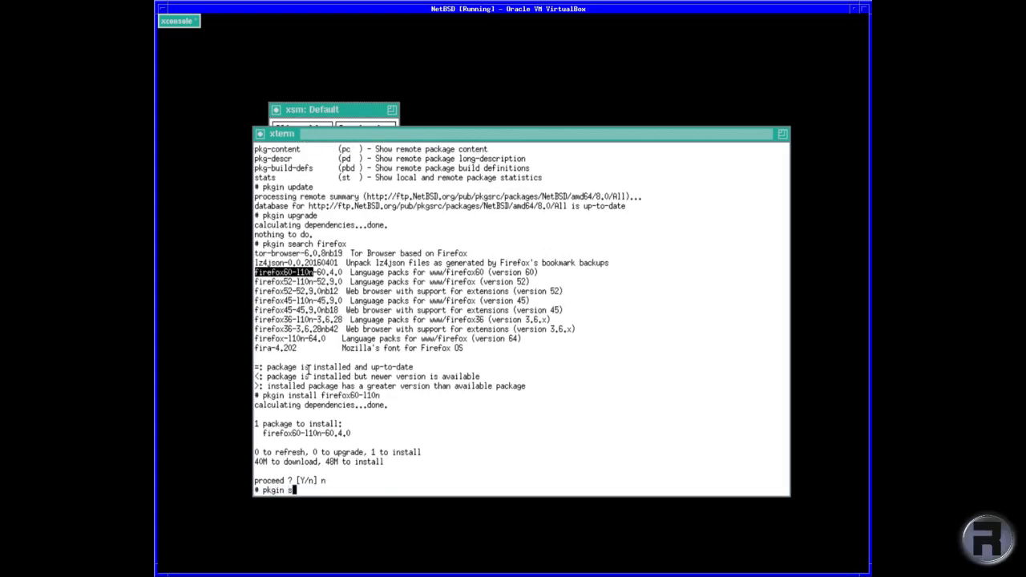
pyautogui.write('earch seamonkey')
pyautogui.press('Return')
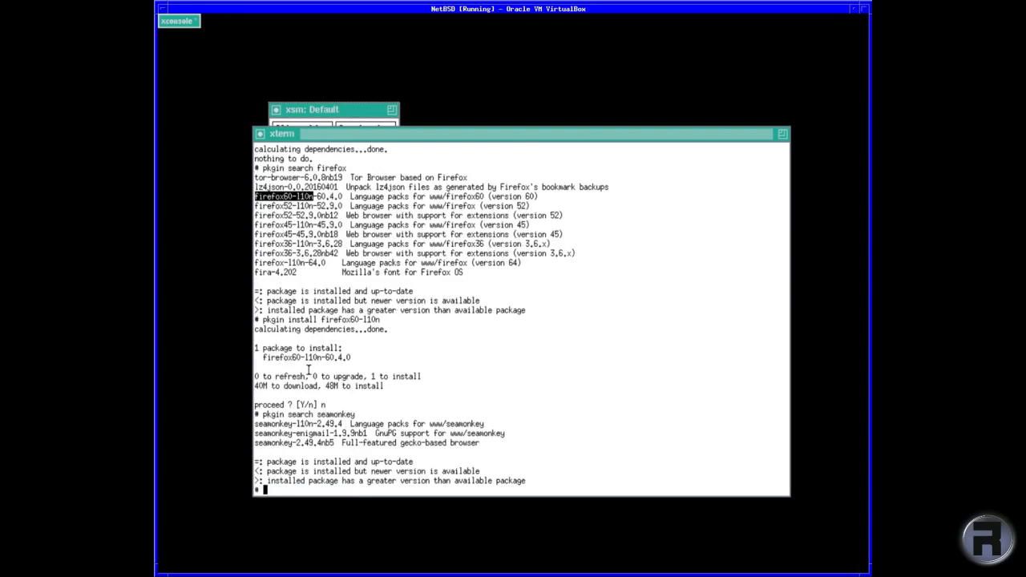
# - Install the seamonkey package with pkgin and accept the proposed package installation
pyautogui.write('pkgin install')
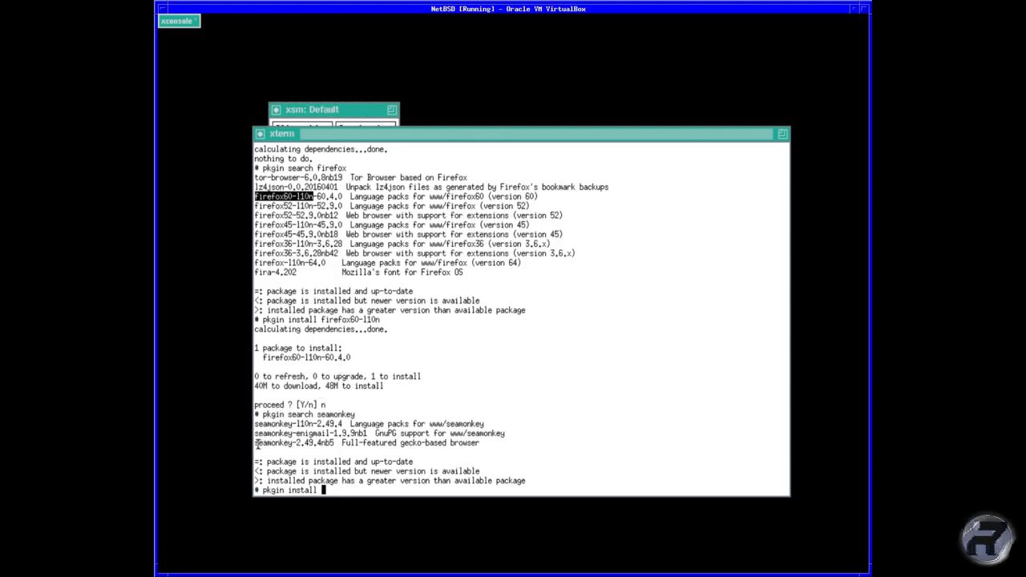
pyautogui.moveTo(255, 442); pyautogui.dragTo(294, 448)
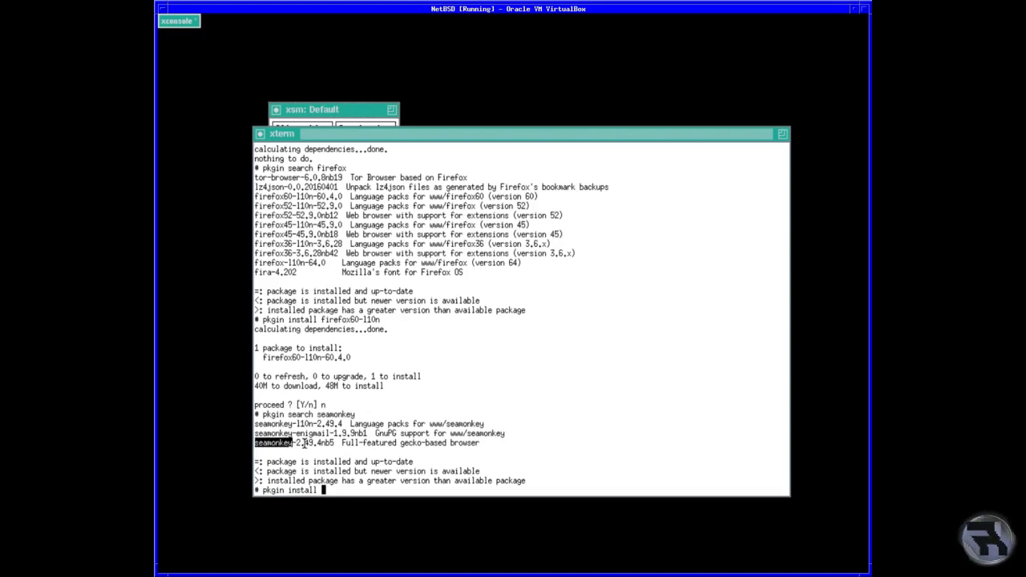
pyautogui.middleClick(304, 443)
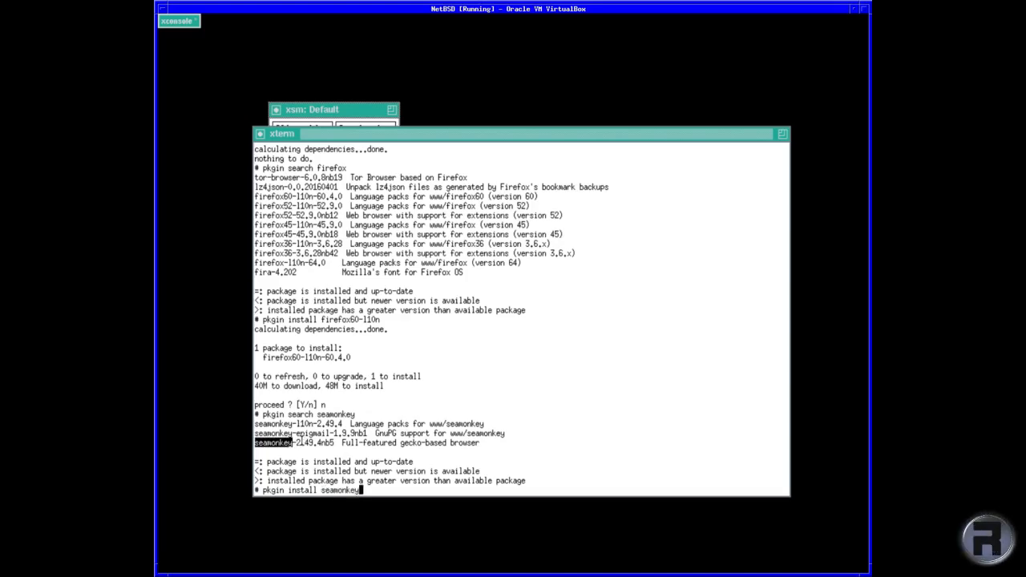
pyautogui.press('Return')
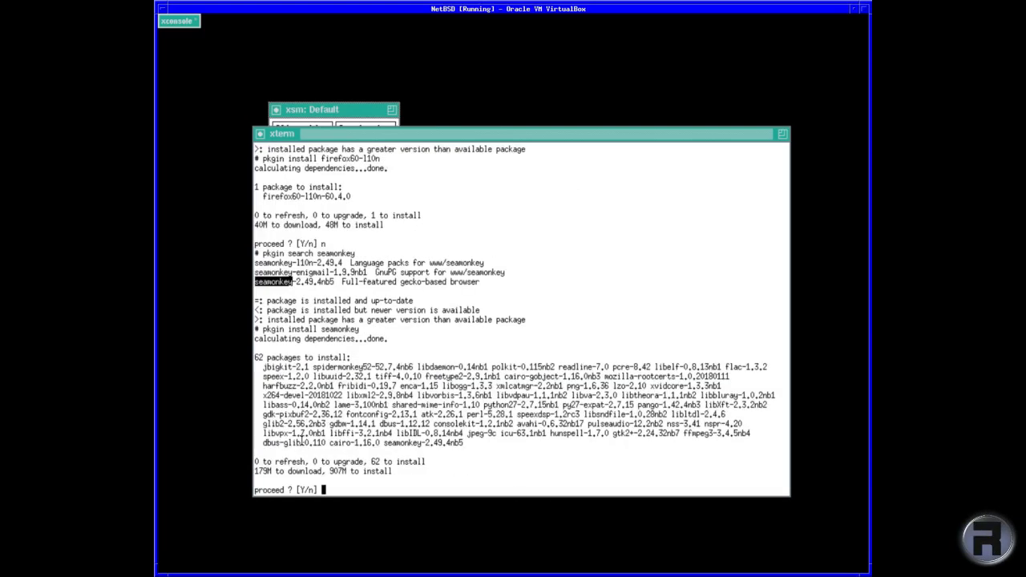
pyautogui.press('Return')
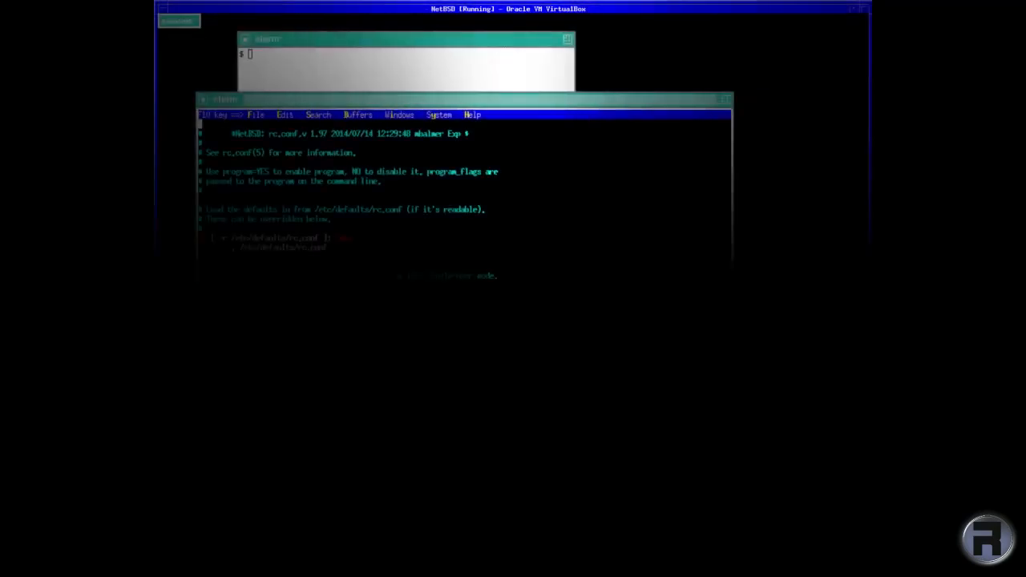
# - Add the line dbus=YES below wscons=YES at the end of rc.conf and exit the editor
pyautogui.press('Down')
pyautogui.press('Down')
pyautogui.press('Down')
pyautogui.press('Down')
pyautogui.press('Down')
pyautogui.press('Down')
pyautogui.press('Down')
pyautogui.press('Down')
pyautogui.press('Down')
pyautogui.press('Down')
pyautogui.press('Down')
pyautogui.press('Down')
pyautogui.press('Down')
pyautogui.press('Down')
pyautogui.press('Down')
pyautogui.press('Down')
pyautogui.press('Down')
pyautogui.press('Down')
pyautogui.press('Down')
pyautogui.press('Down')
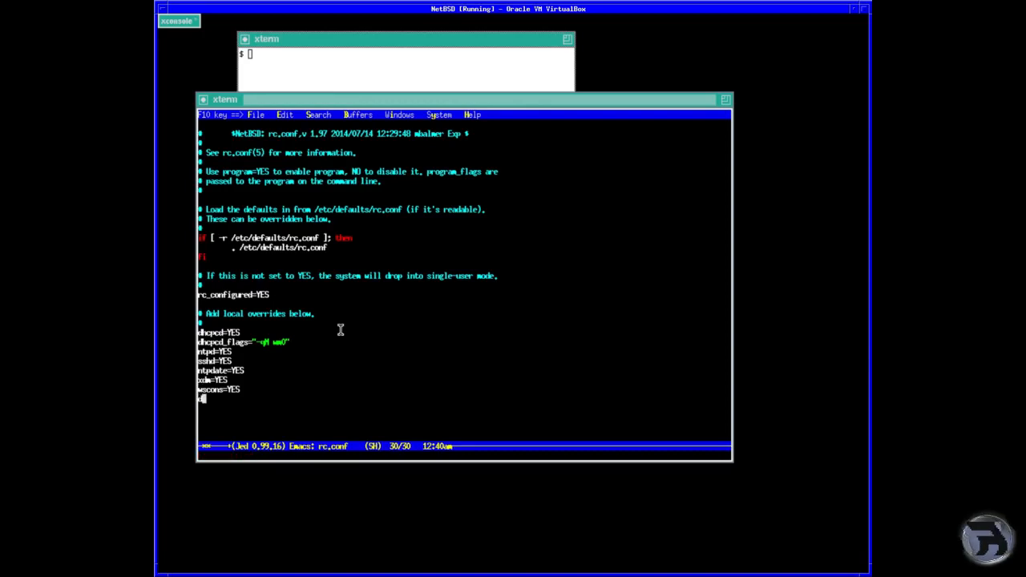
pyautogui.write('bus=')
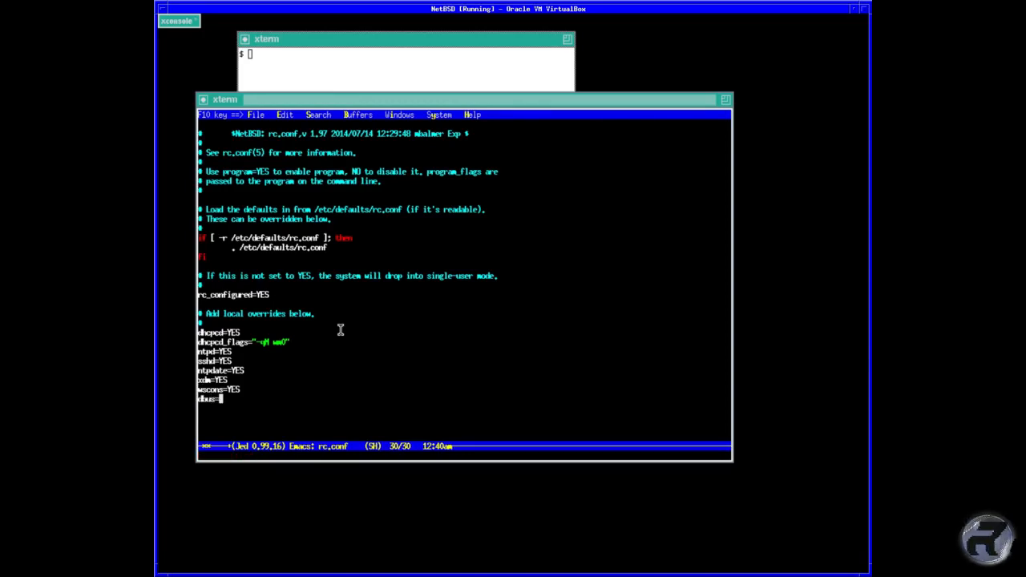
pyautogui.write('YUE')
pyautogui.press('BackSpace')
pyautogui.press('BackSpace')
pyautogui.write('ES')
pyautogui.press('Return')
pyautogui.press('F10')
pyautogui.press('Up')
pyautogui.press('Return')
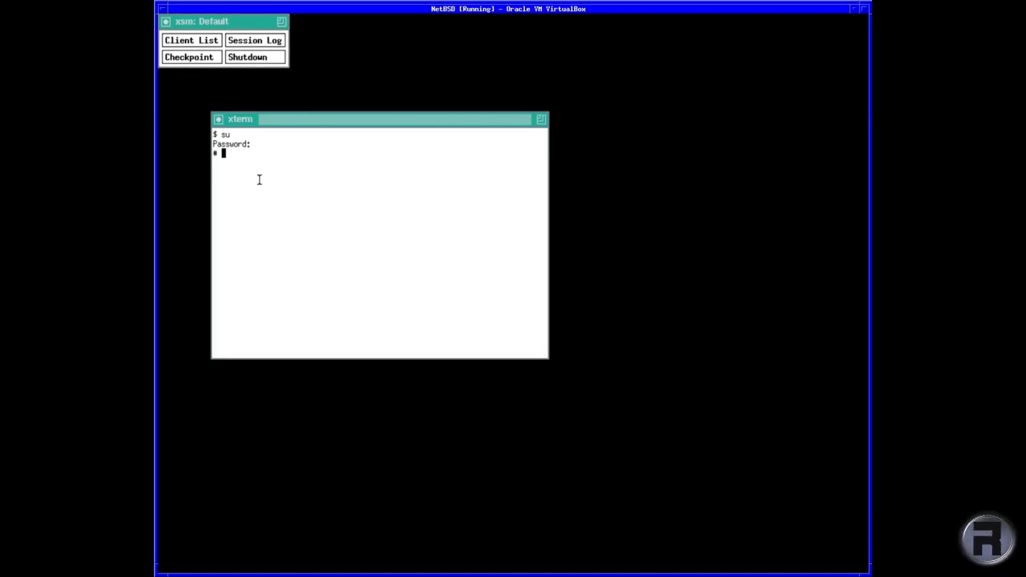
# - Install mate-desktop, mate-notification-daemon, mate-terminal, mate-panel, mate-session-manager and mate-icon-theme with a single pkgin install command
pyautogui.write('n install mate-deskto')
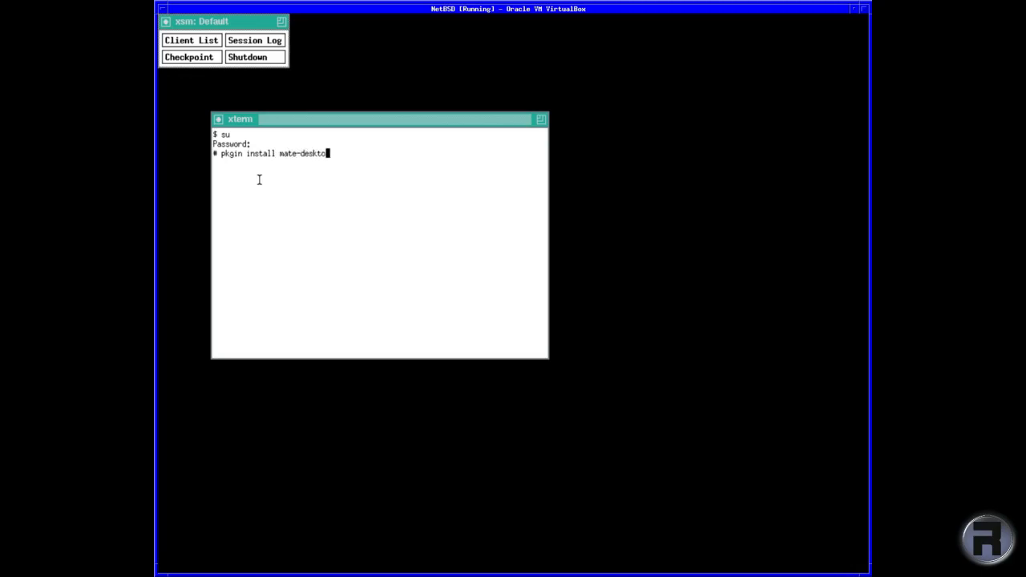
pyautogui.write('p mate-notification')
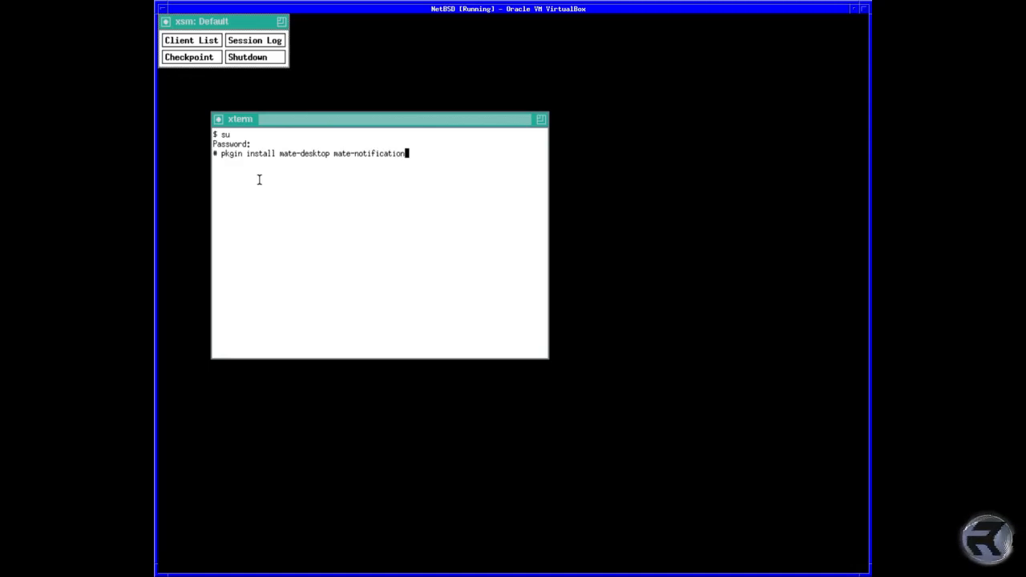
pyautogui.write('-daem')
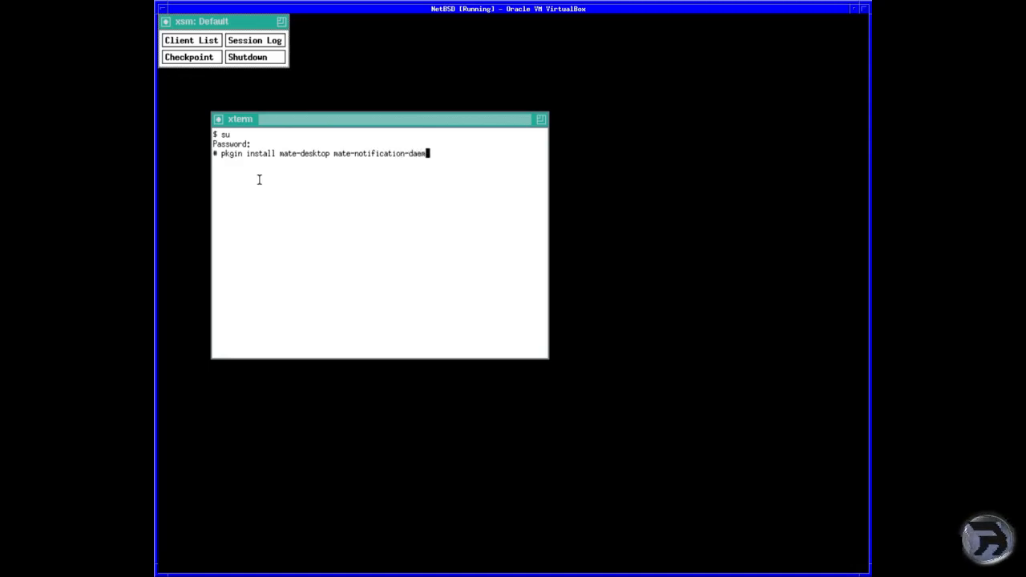
pyautogui.write('on ')
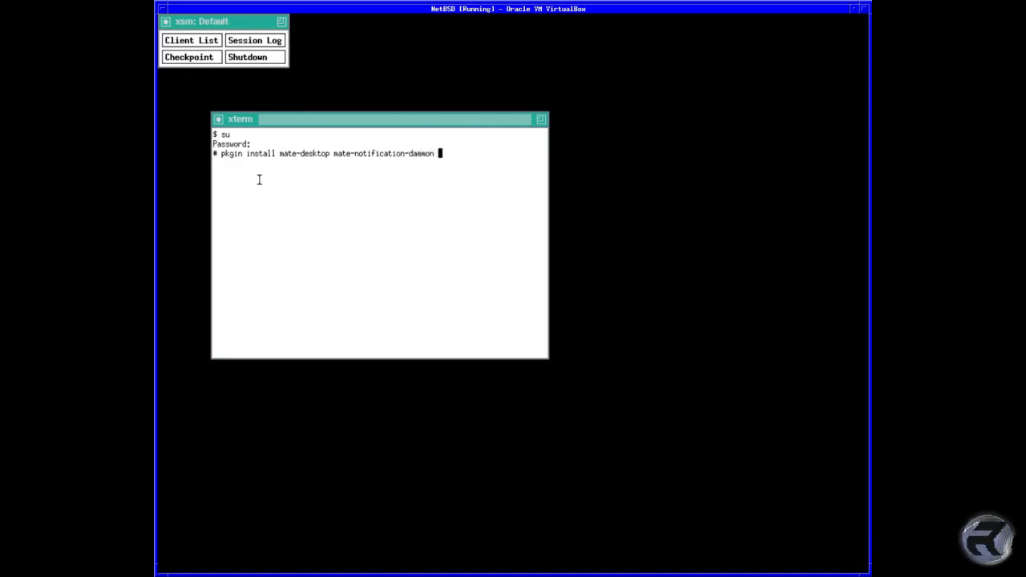
pyautogui.write('mate-terminal ')
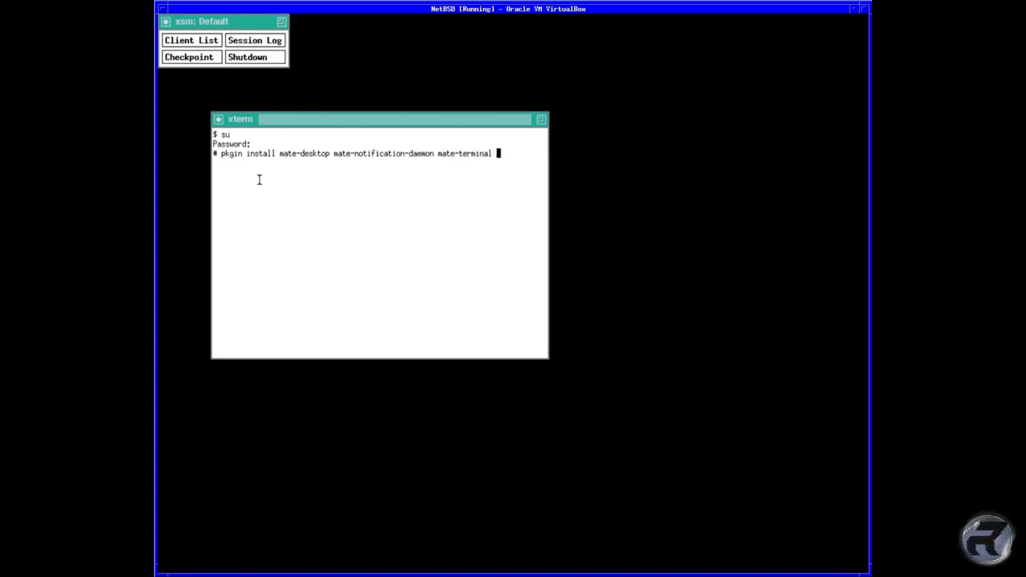
pyautogui.write('mate')
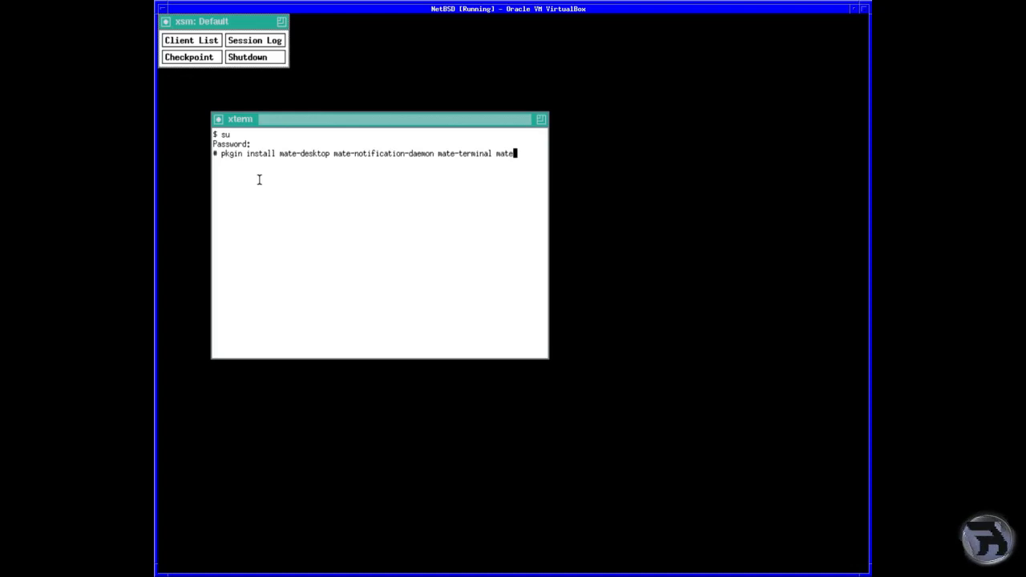
pyautogui.write('-panel ')
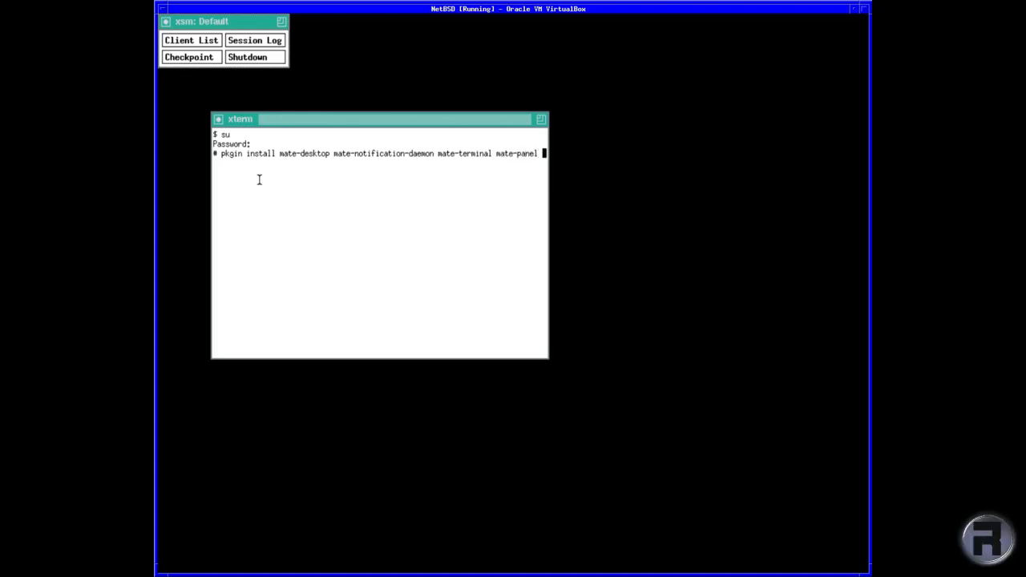
pyautogui.write('mate-session-manager mate-icon-theme')
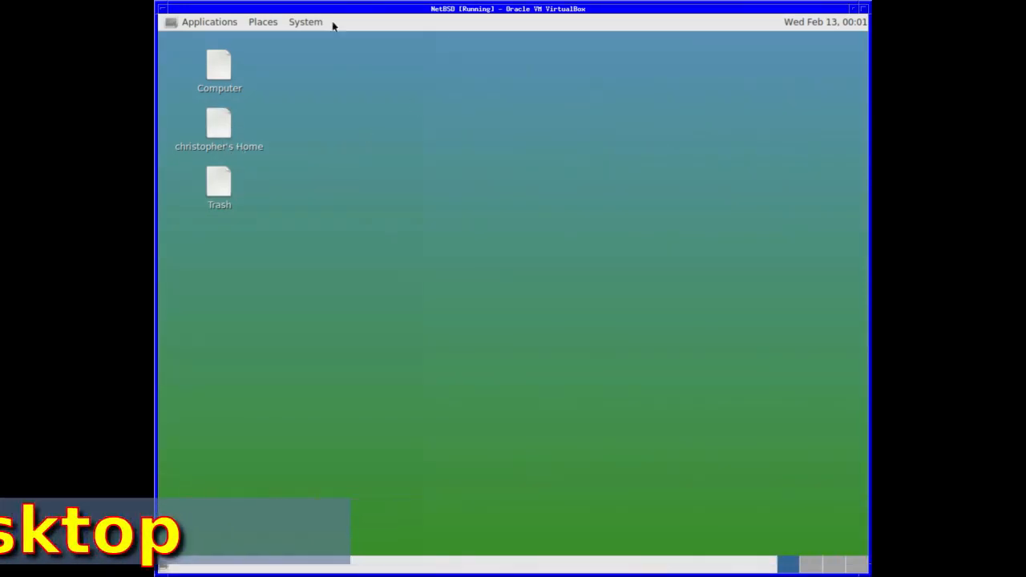
# - Look through the MATE desktop's application categories, places and system entries
pyautogui.click(182, 25)
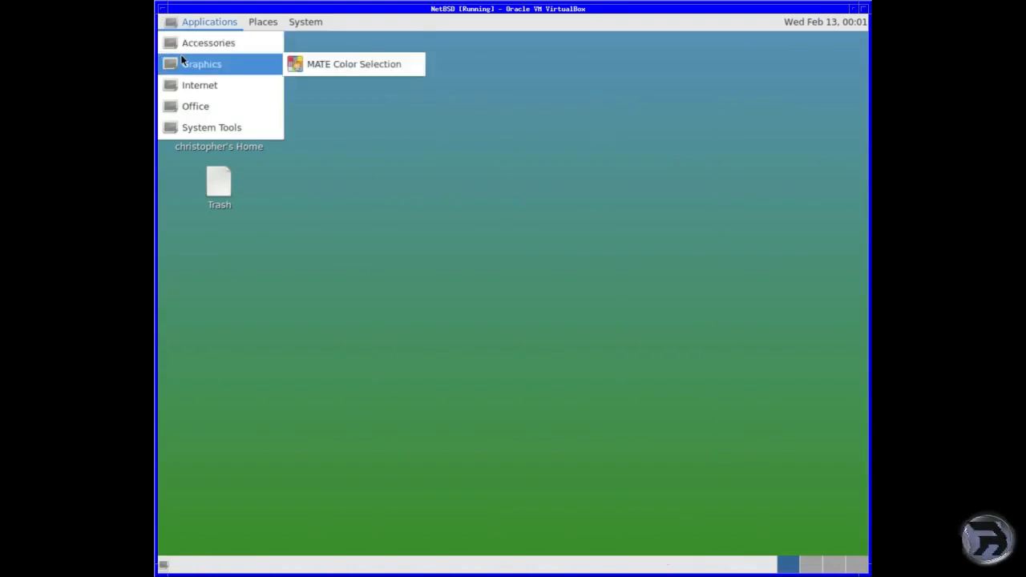
pyautogui.moveTo(186, 45)
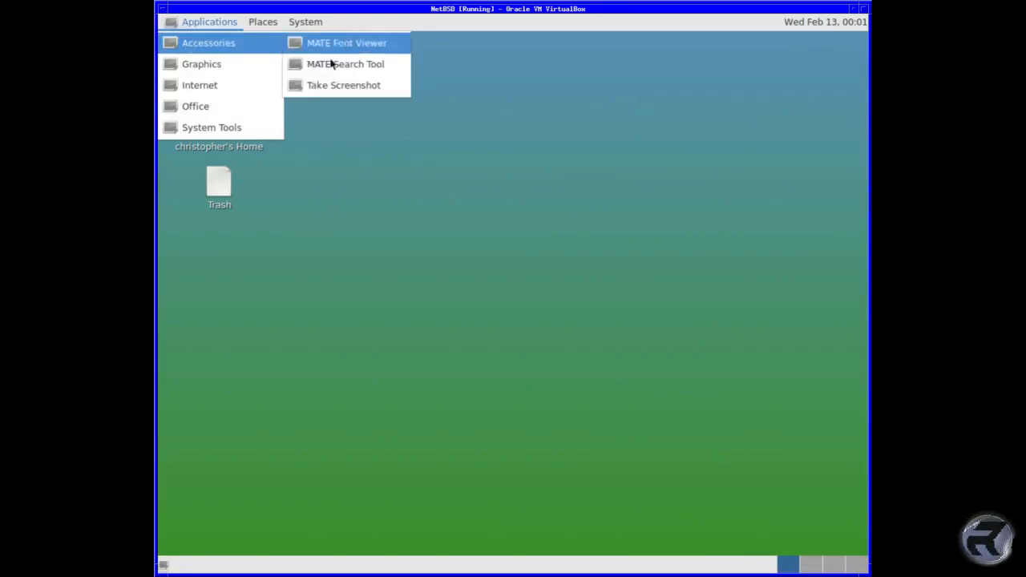
pyautogui.click(463, 116)
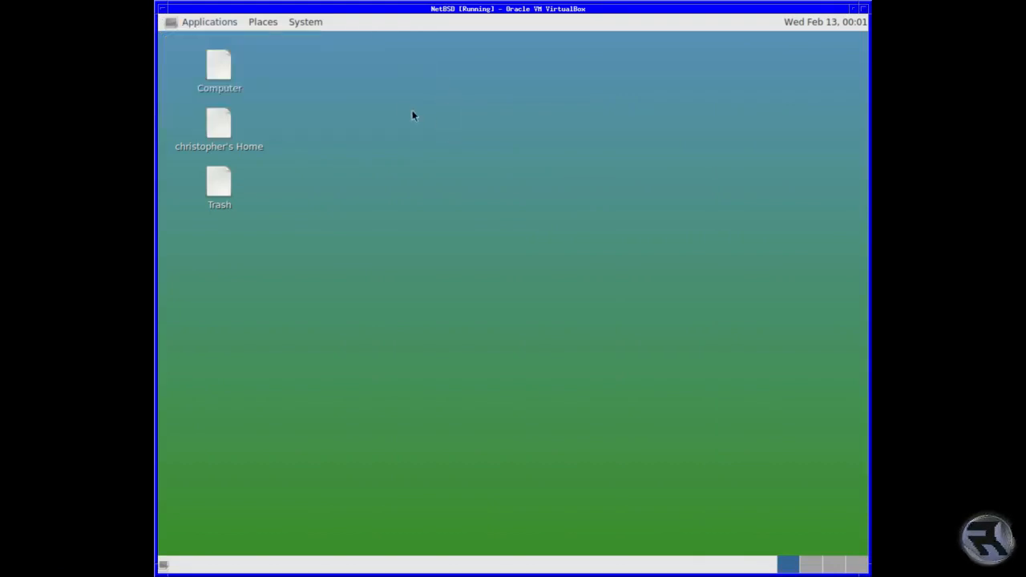
pyautogui.click(205, 24)
pyautogui.moveTo(212, 127)
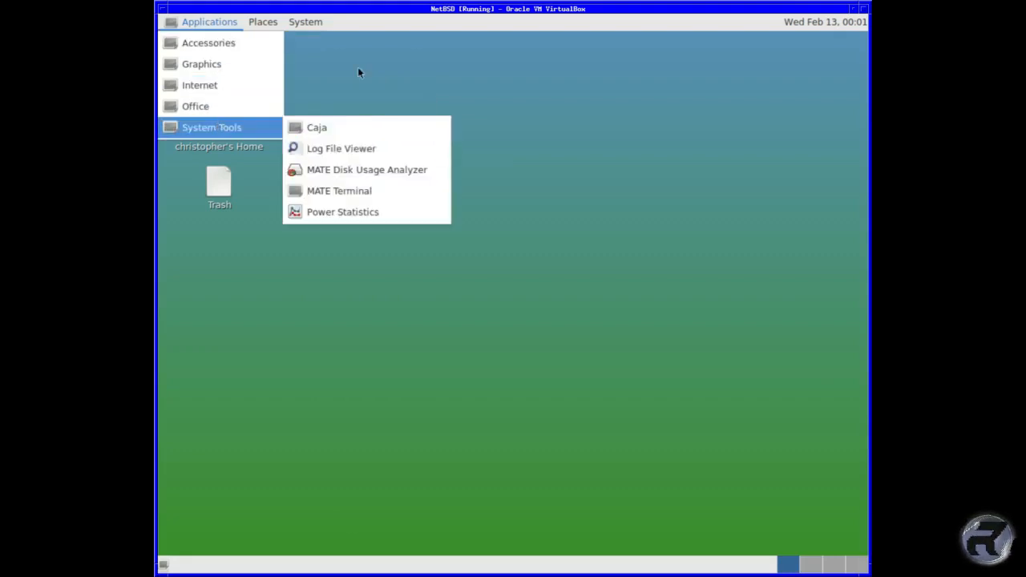
pyautogui.click(344, 101)
pyautogui.click(298, 23)
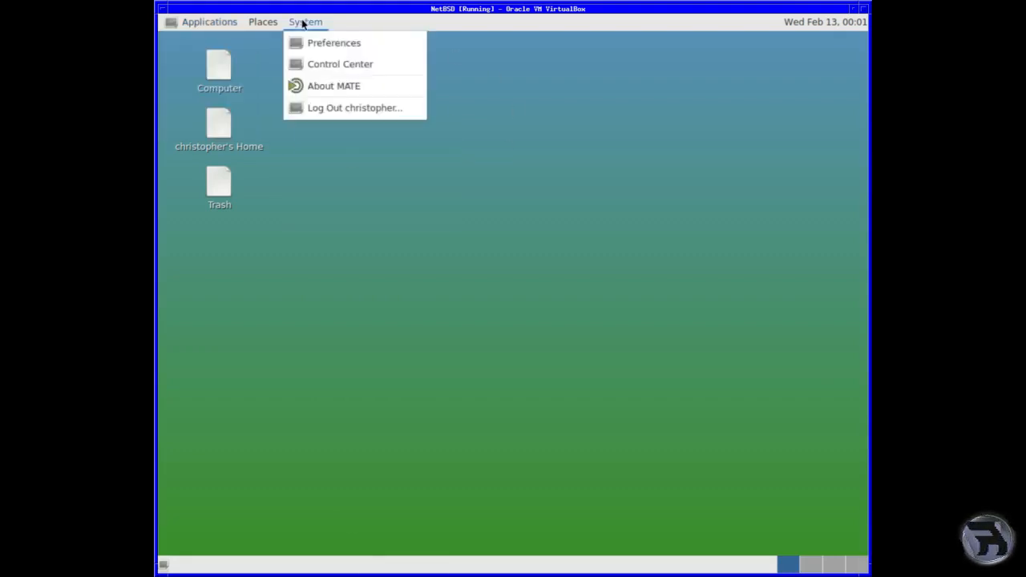
pyautogui.moveTo(279, 24)
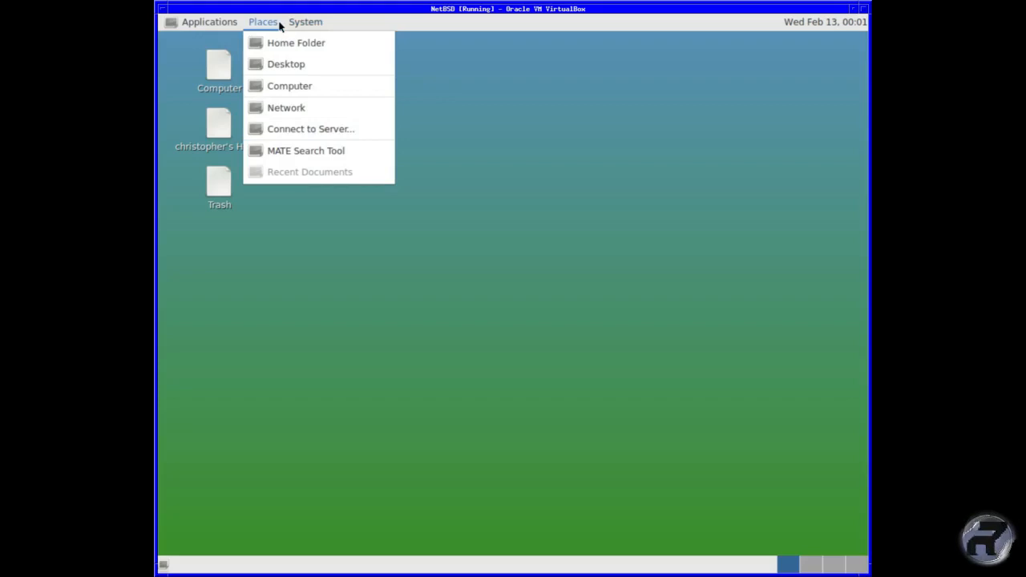
pyautogui.moveTo(332, 25)
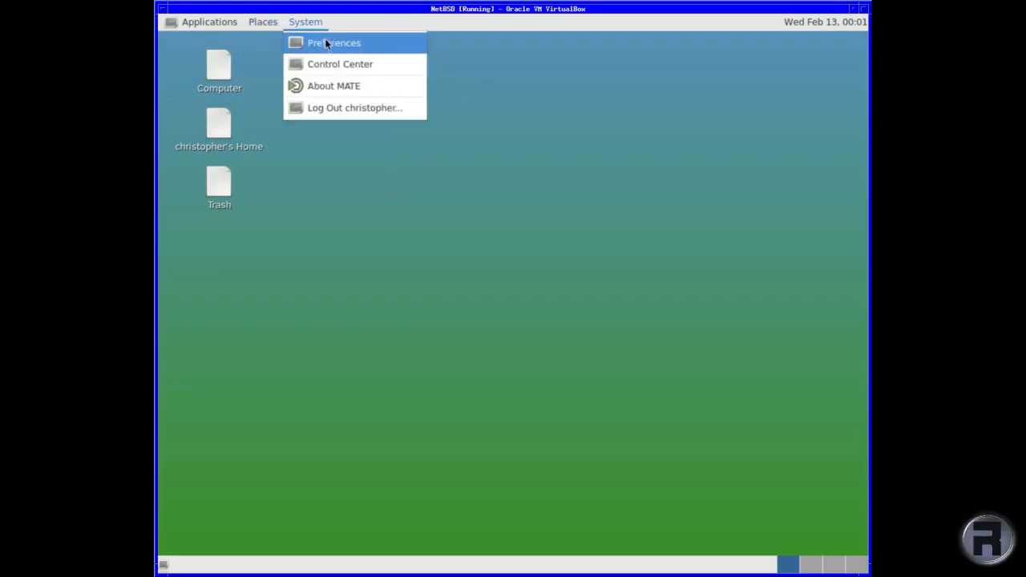
# - Launch MATE Terminal, move its window up, and switch to root with su by entering the root password
pyautogui.moveTo(210, 22)
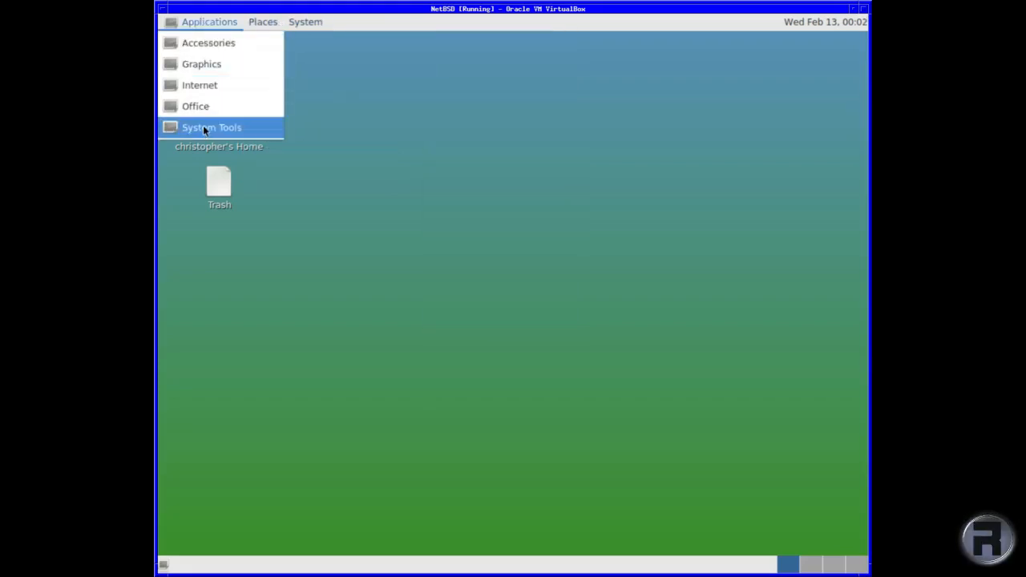
pyautogui.moveTo(210, 127)
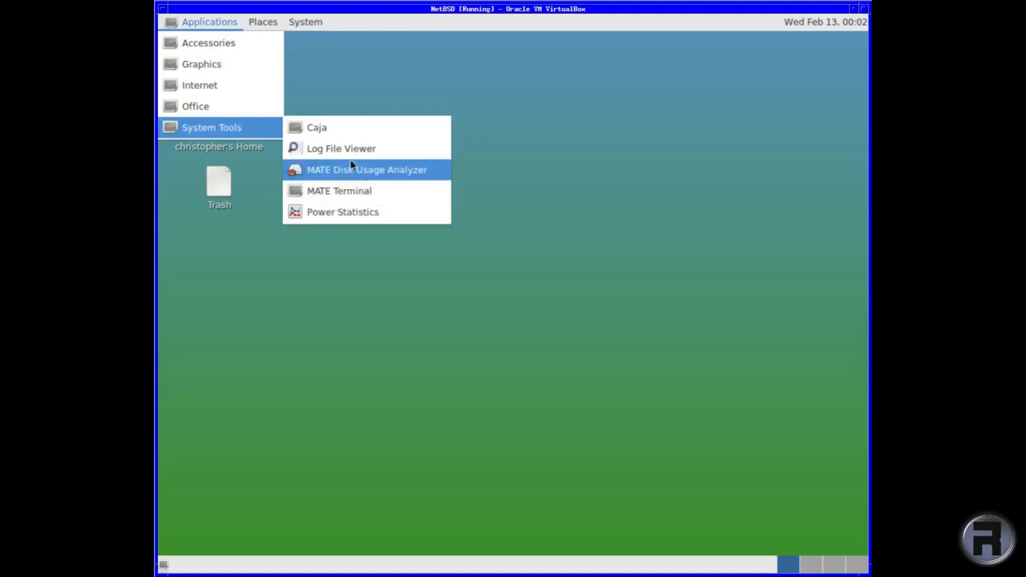
pyautogui.moveTo(218, 109)
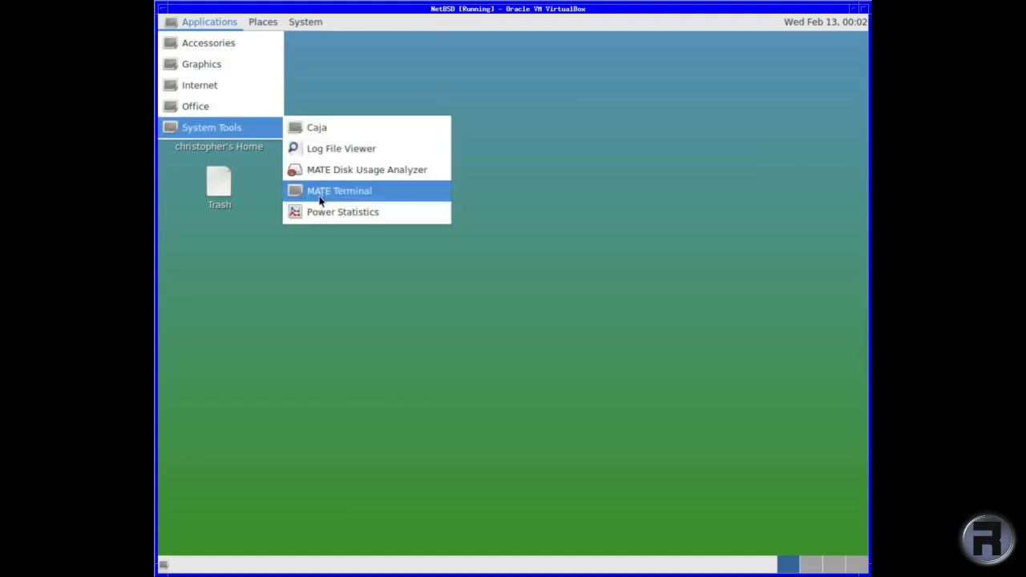
pyautogui.click(318, 190)
pyautogui.moveTo(333, 145); pyautogui.dragTo(314, 101)
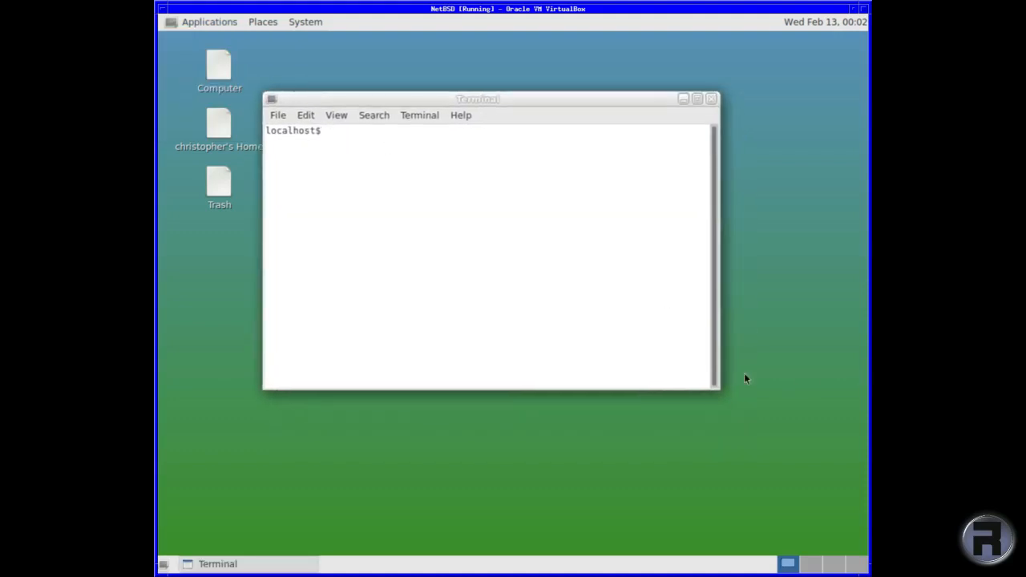
pyautogui.write('su')
pyautogui.press('Return')
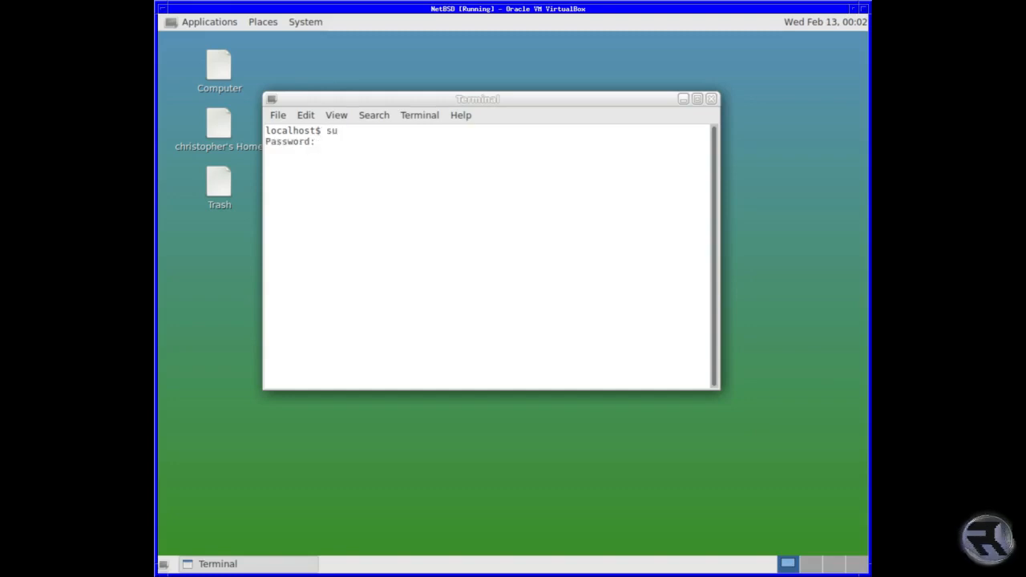
pyautogui.press('Return')
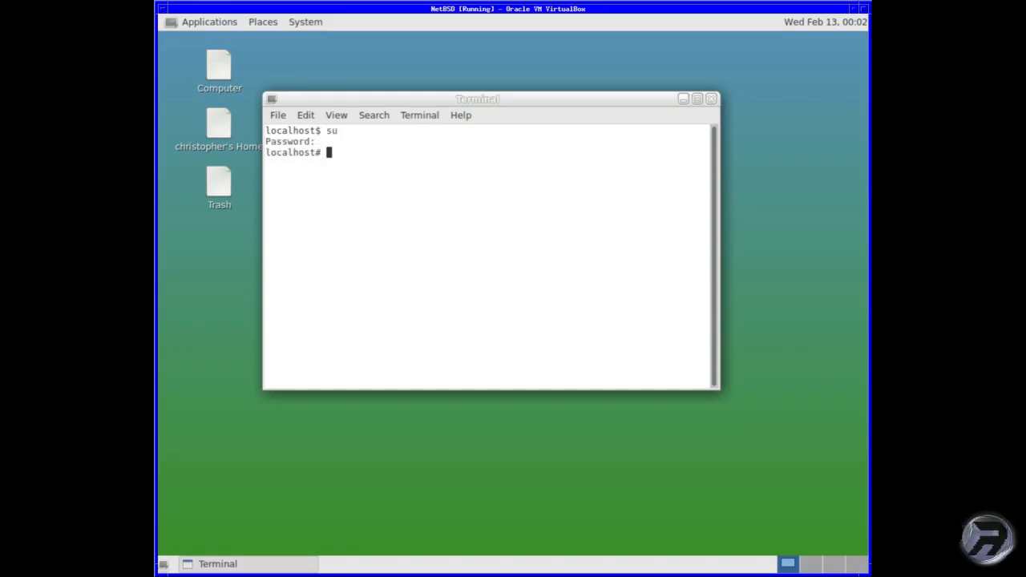
# - Search the packages for mate with pkgin and enlarge the terminal window to nearly the desktop's full width
pyautogui.write('pkg')
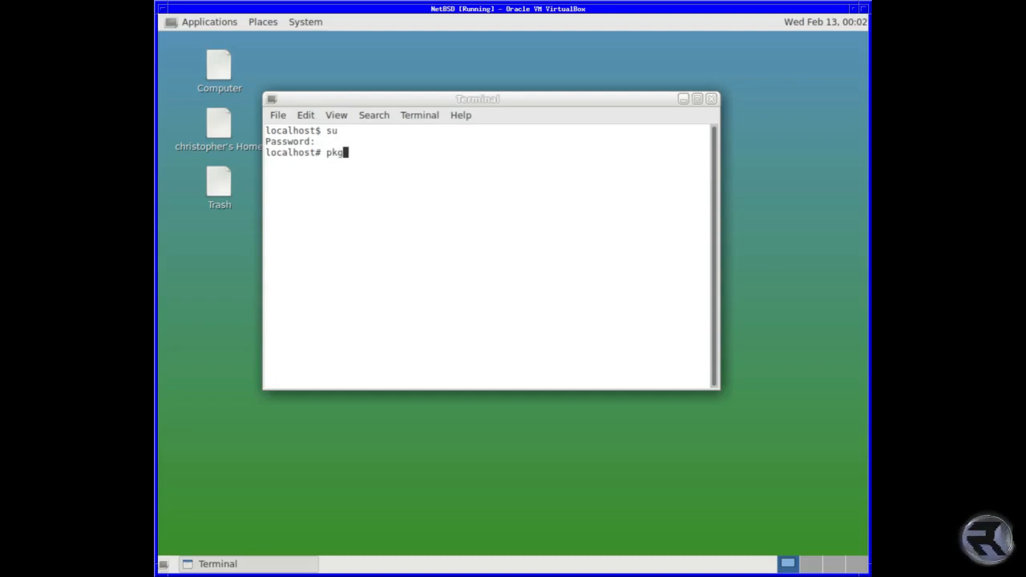
pyautogui.write('in se')
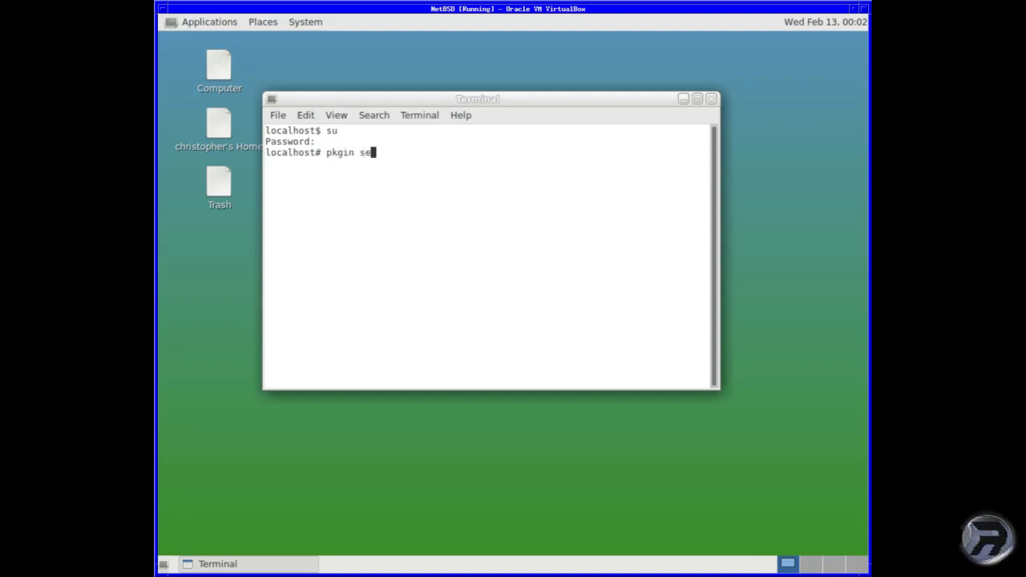
pyautogui.write('arch mate')
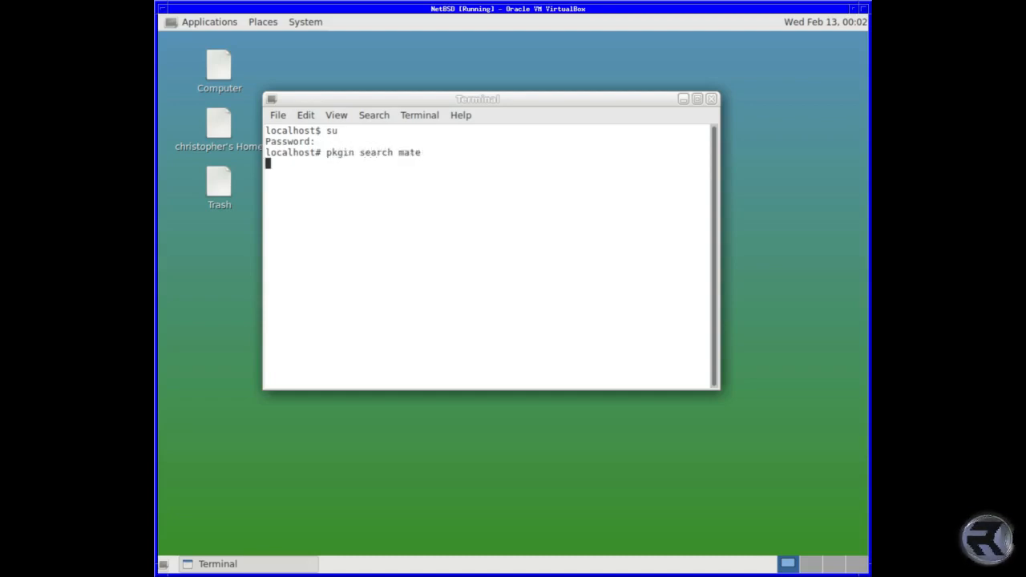
pyautogui.press('Return')
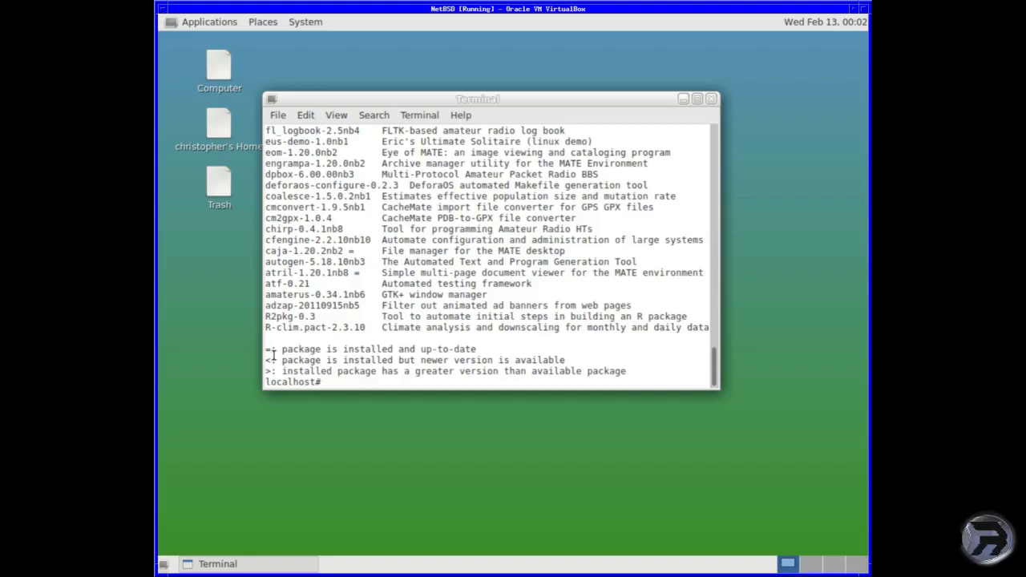
pyautogui.moveTo(266, 384); pyautogui.dragTo(165, 420)
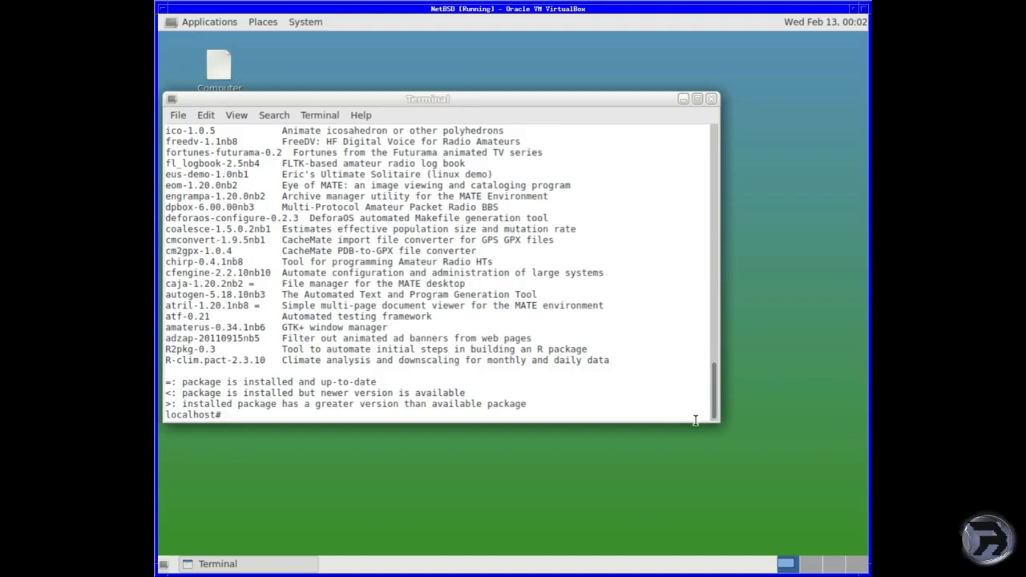
pyautogui.moveTo(717, 419); pyautogui.dragTo(862, 489)
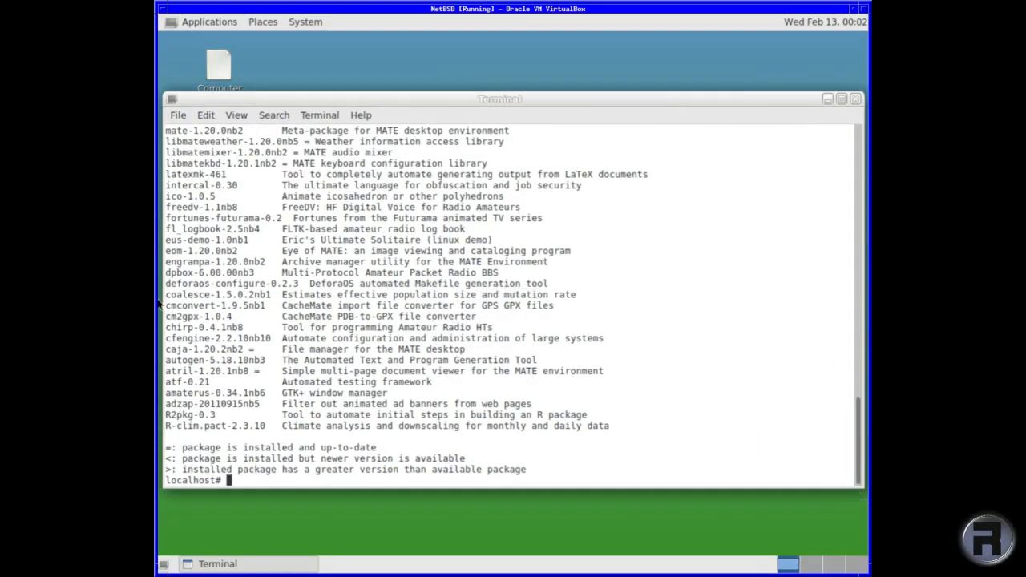
# - Install the mate meta-package with pkgin and accept installing its listed dependencies
pyautogui.press('Return')
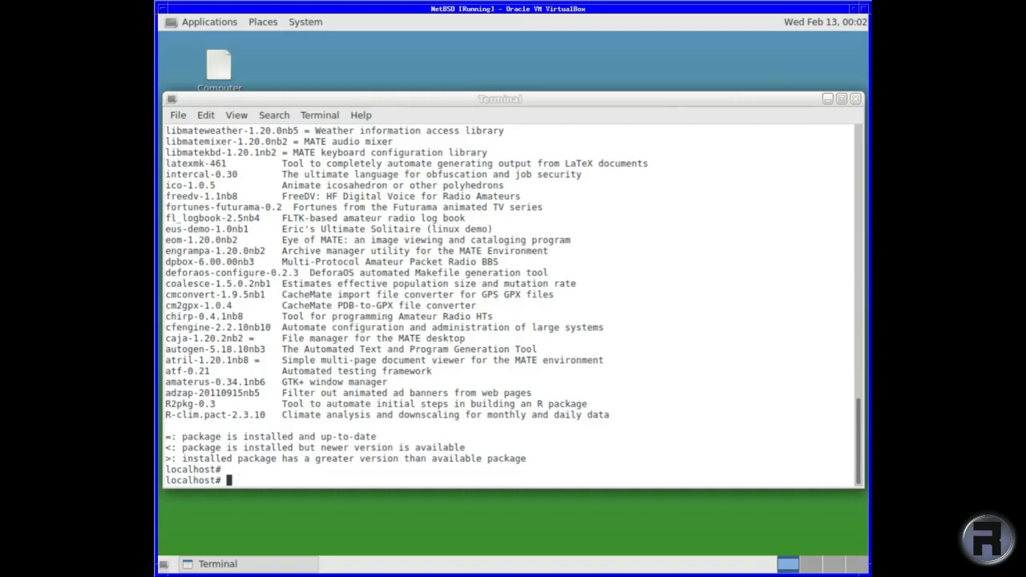
pyautogui.write('pkgin install mate')
pyautogui.press('Return')
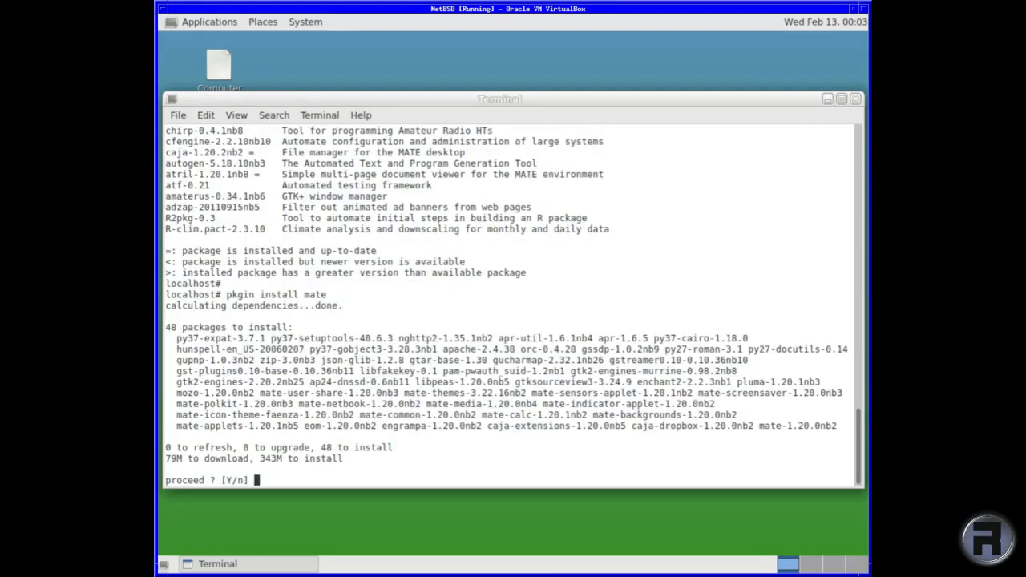
pyautogui.press('Return')
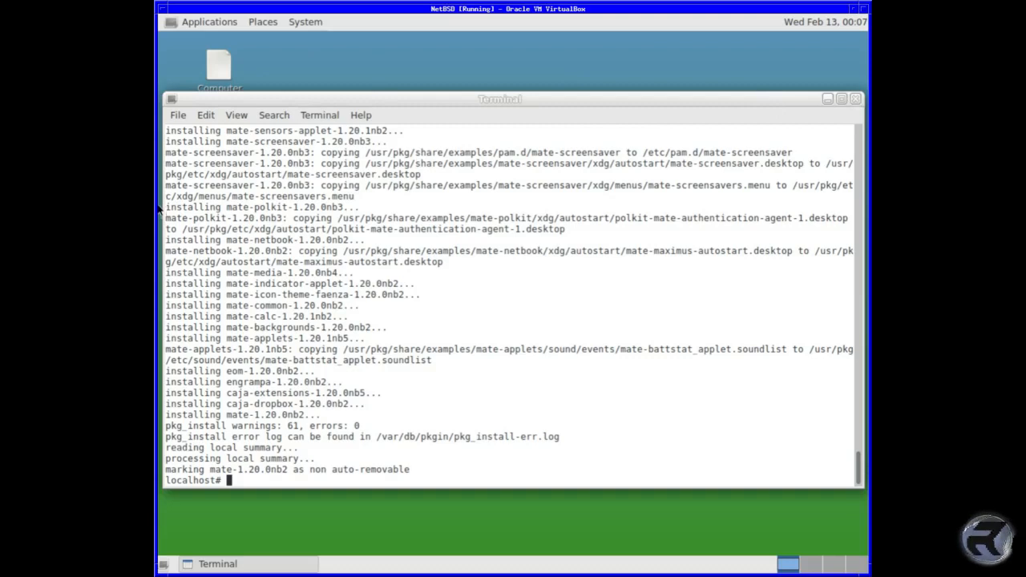
# - Look through the desktop's system, places and application entries, and view the About MATE information
pyautogui.click(299, 23)
pyautogui.moveTo(268, 23)
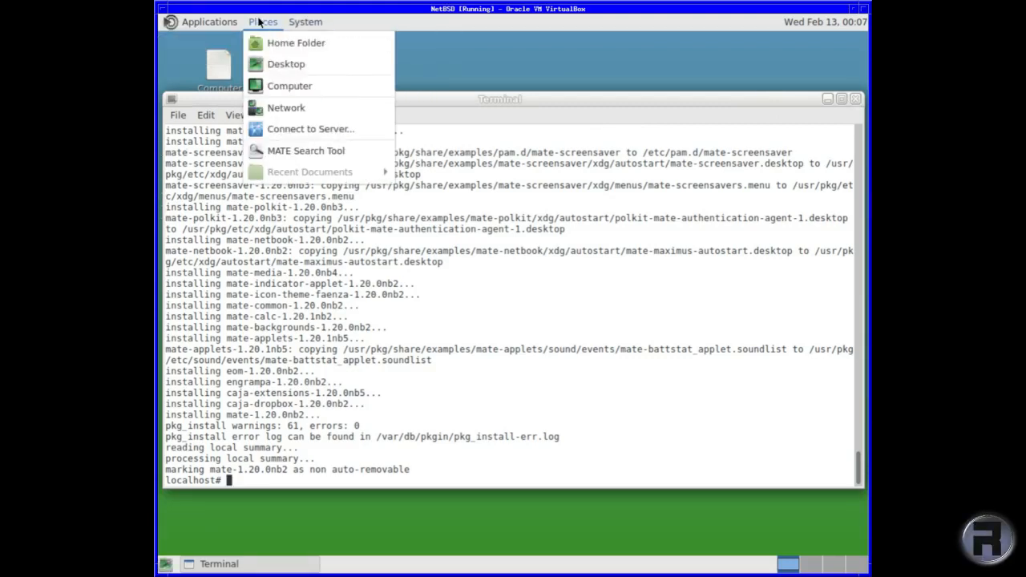
pyautogui.moveTo(218, 24)
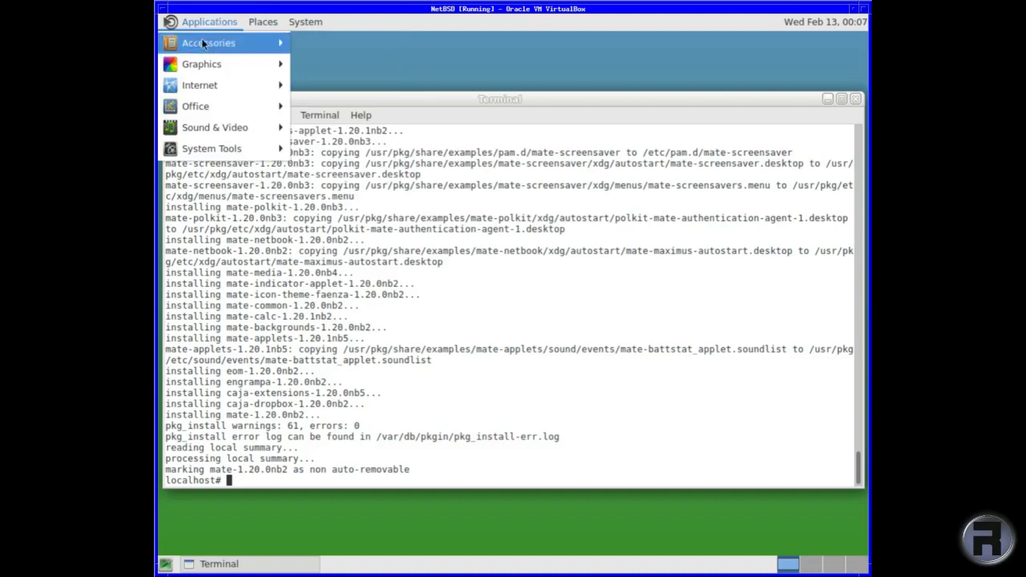
pyautogui.moveTo(200, 156)
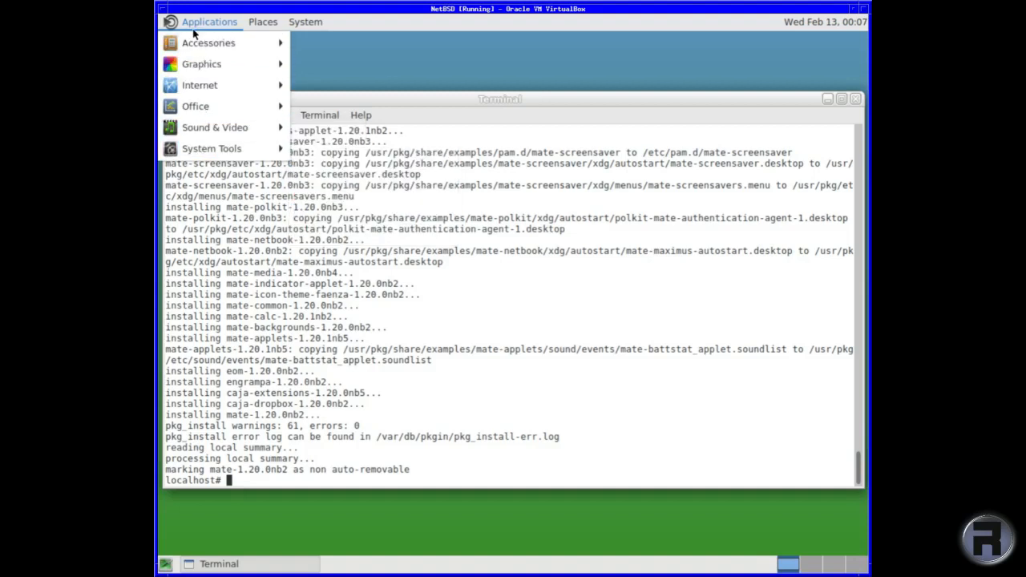
pyautogui.click(403, 50)
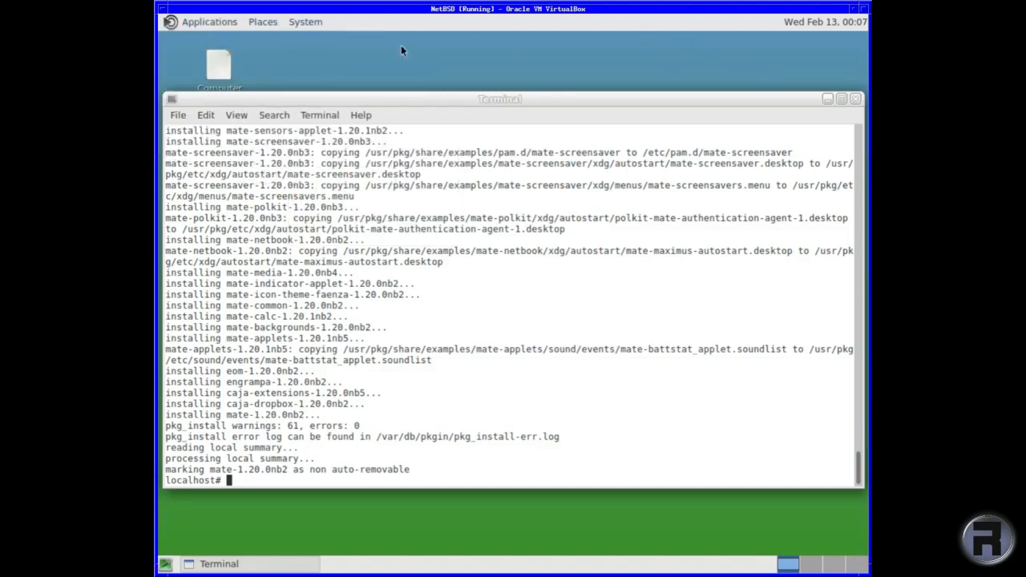
pyautogui.click(261, 22)
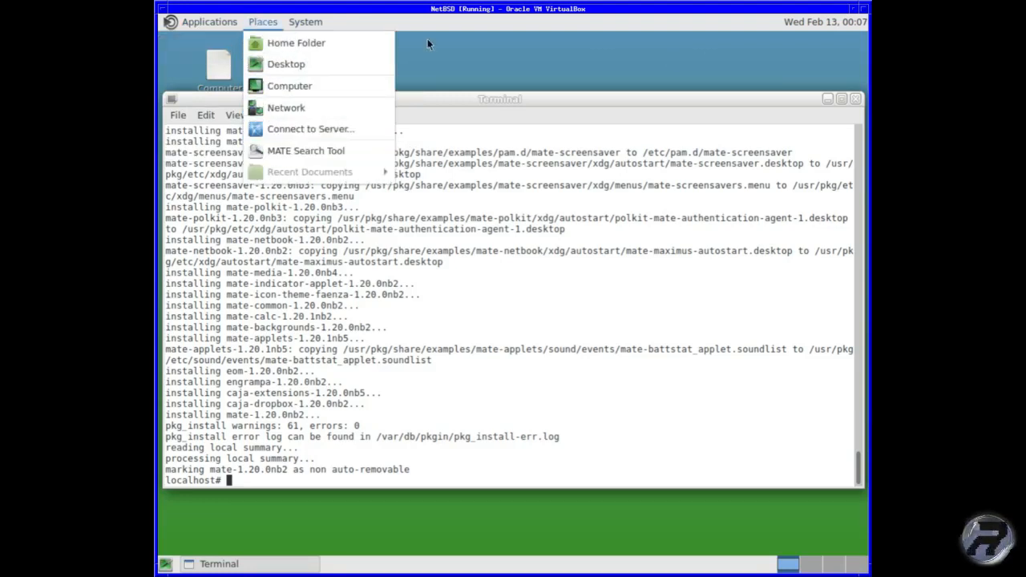
pyautogui.click(315, 78)
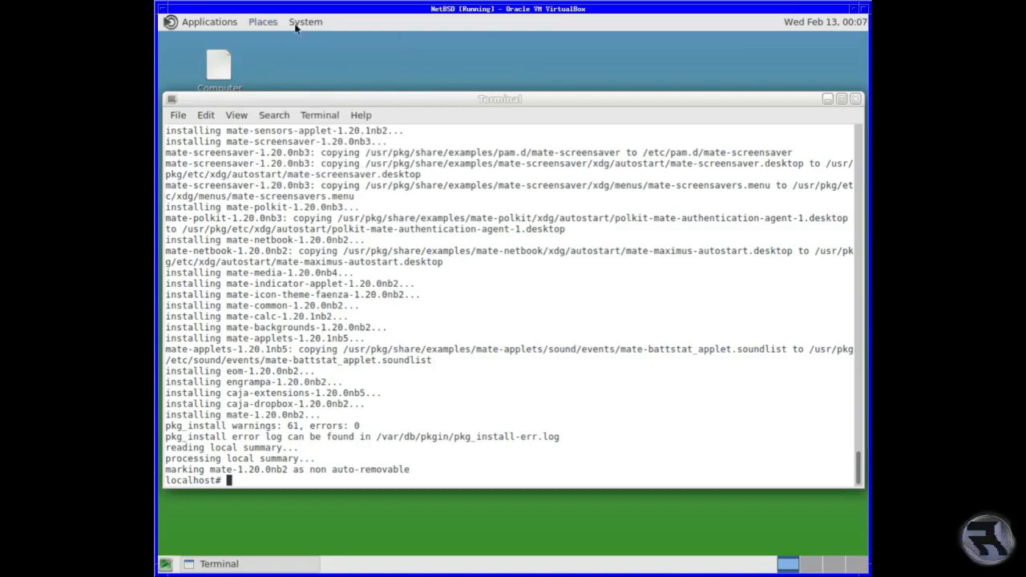
pyautogui.click(304, 23)
pyautogui.click(325, 85)
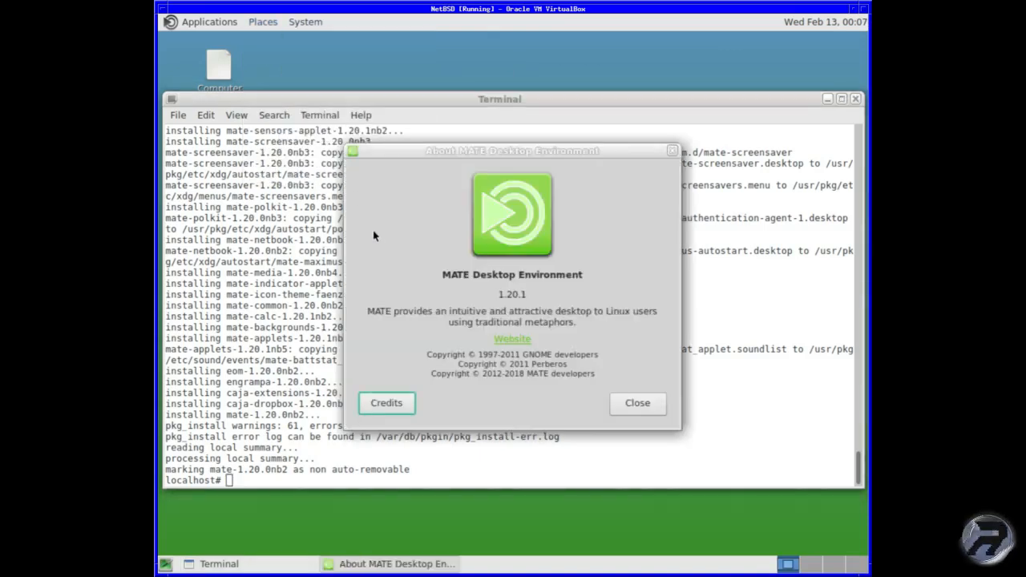
pyautogui.click(640, 405)
# - Open the desktop background preferences, move the window up, and look through the available backgrounds, themes and font settings
pyautogui.rightClick(370, 66)
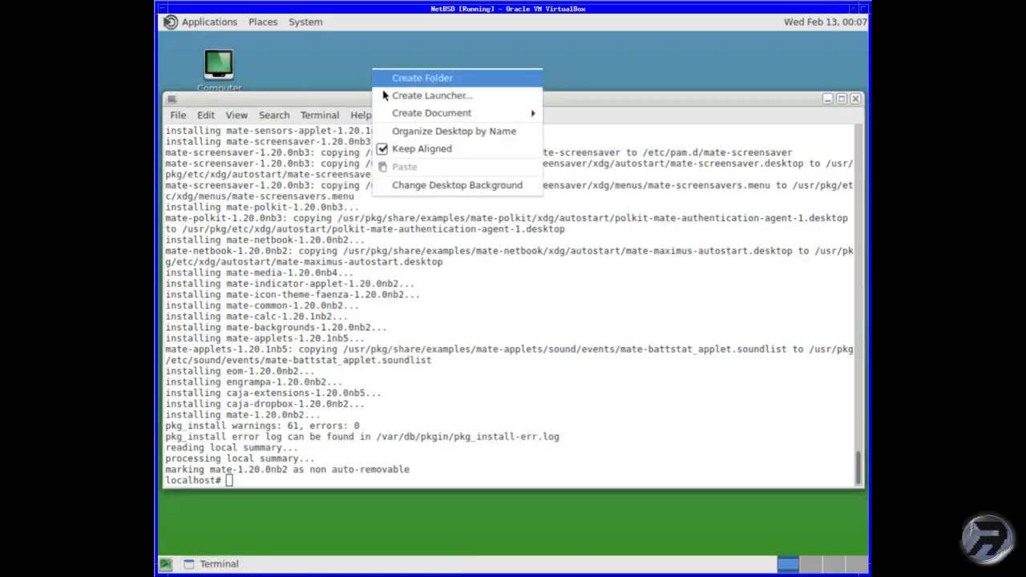
pyautogui.click(401, 185)
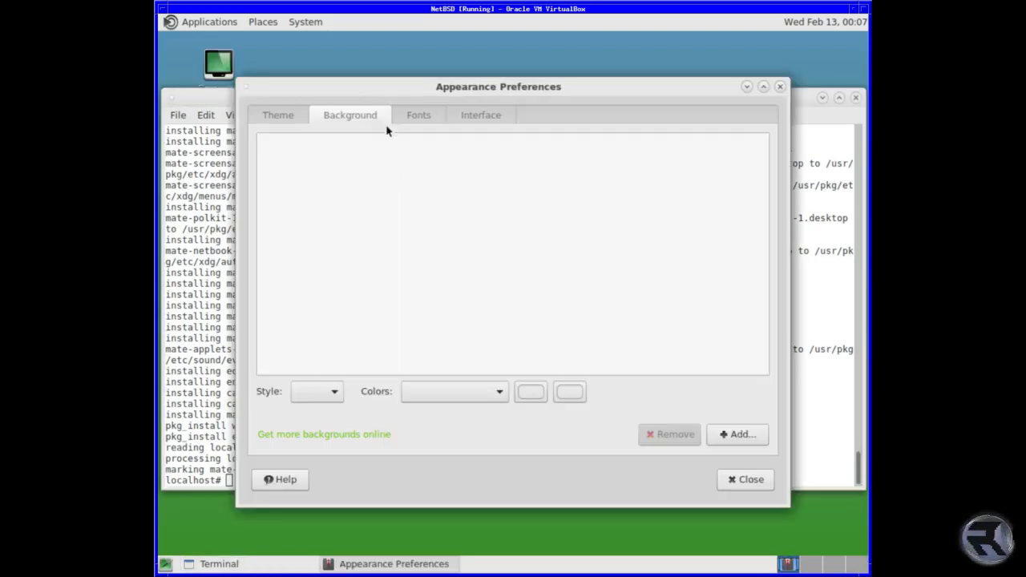
pyautogui.moveTo(361, 86); pyautogui.dragTo(335, 56)
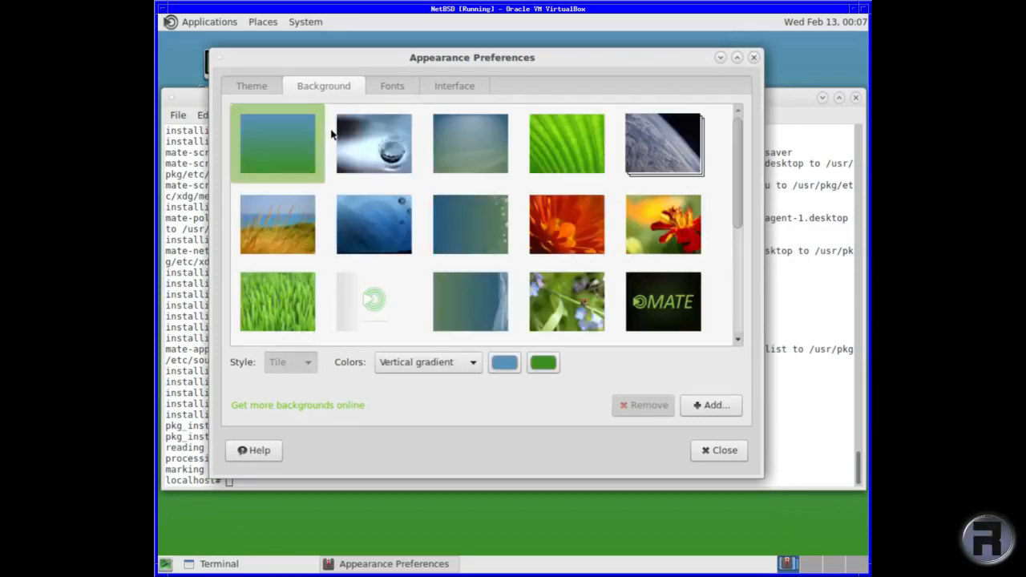
pyautogui.moveTo(742, 134); pyautogui.dragTo(401, 270)
pyautogui.click(251, 85)
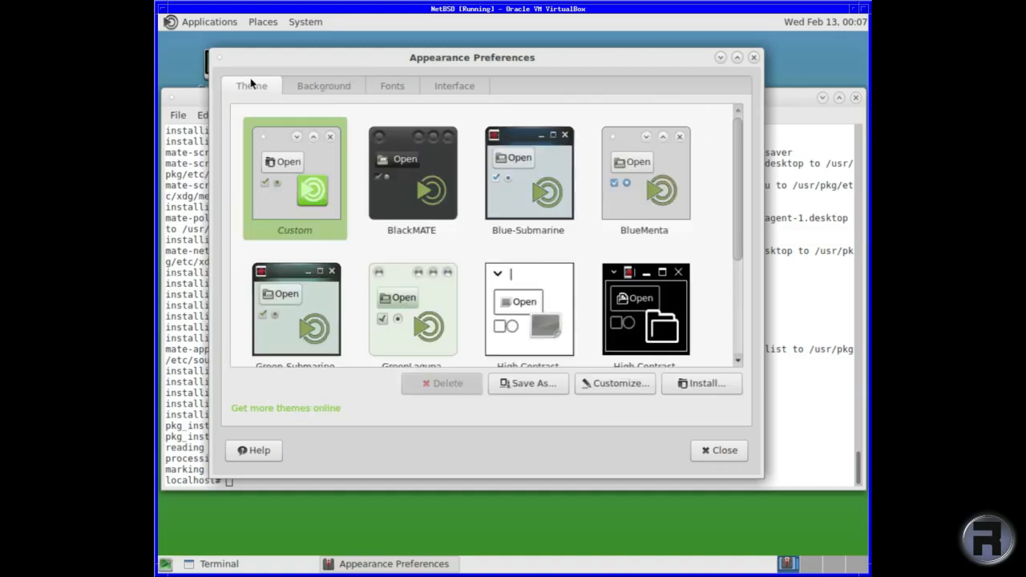
pyautogui.click(390, 86)
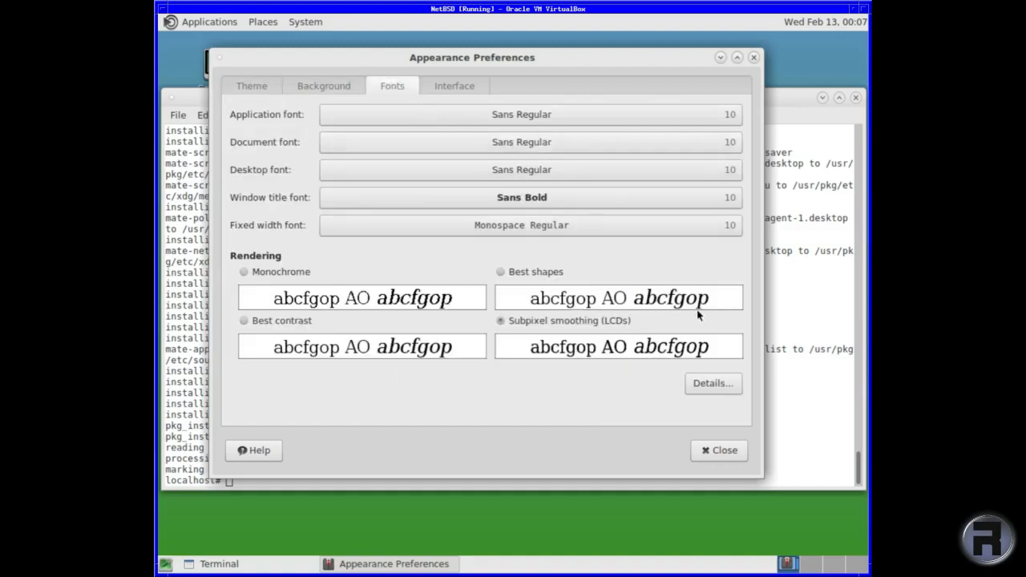
# - Apply the TraditionalOk theme to the desktop and close the appearance preferences
pyautogui.click(255, 90)
pyautogui.moveTo(738, 233); pyautogui.dragTo(713, 358)
pyautogui.click(527, 310)
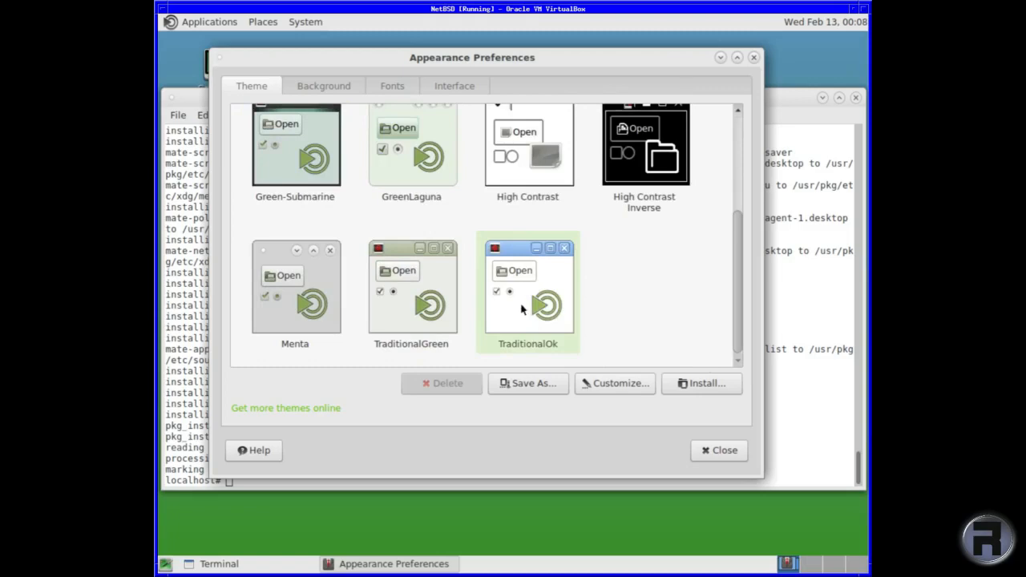
pyautogui.click(726, 455)
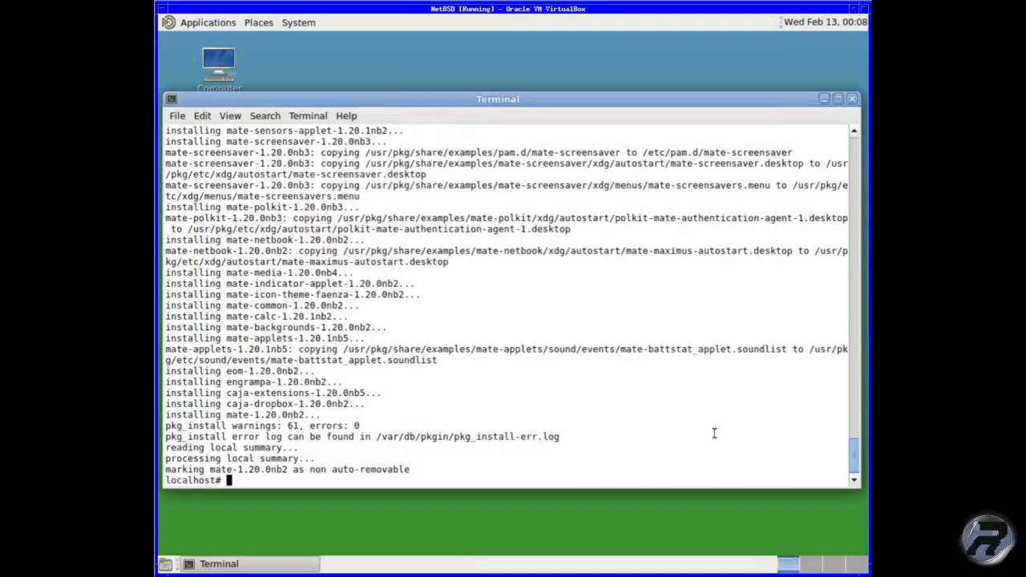
# - Open the MATE Control Center, examine its hardware, network, look-and-feel and personal settings, and close it
pyautogui.click(201, 23)
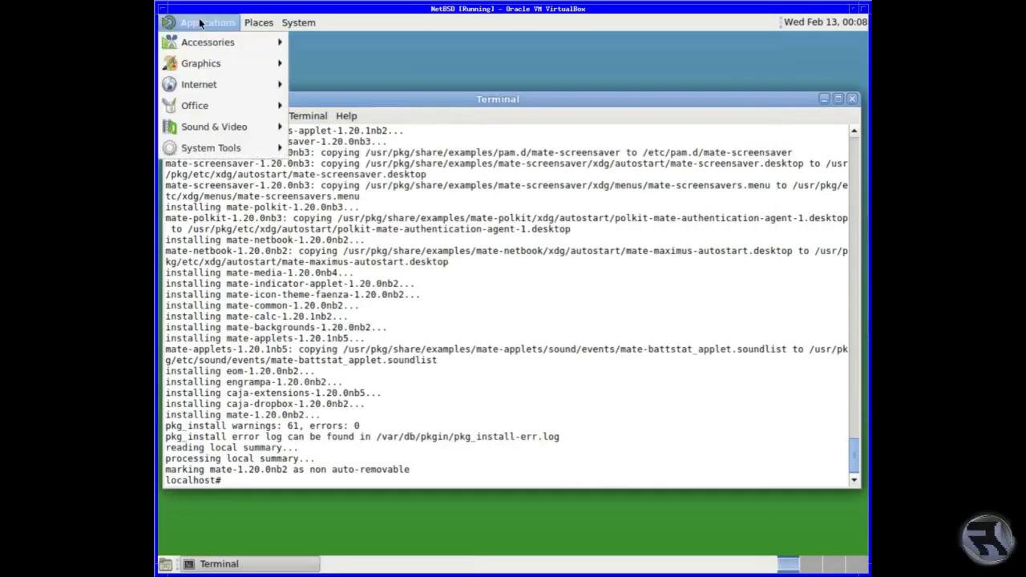
pyautogui.moveTo(293, 23)
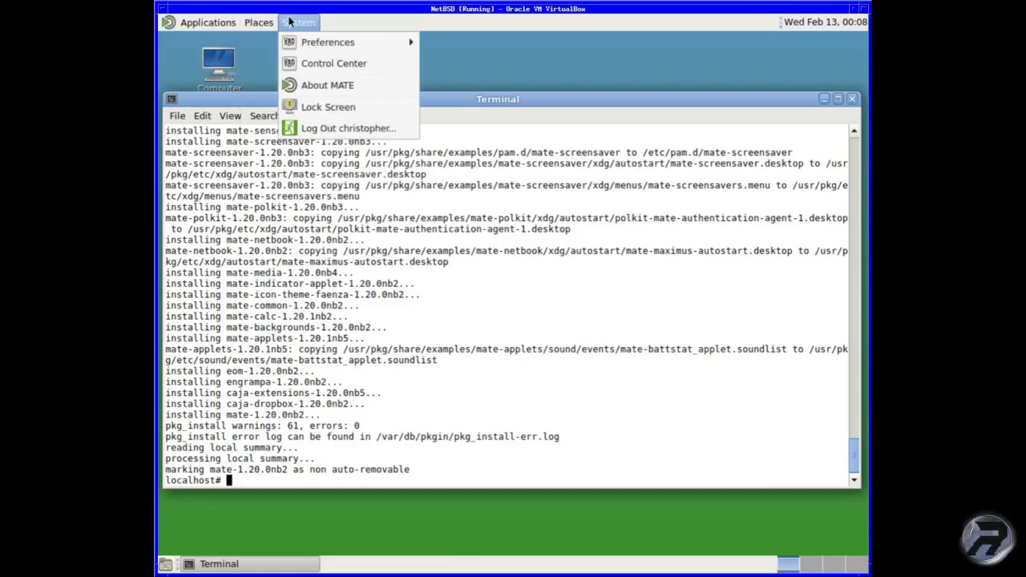
pyautogui.click(297, 61)
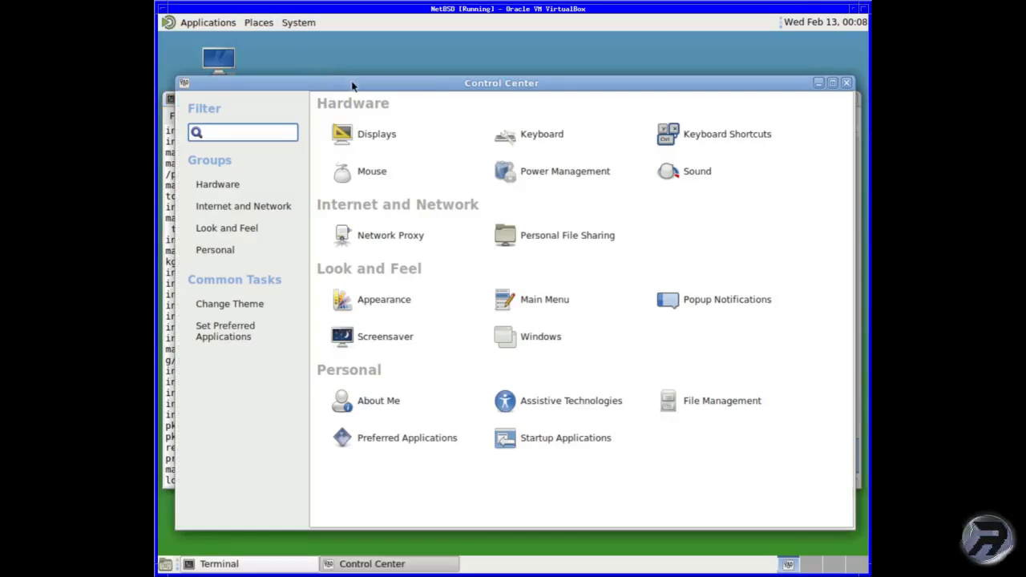
pyautogui.moveTo(353, 87); pyautogui.dragTo(351, 68)
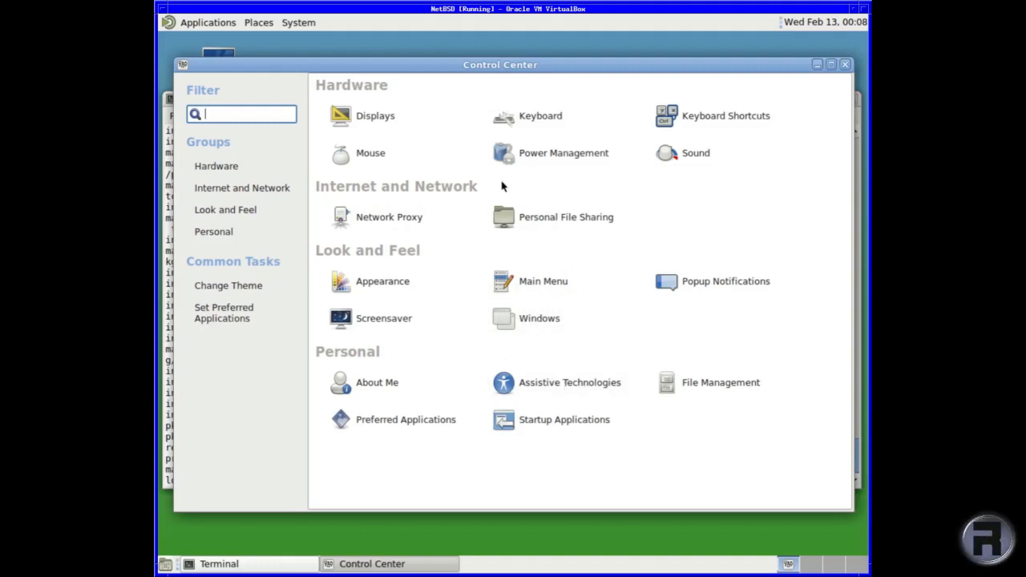
pyautogui.click(845, 65)
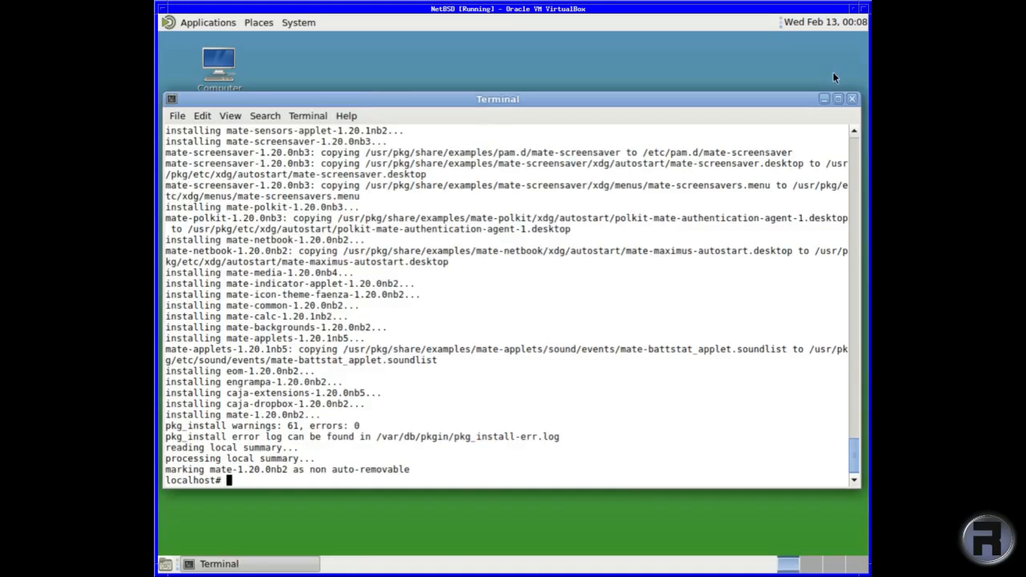
# - Look through the installed applications in the Internet and System Tools categories
pyautogui.click(169, 23)
pyautogui.moveTo(182, 84)
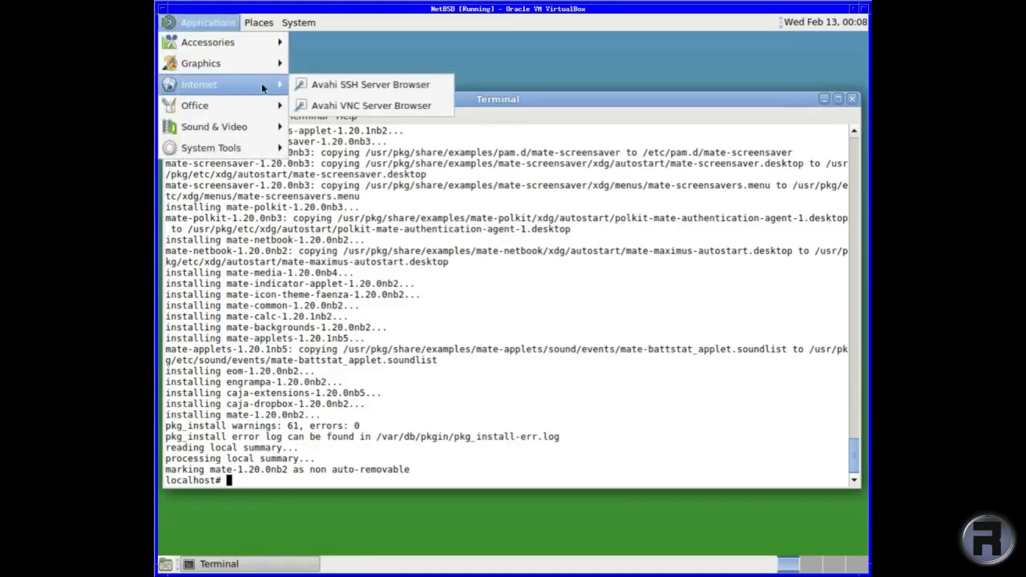
pyautogui.moveTo(237, 158)
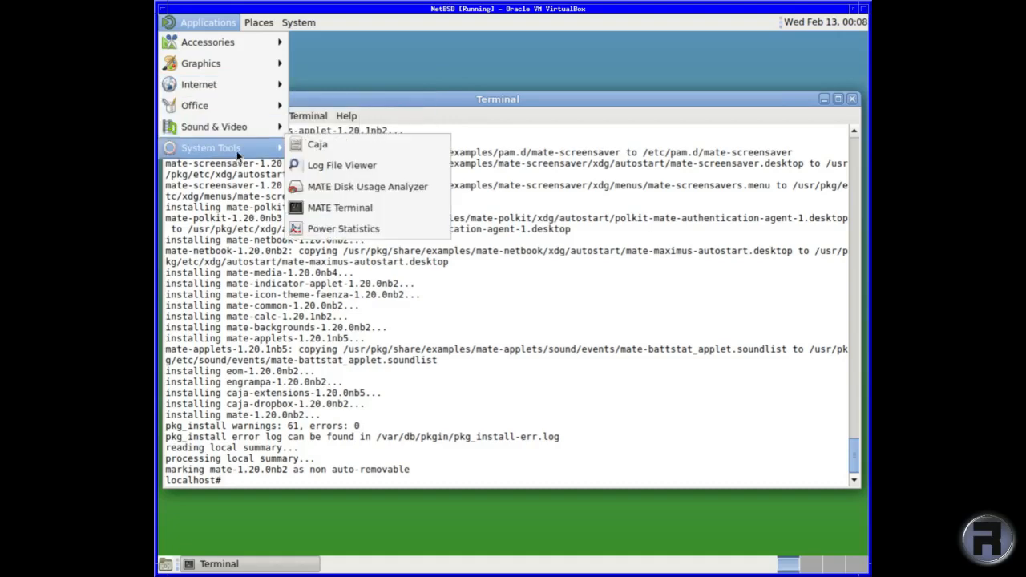
pyautogui.moveTo(231, 96)
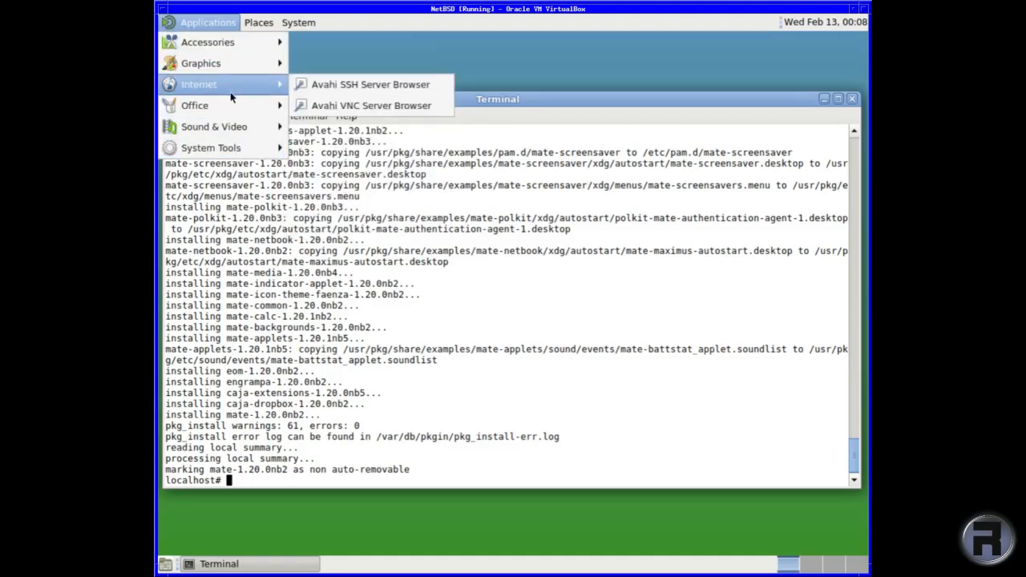
pyautogui.click(490, 228)
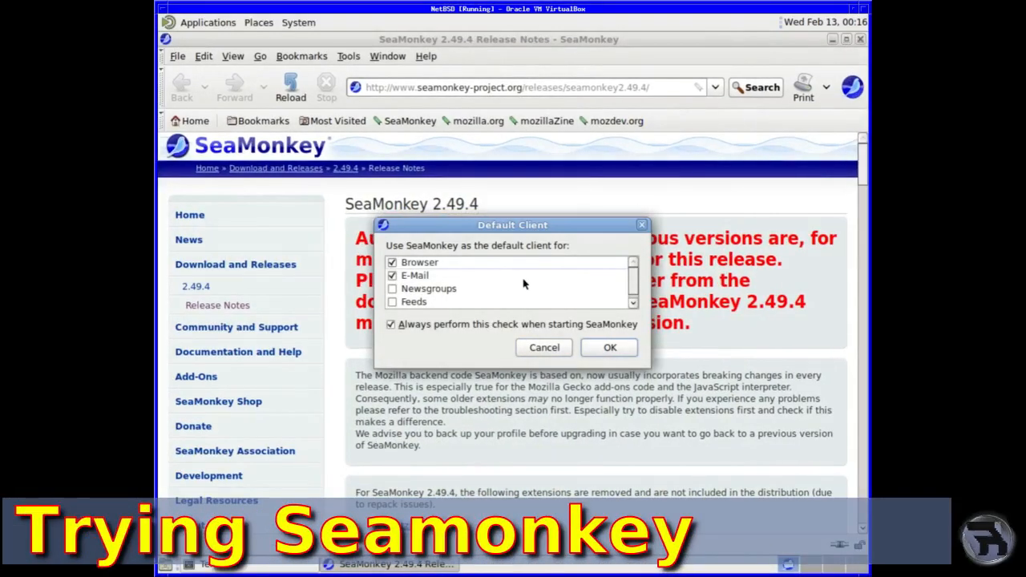
# - Make SeaMonkey the default client for Browser only, excluding E-Mail, and turn off the default-client check at startup
pyautogui.click(392, 275)
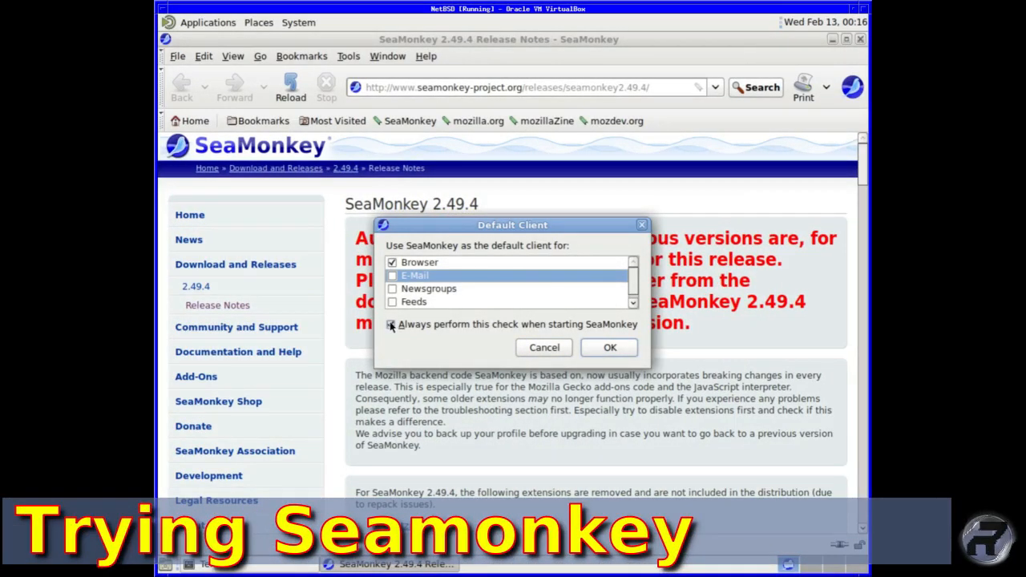
pyautogui.click(391, 325)
pyautogui.click(585, 346)
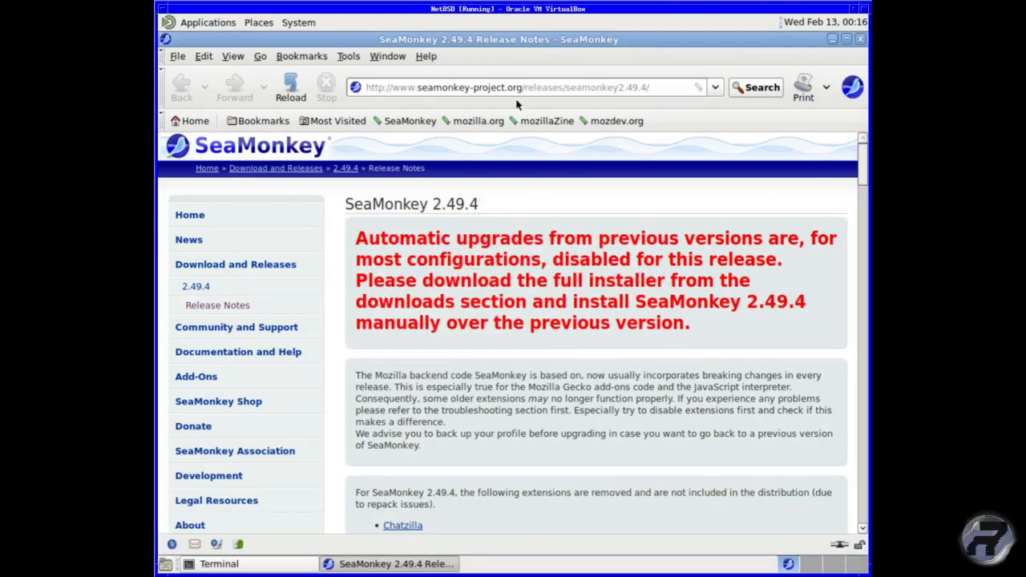
pyautogui.click(436, 88)
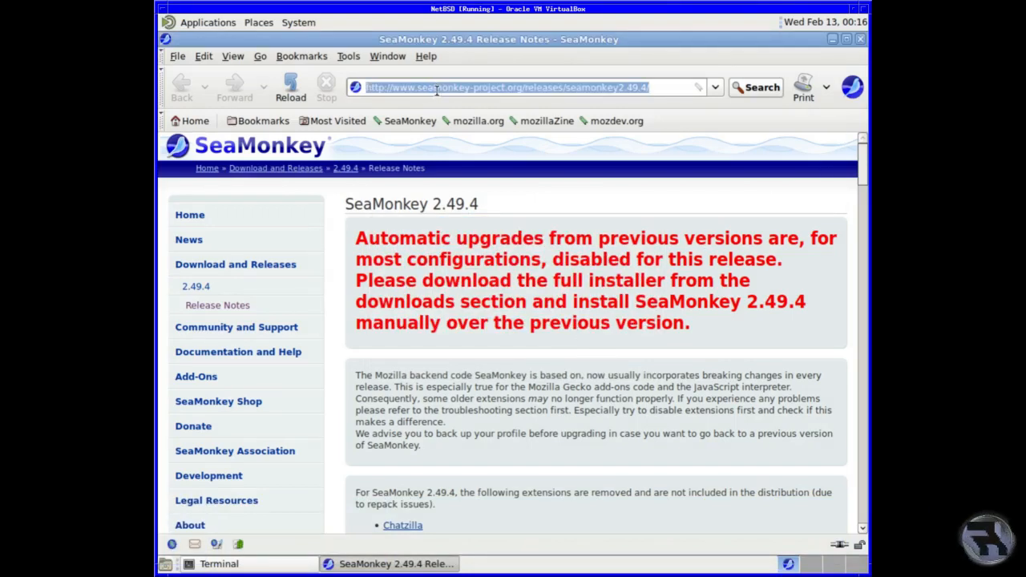
pyautogui.write('http:')
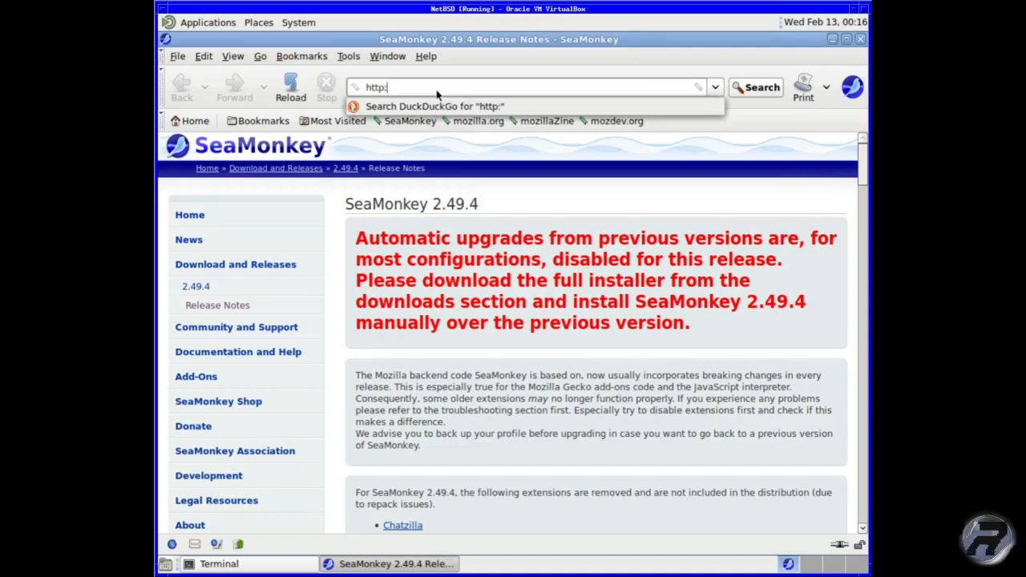
pyautogui.write('//')
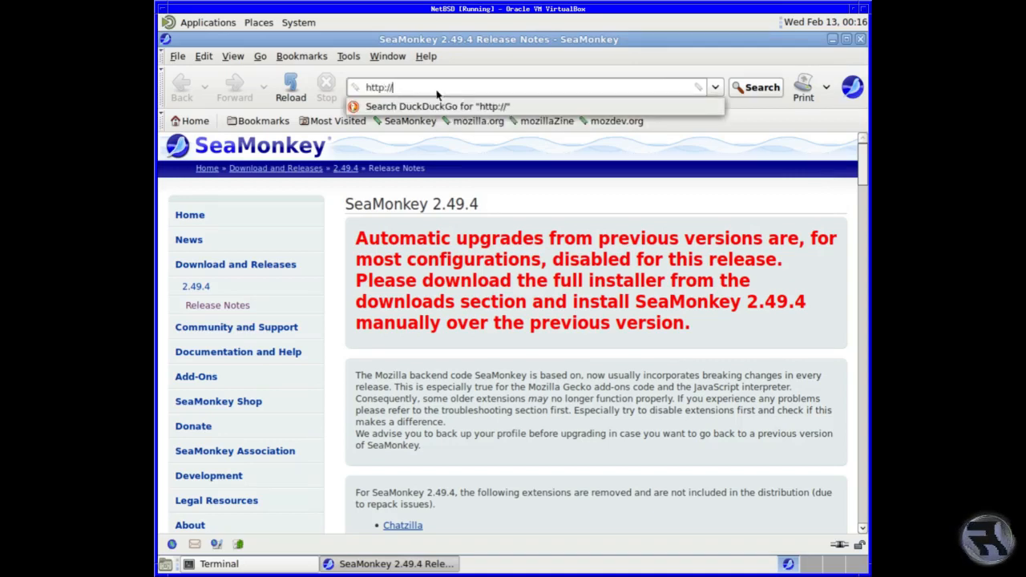
pyautogui.press('BackSpace')
pyautogui.write('s')
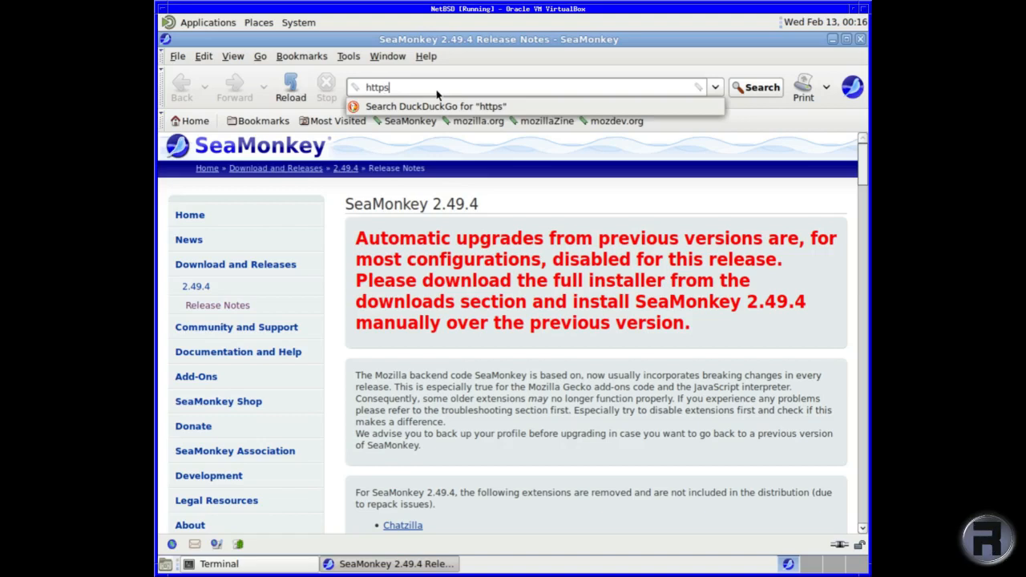
pyautogui.write('://www.google.co.uk')
pyautogui.press('Return')
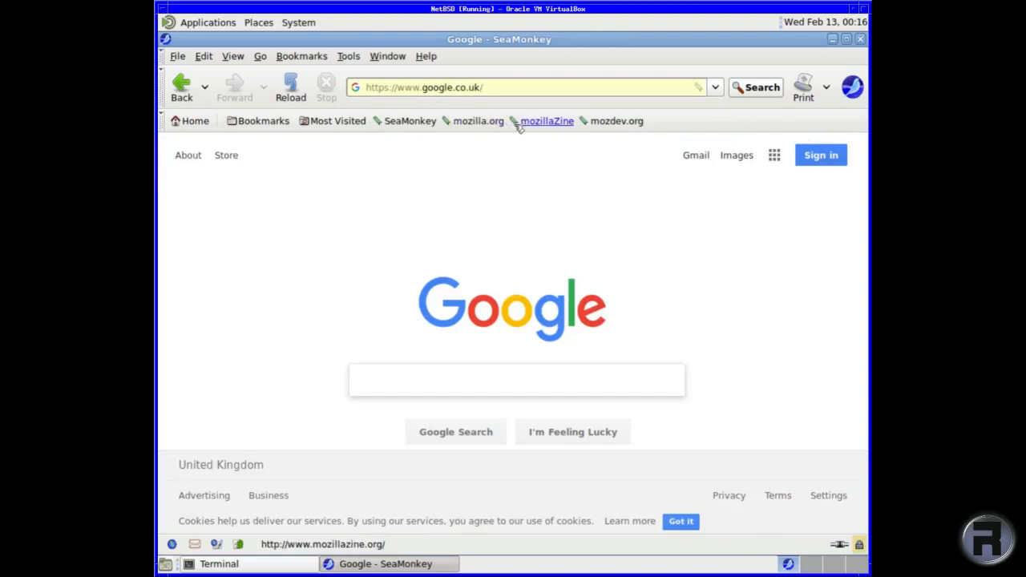
# - Hide the Bookmarks Toolbar in the SeaMonkey window
pyautogui.click(229, 58)
pyautogui.moveTo(230, 71)
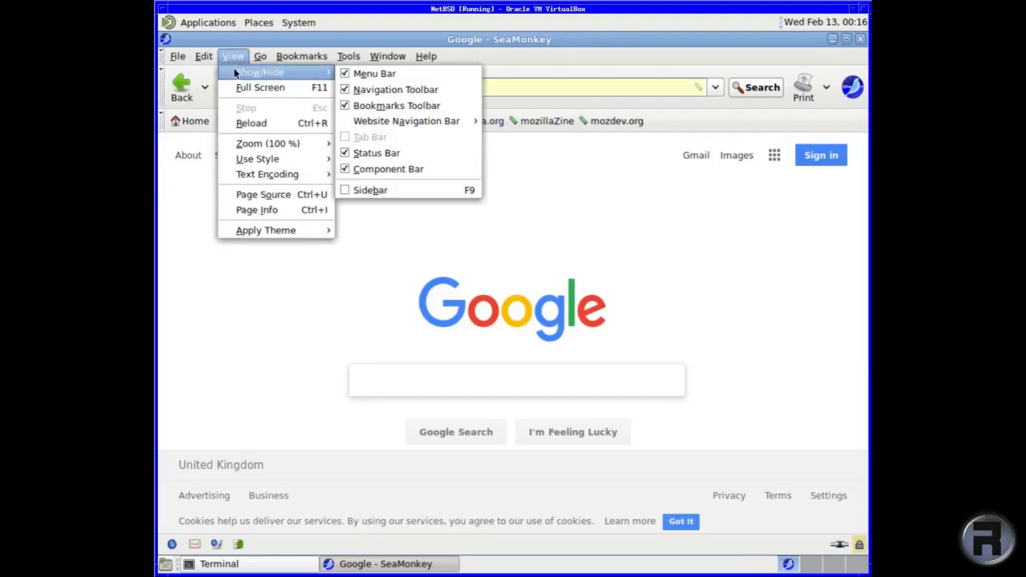
pyautogui.click(368, 106)
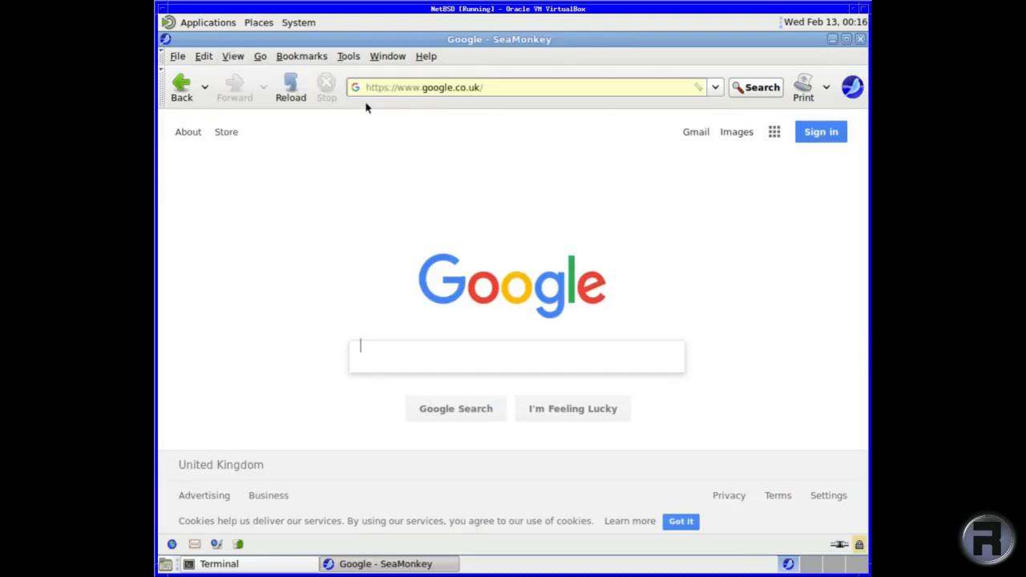
# - Customise SeaMonkey's toolbars to use small icons and show icons only, and dismiss Google's cookie notice
pyautogui.rightClick(301, 80)
pyautogui.click(332, 160)
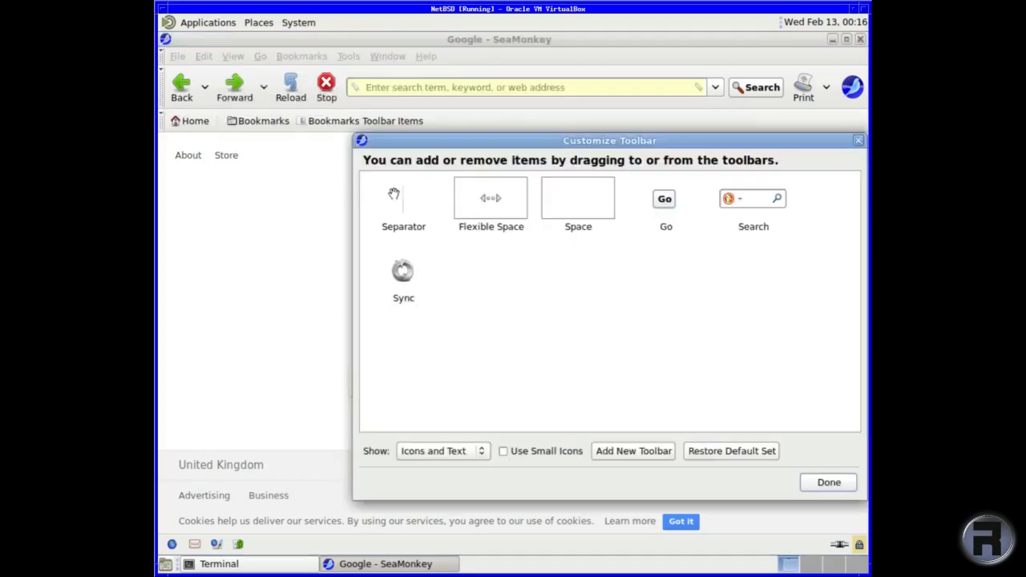
pyautogui.click(505, 452)
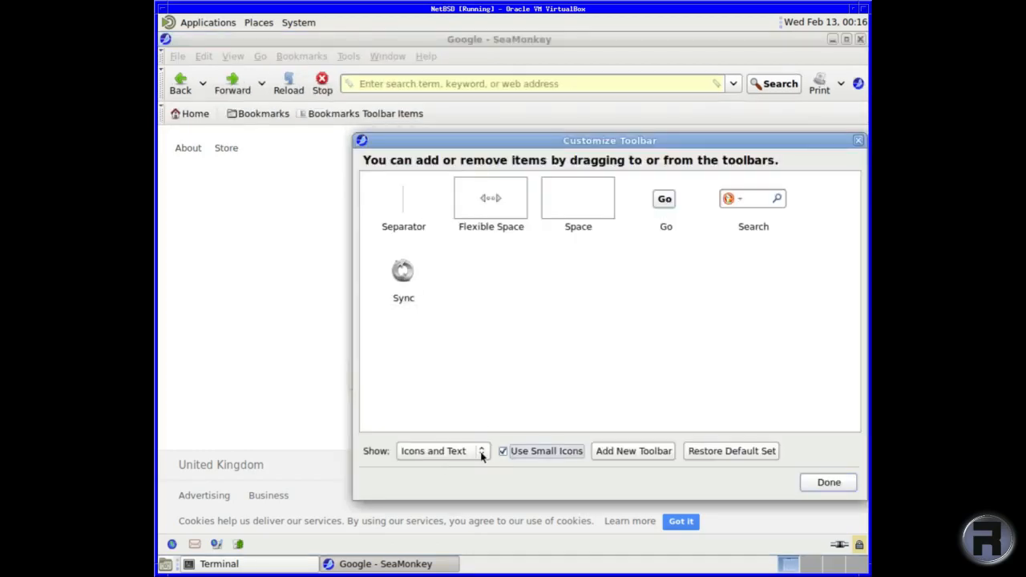
pyautogui.click(481, 452)
pyautogui.click(452, 485)
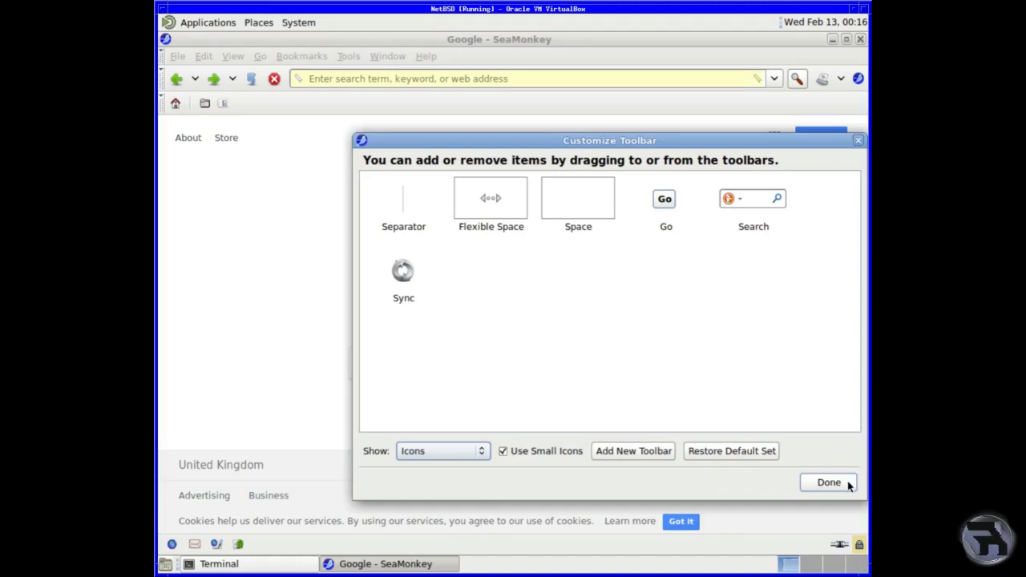
pyautogui.click(829, 482)
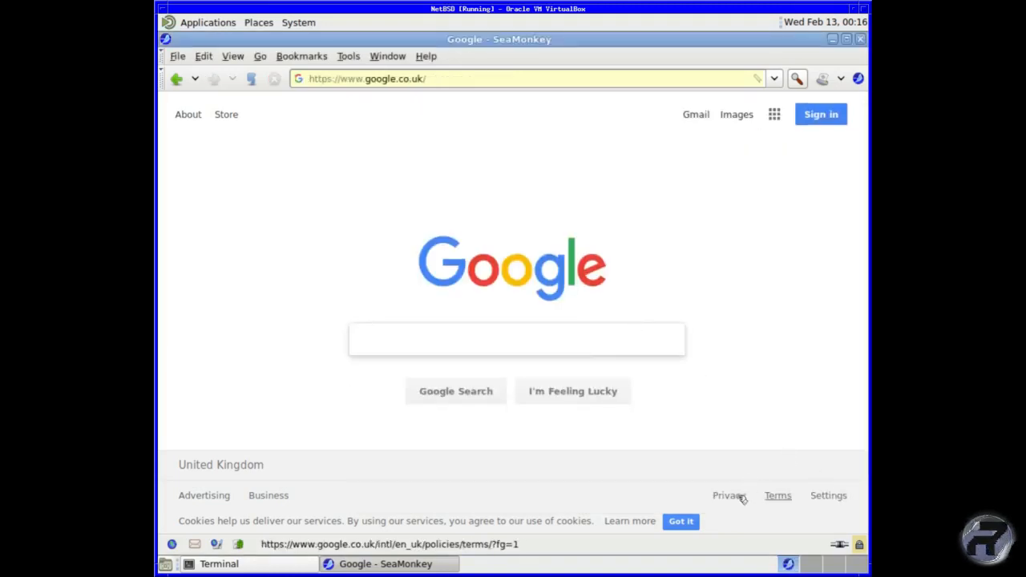
pyautogui.click(694, 526)
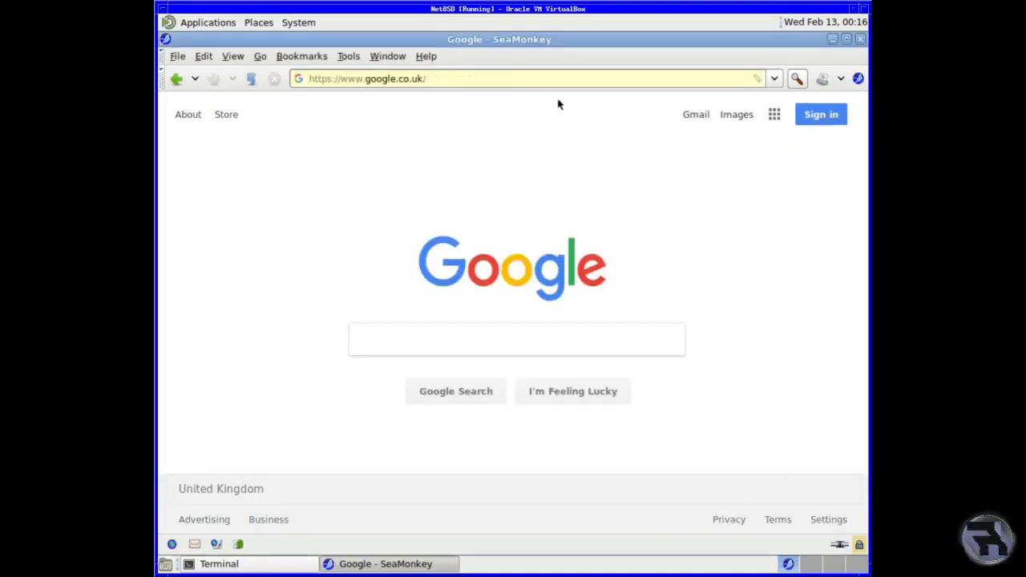
# - Set the current Google page as SeaMonkey's home page in the Browser preferences
pyautogui.click(343, 57)
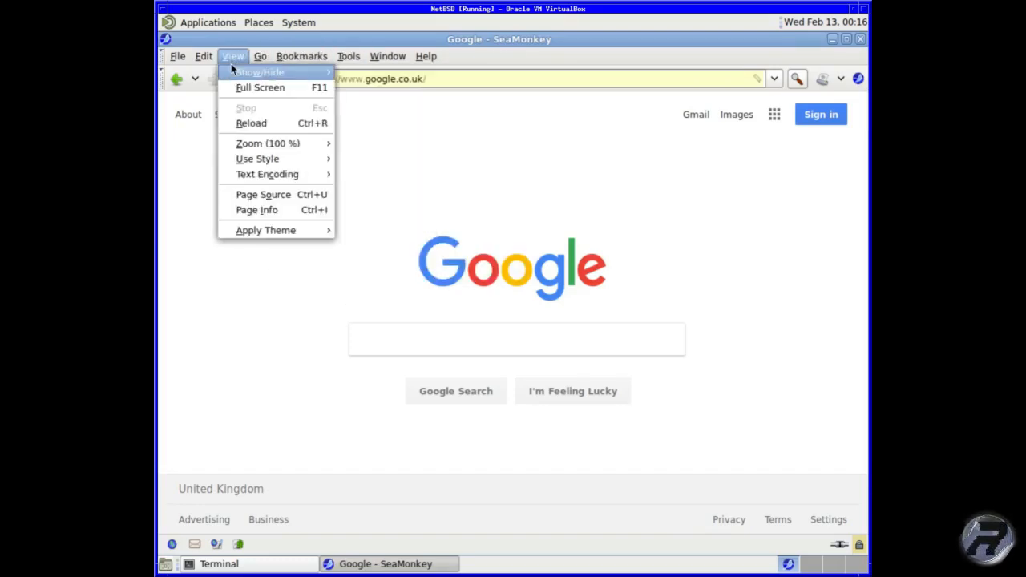
pyautogui.moveTo(207, 56)
pyautogui.click(223, 281)
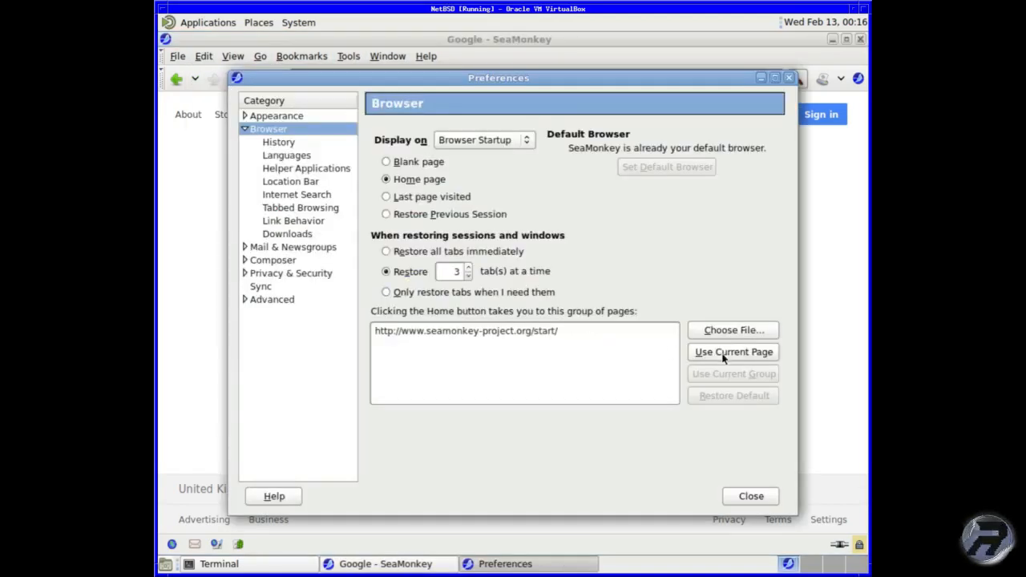
pyautogui.click(723, 356)
pyautogui.click(751, 496)
# - Search Google for "netbsd" and open The NetBSD Project website from the results
pyautogui.click(434, 341)
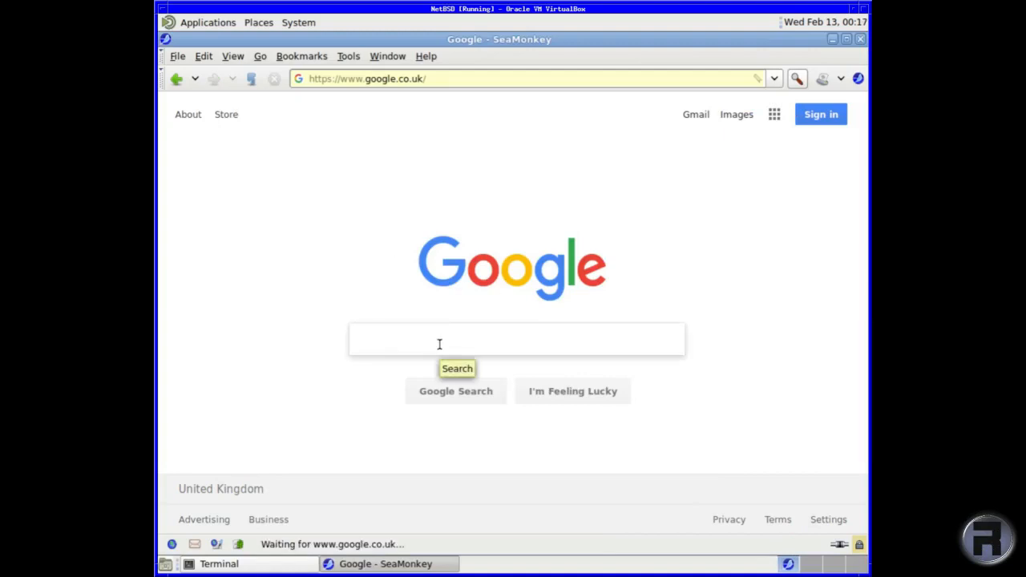
pyautogui.write('netbsd')
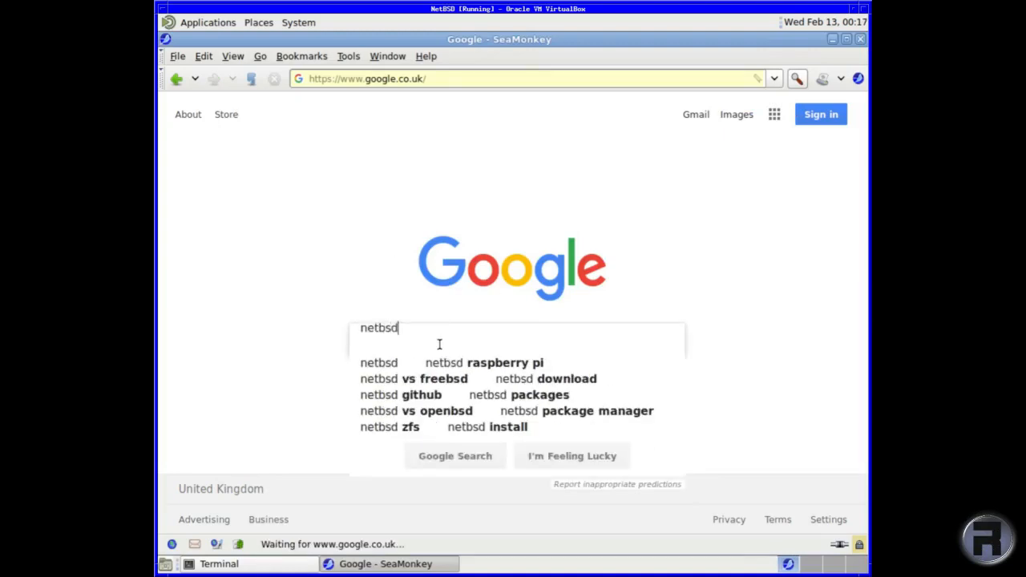
pyautogui.press('Return')
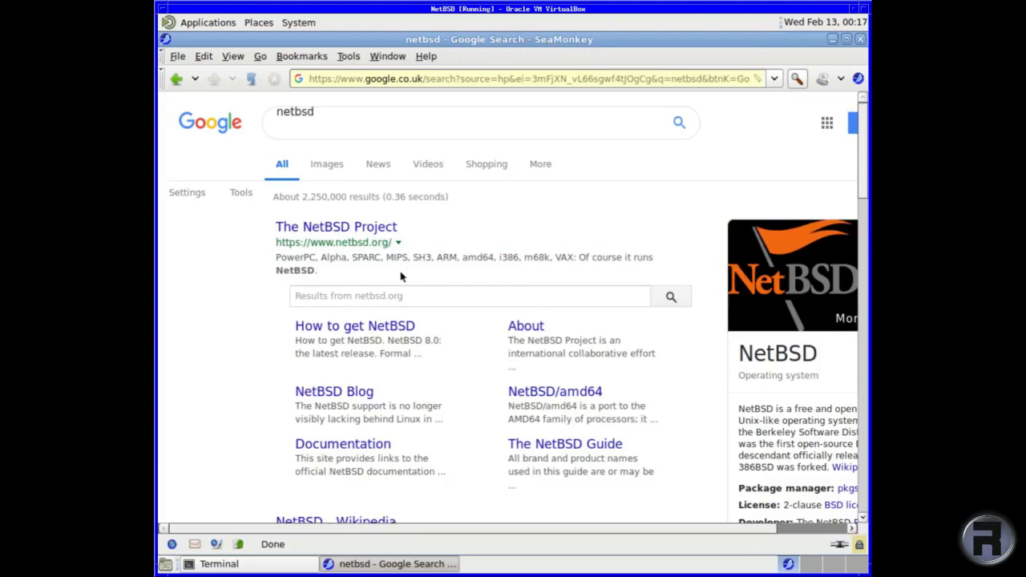
pyautogui.click(368, 228)
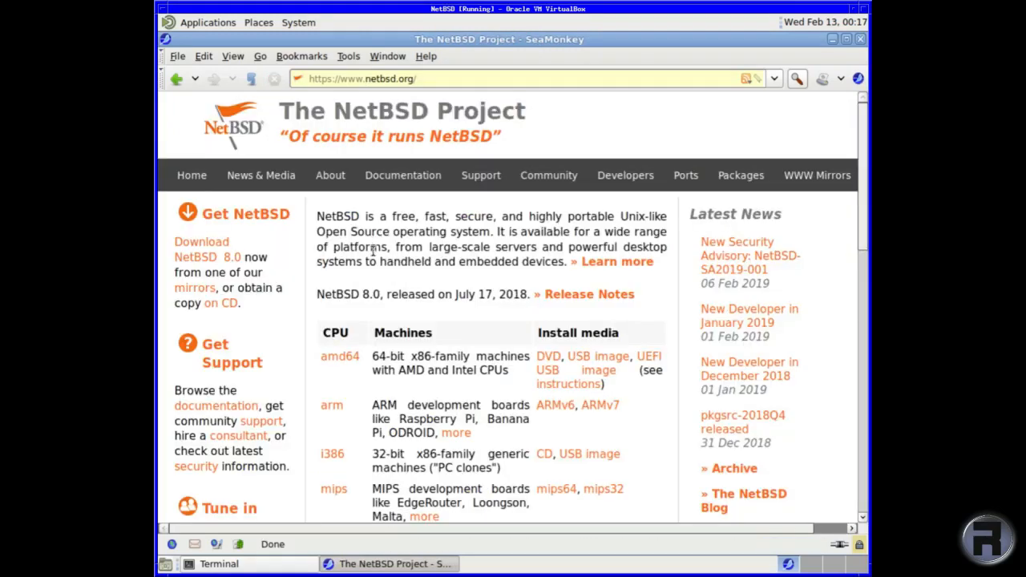
# - Look through the NetBSD Project front page down to its footer and return to its beginning
pyautogui.scroll(-2, 862, 192)
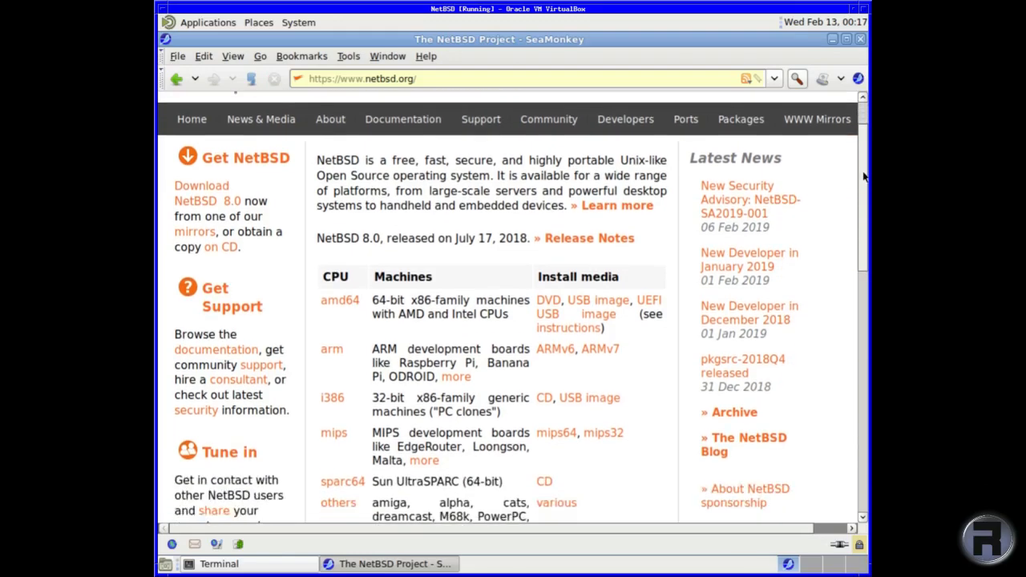
pyautogui.scroll(-10, 862, 192)
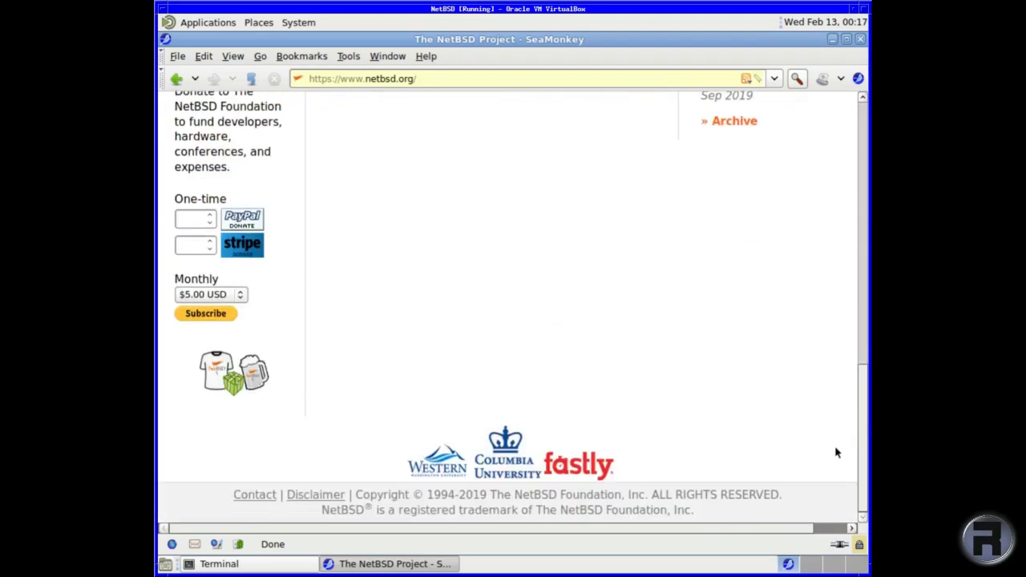
pyautogui.moveTo(817, 340); pyautogui.dragTo(784, 117)
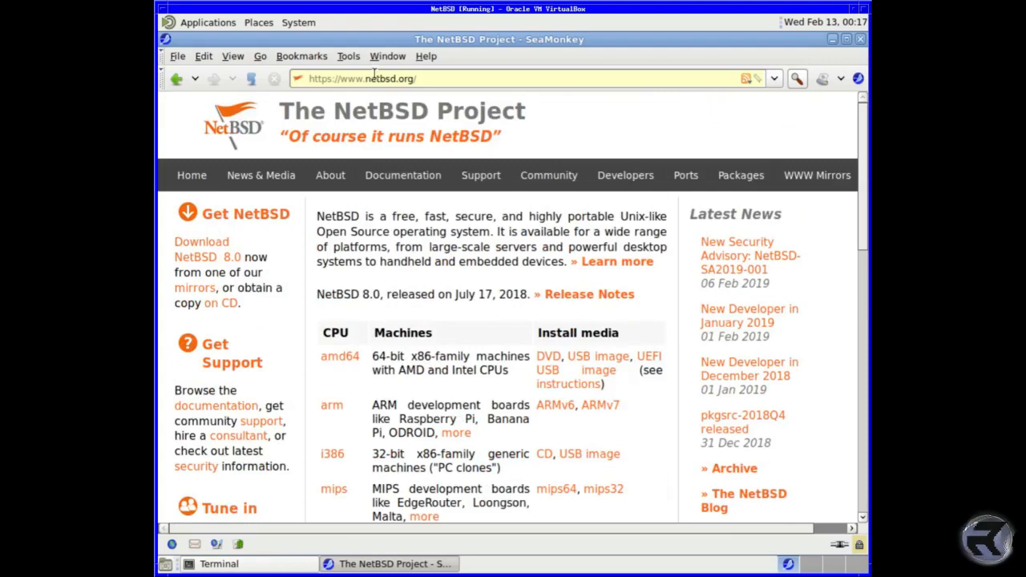
pyautogui.click(260, 57)
pyautogui.click(274, 115)
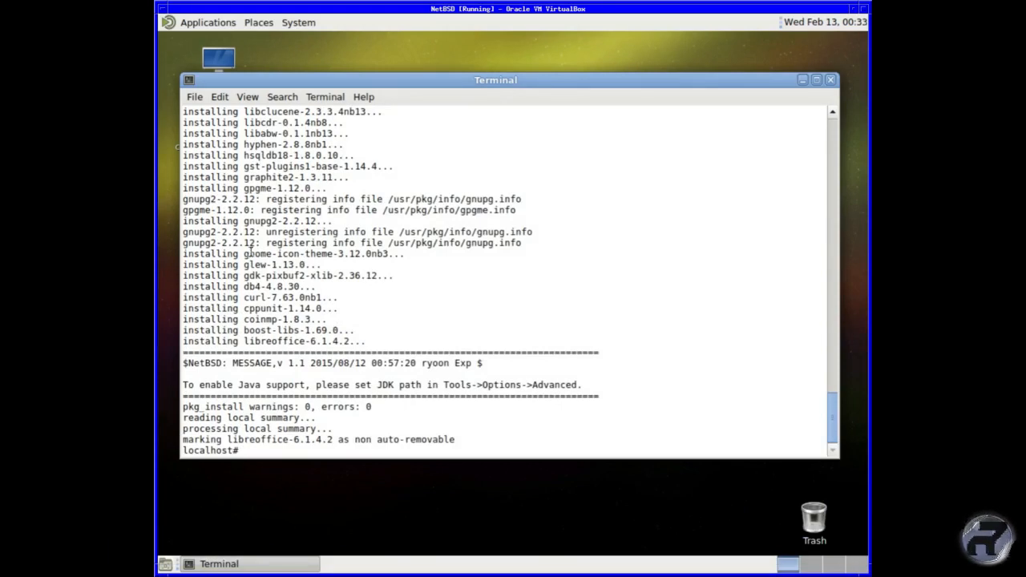
# - Launch LibreOffice Writer and enter "Hello!" in the blank document
pyautogui.click(210, 23)
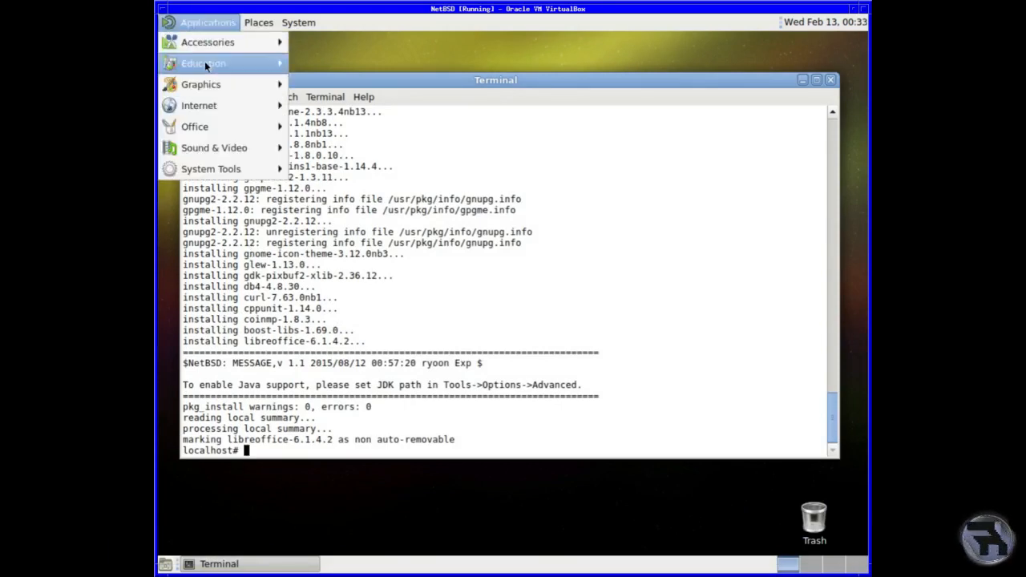
pyautogui.moveTo(201, 128)
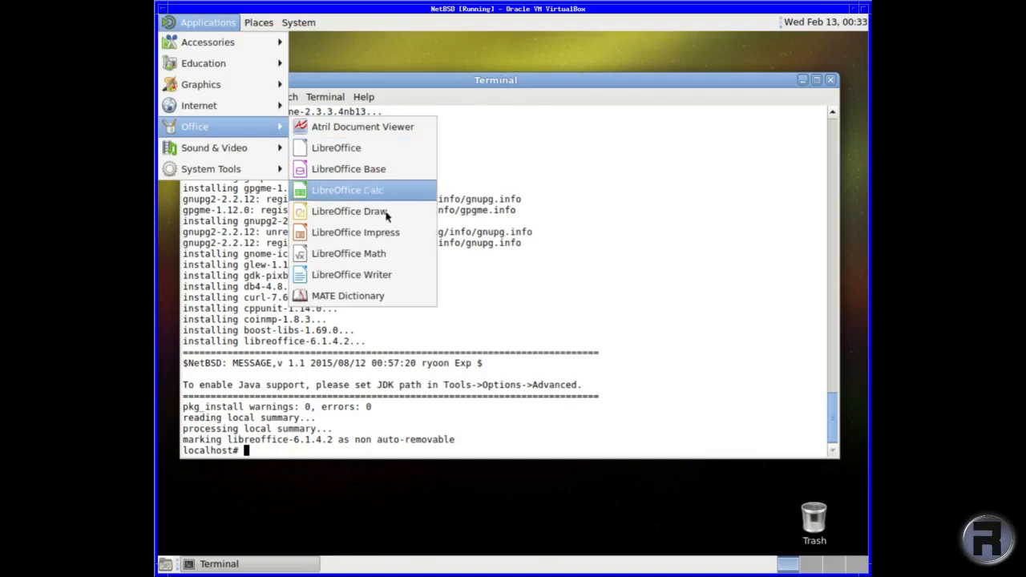
pyautogui.click(347, 277)
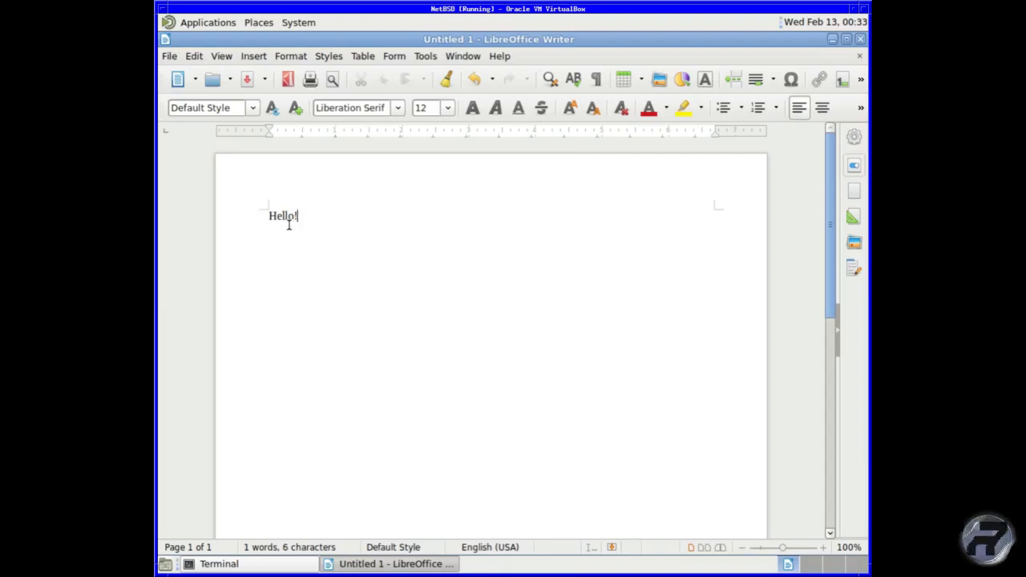
# - View the About LibreOffice information, close it, and exit LibreOffice
pyautogui.click(500, 56)
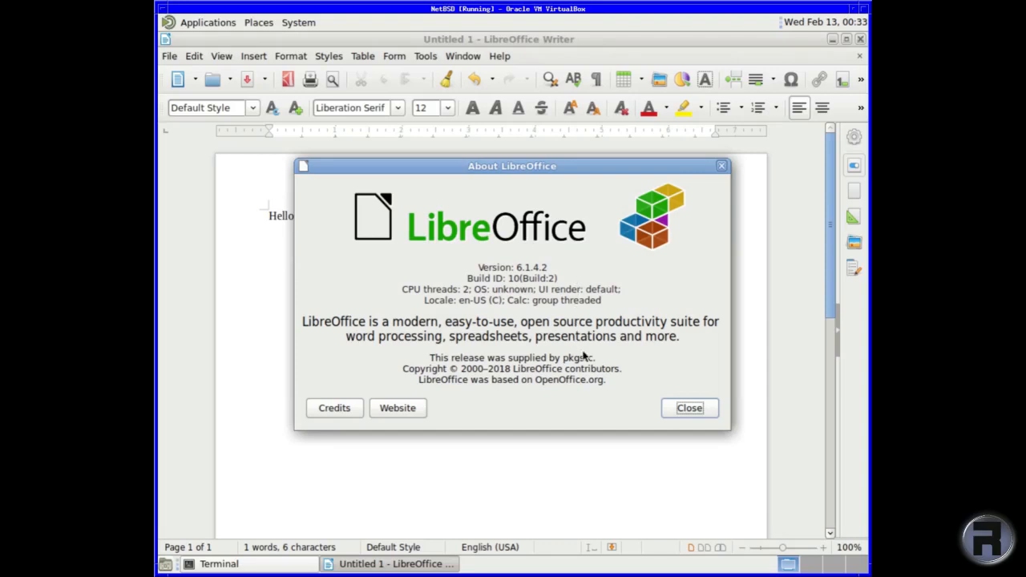
pyautogui.click(684, 411)
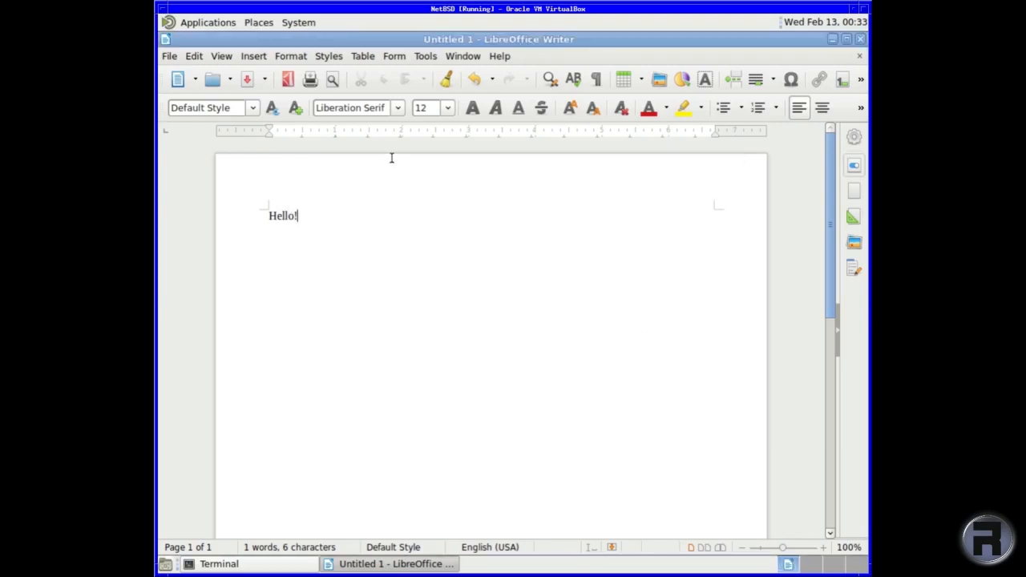
pyautogui.click(167, 56)
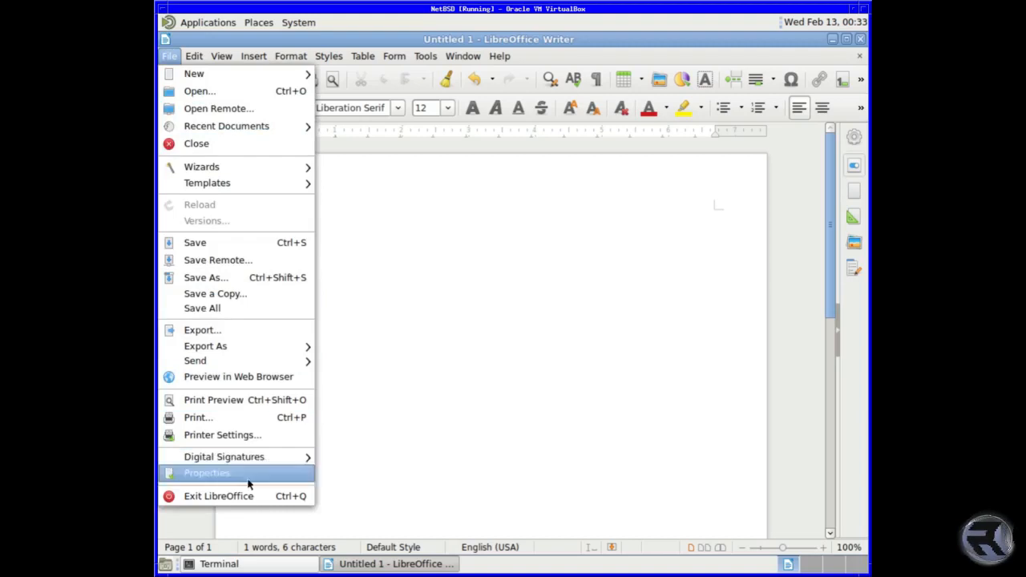
pyautogui.click(248, 496)
pyautogui.click(527, 323)
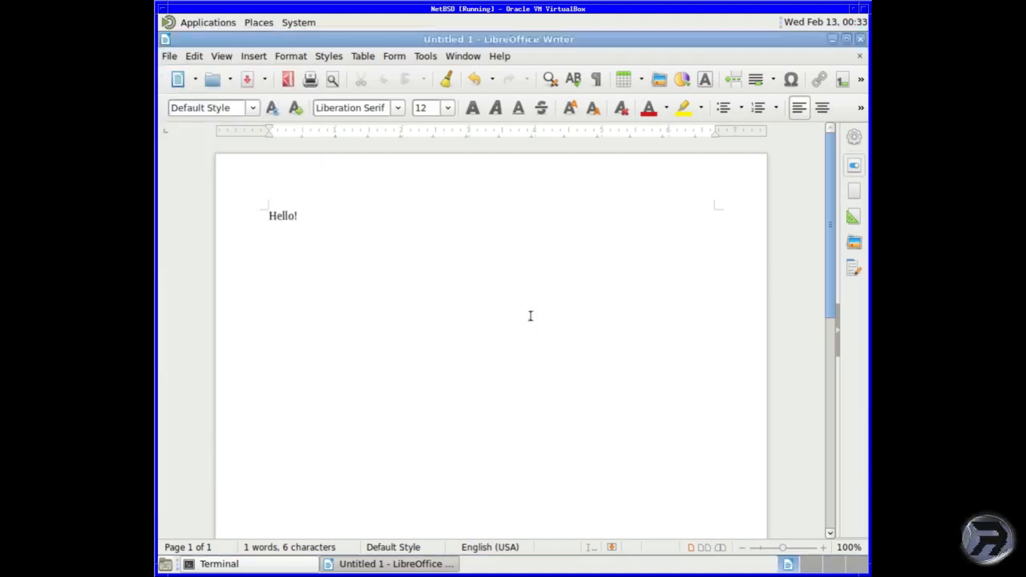